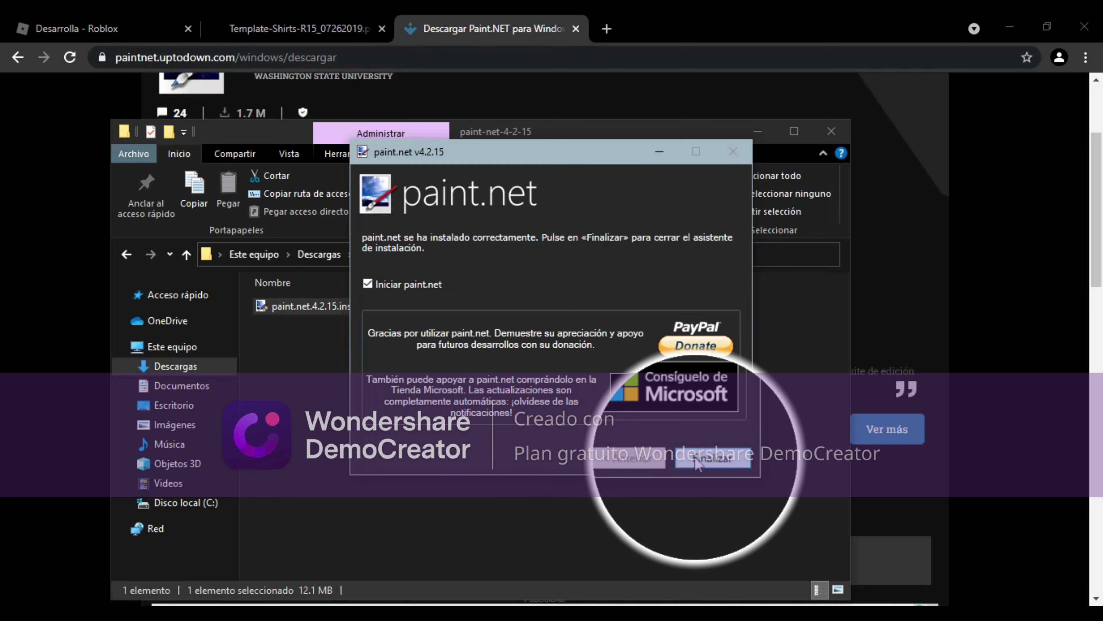
- Finalize the paint.net 4.2.15 installation, leaving the launch-paint.net option checked
click(712, 459)
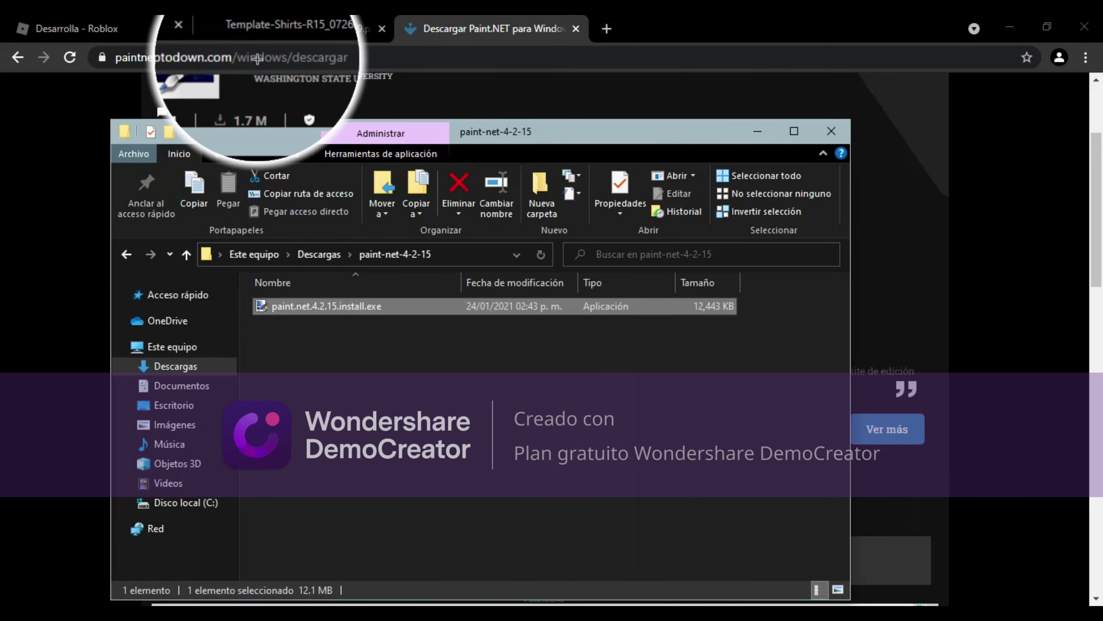
- Close the installer folder, copy the first solid red 'color rojo' image, and minimise Chrome
click(822, 125)
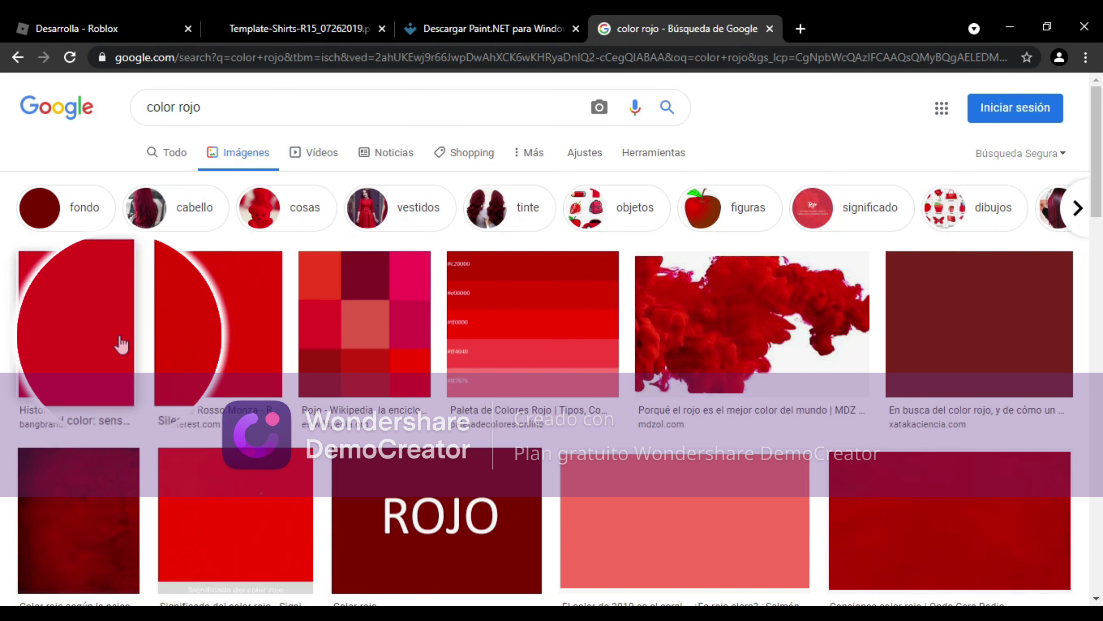
click(111, 345)
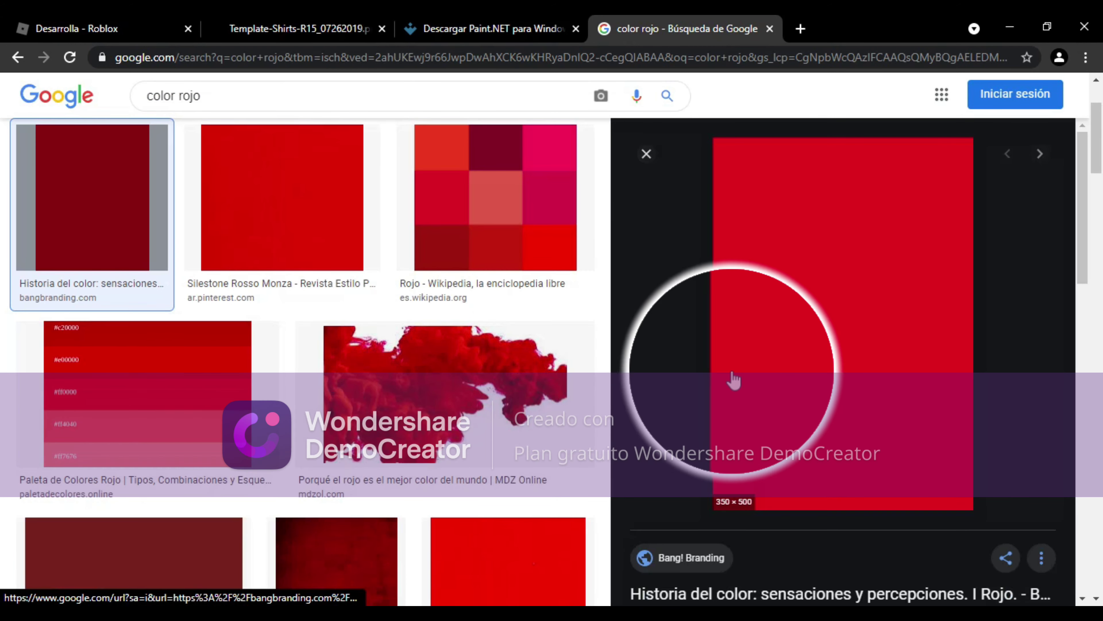
right_click(737, 382)
click(795, 295)
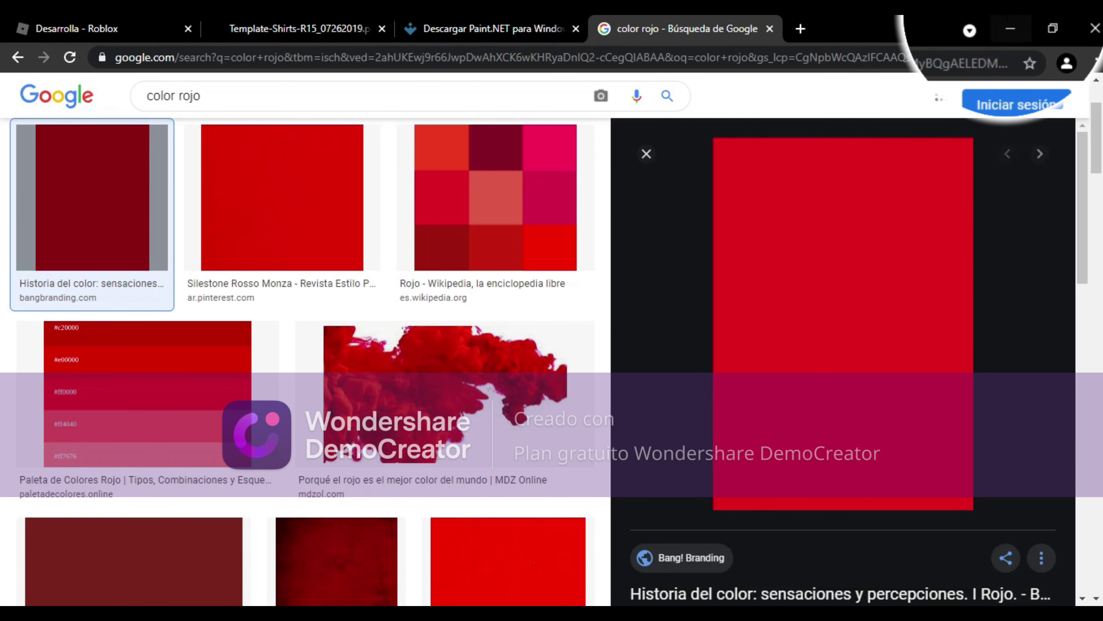
mouse_move(1012, 35)
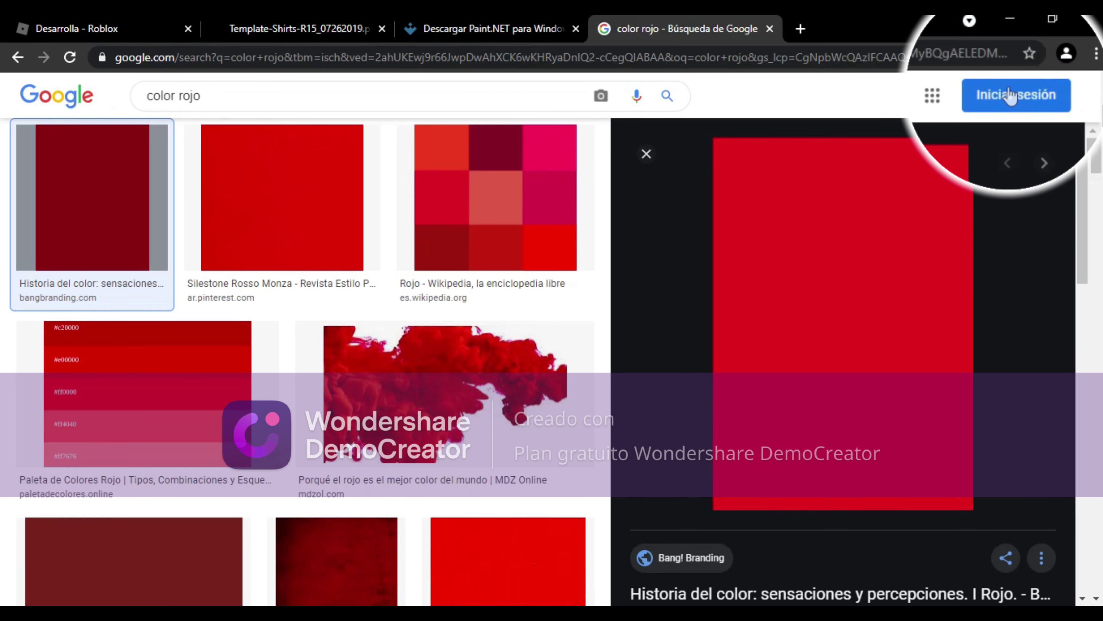
click(1017, 32)
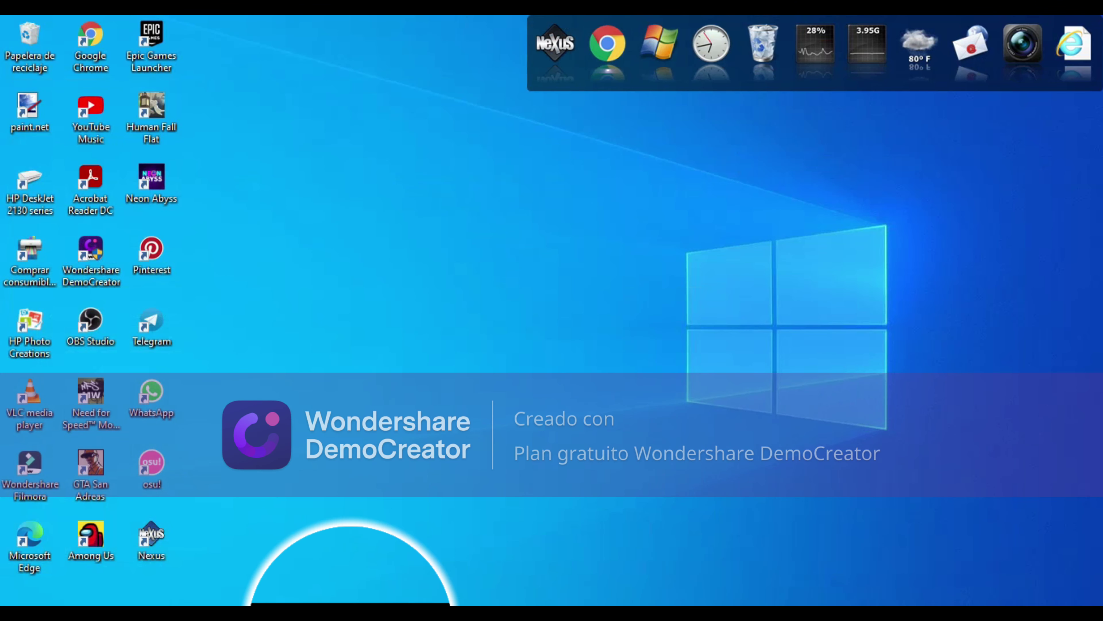
- Open the shirt template 1.png from Descargas in paint.net
click(199, 620)
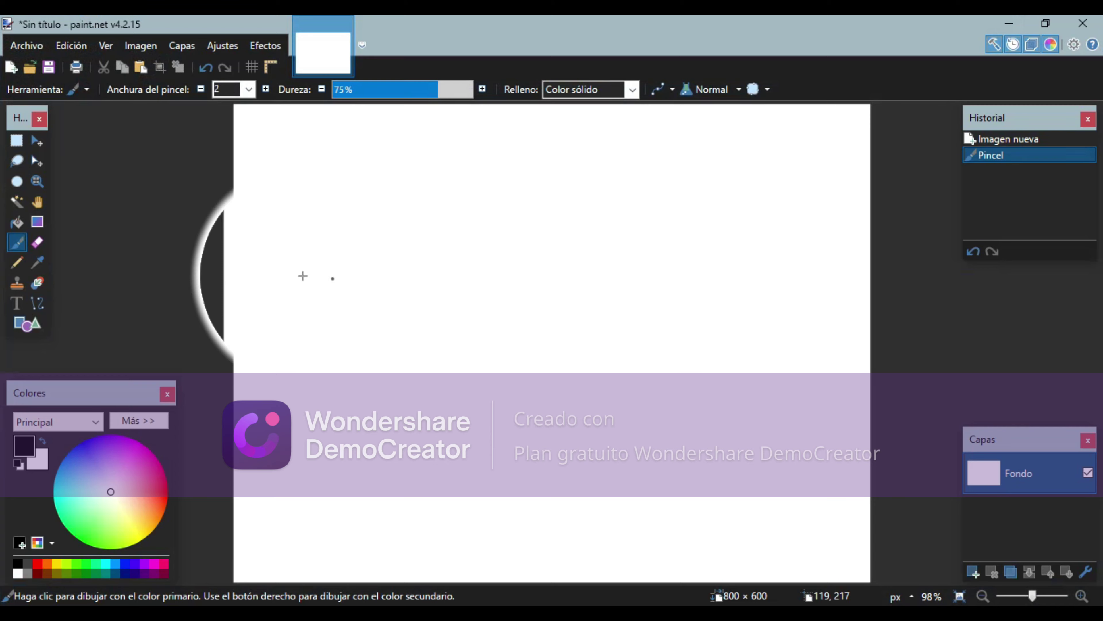
click(29, 67)
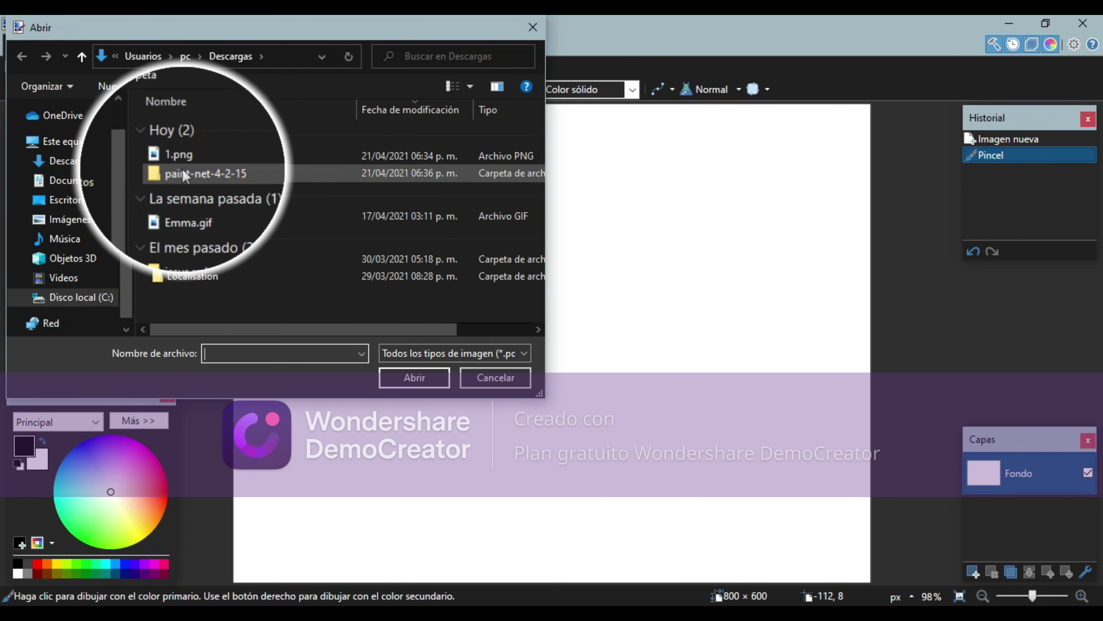
double_click(178, 154)
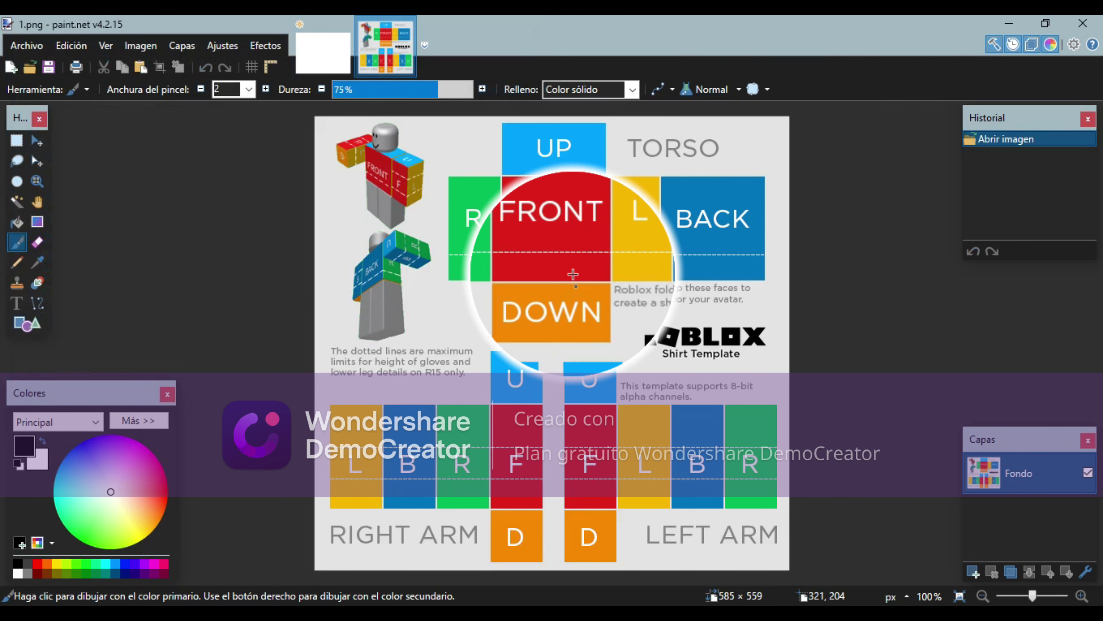
click(564, 256)
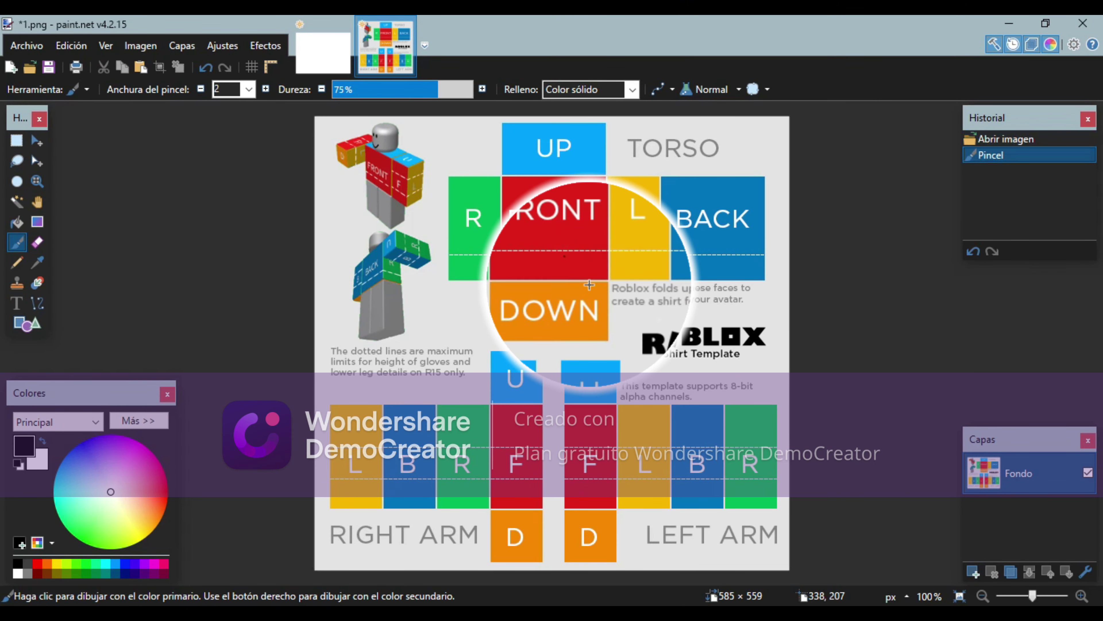
- Zoom the canvas to 200% with the zoom slider
click(1039, 595)
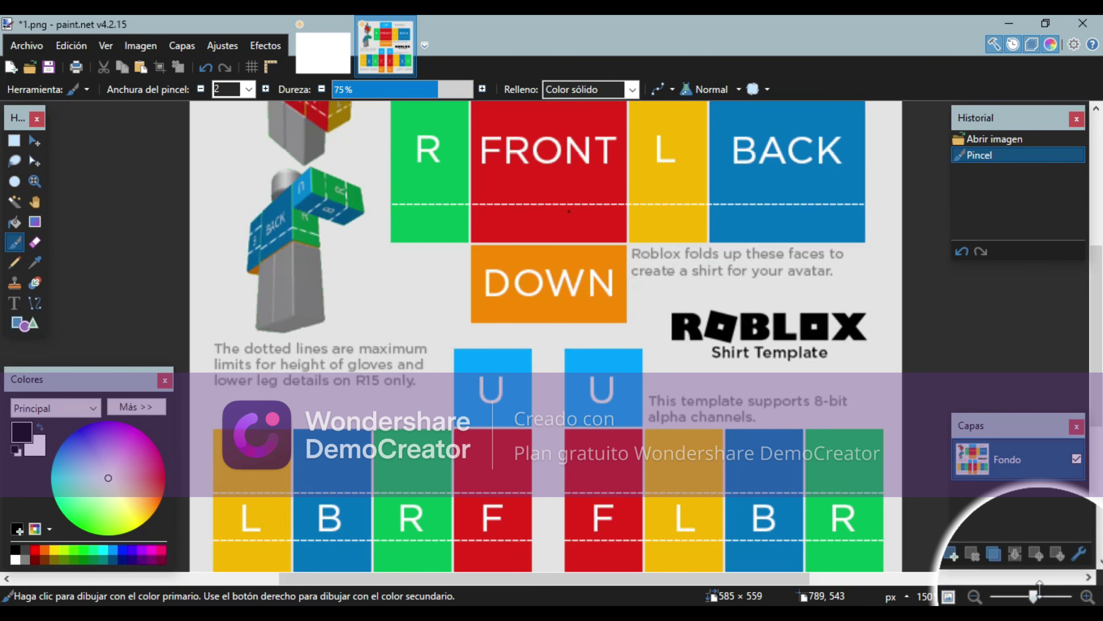
scroll(712, 415, up, 2)
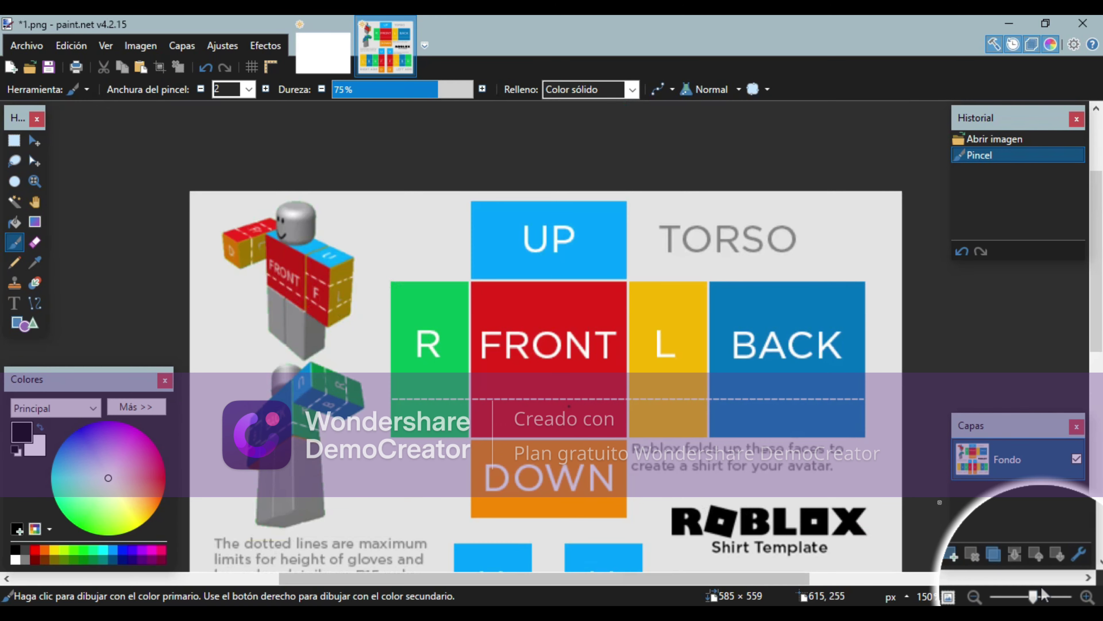
click(1044, 596)
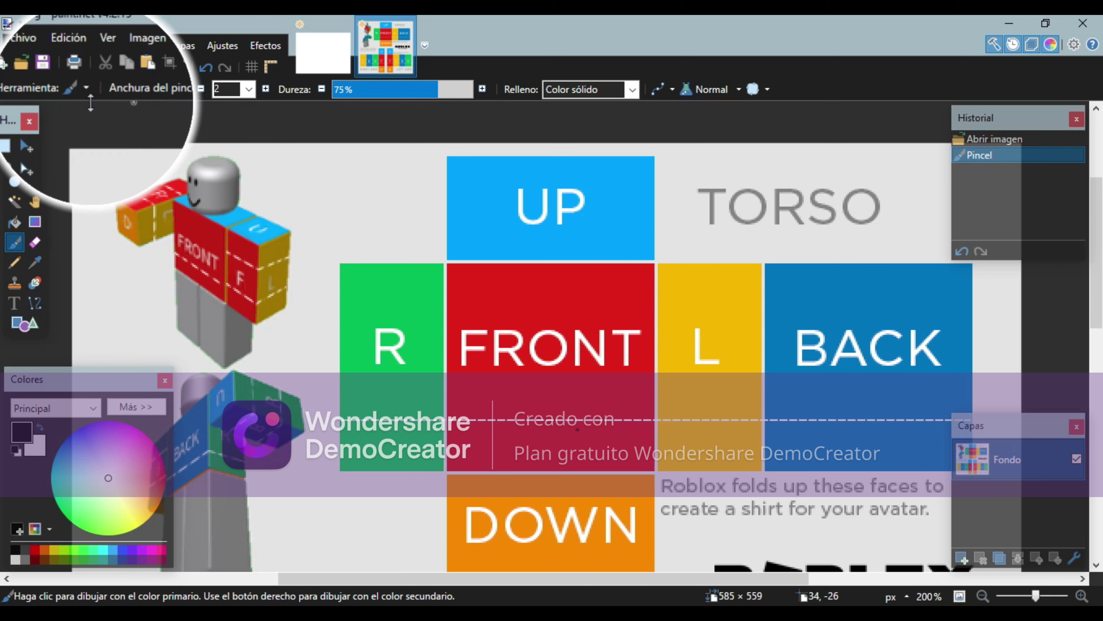
- Magic-wand and cut the torso's FRONT, R, UP, L, BACK and DOWN faces to transparency
click(15, 201)
click(470, 302)
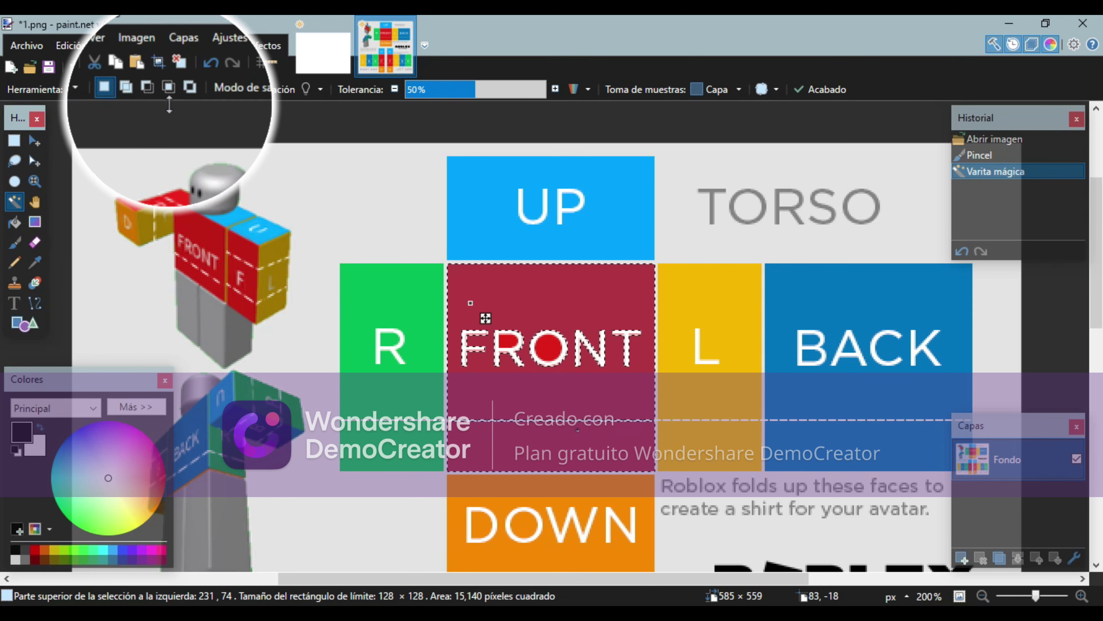
click(103, 66)
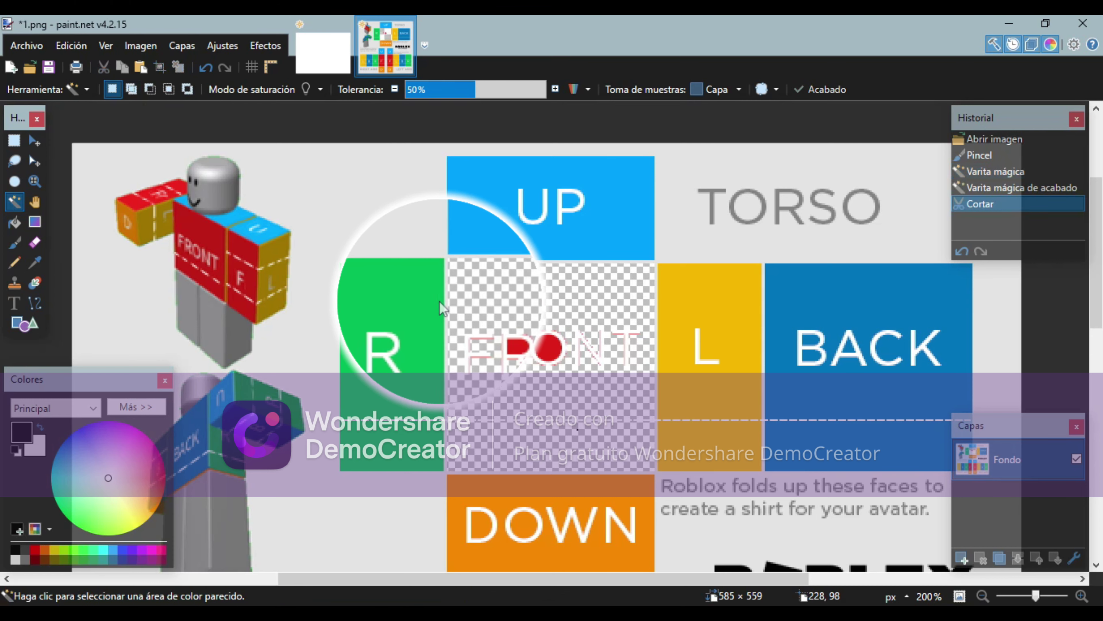
click(410, 298)
click(99, 66)
click(511, 242)
click(103, 67)
click(699, 292)
click(103, 67)
click(847, 316)
click(102, 66)
click(634, 515)
click(103, 66)
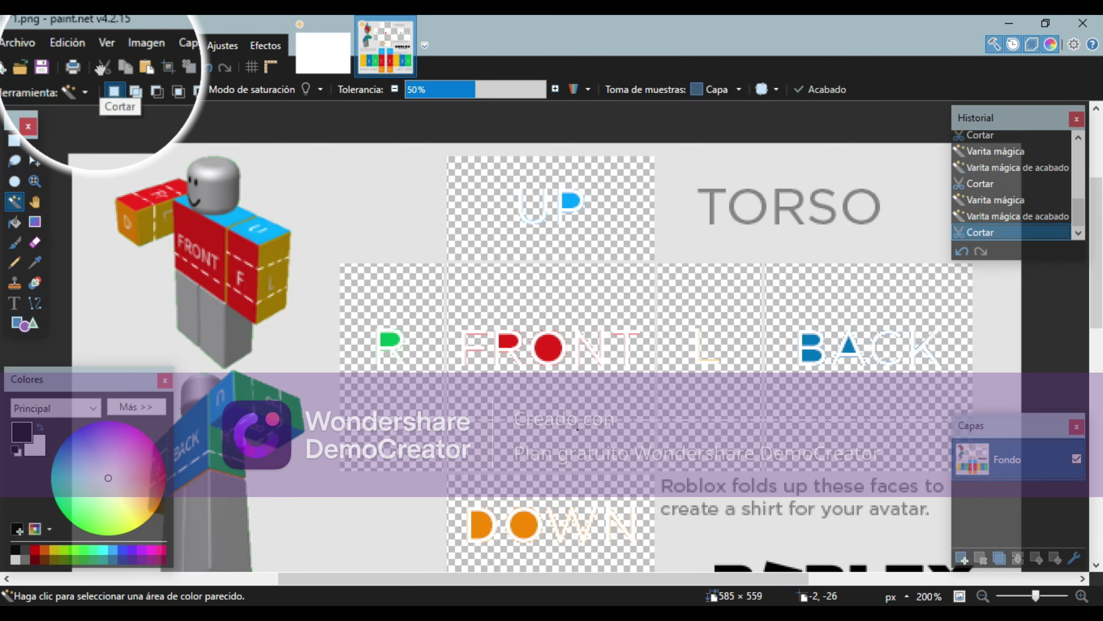
- Cut both arms' U faces and the right arm's F, R, B and L faces
scroll(500, 300, down, 5)
click(488, 308)
click(104, 66)
click(587, 309)
click(104, 67)
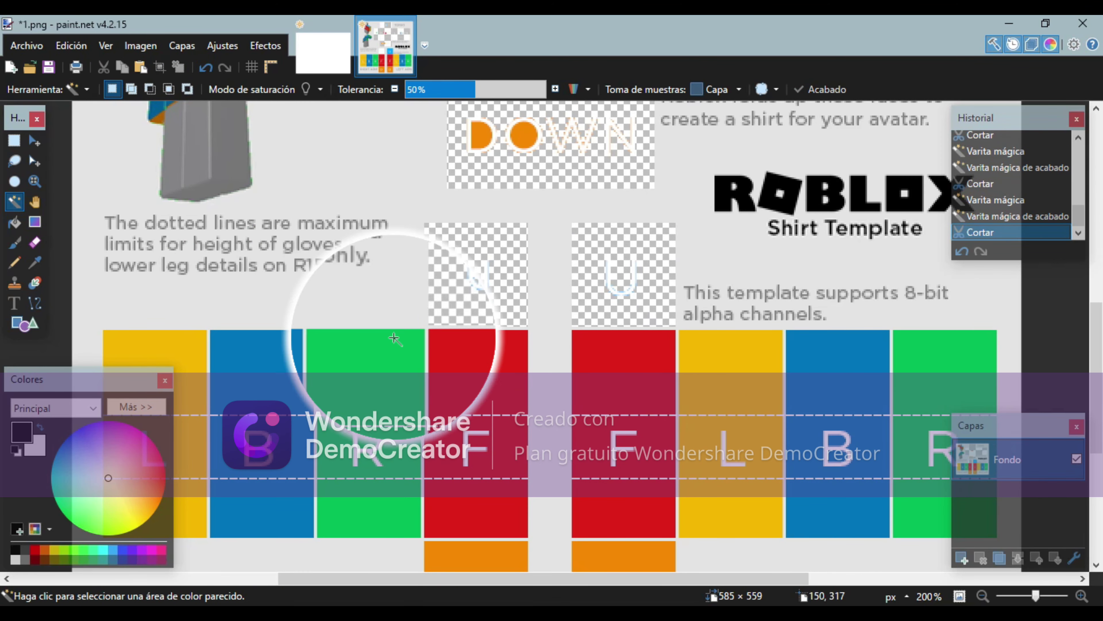
click(501, 510)
click(103, 66)
click(398, 501)
click(104, 67)
click(287, 387)
click(103, 66)
click(202, 376)
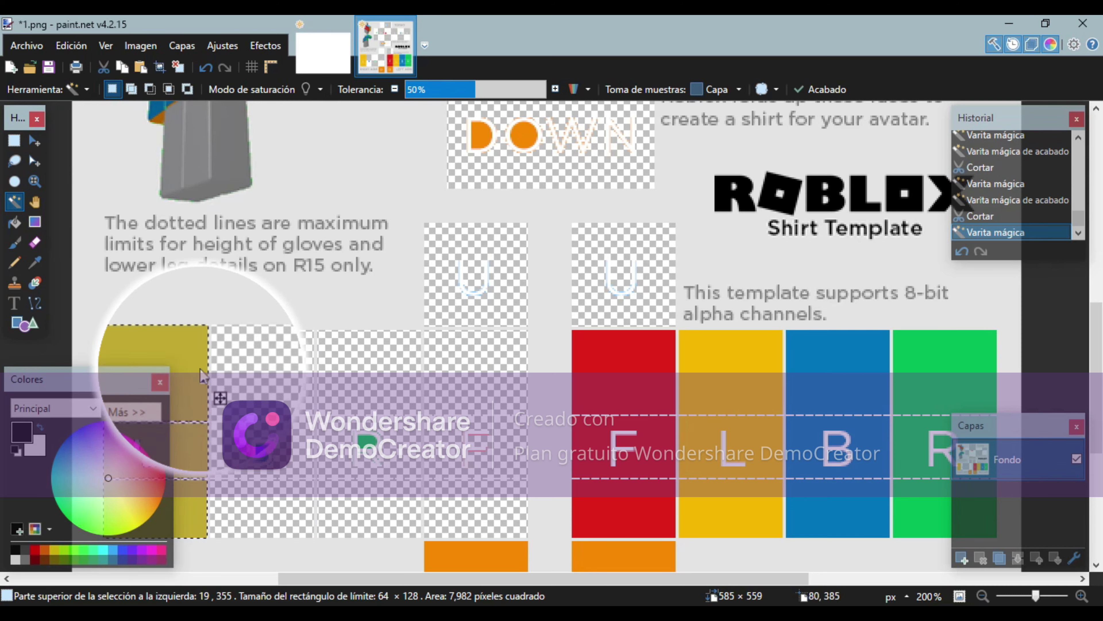
click(103, 66)
- Cut the left arm's F, L, B and R faces and both arms' D faces
click(591, 366)
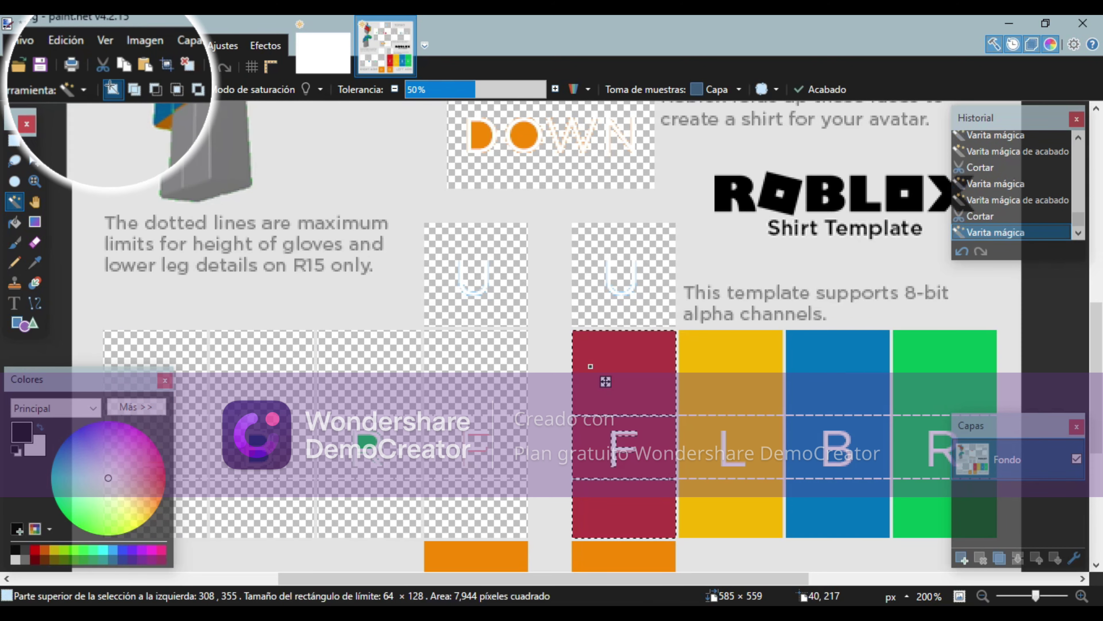
click(103, 66)
click(731, 382)
click(104, 66)
click(814, 364)
click(104, 67)
click(918, 367)
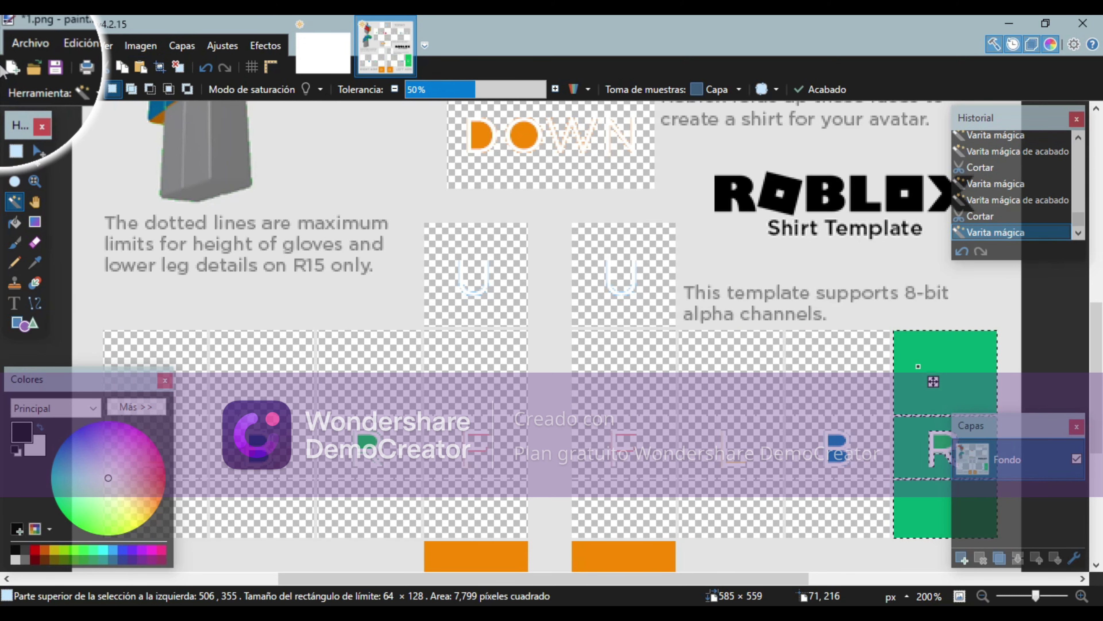
click(104, 66)
scroll(369, 232, down, 4)
click(459, 244)
click(103, 66)
click(591, 252)
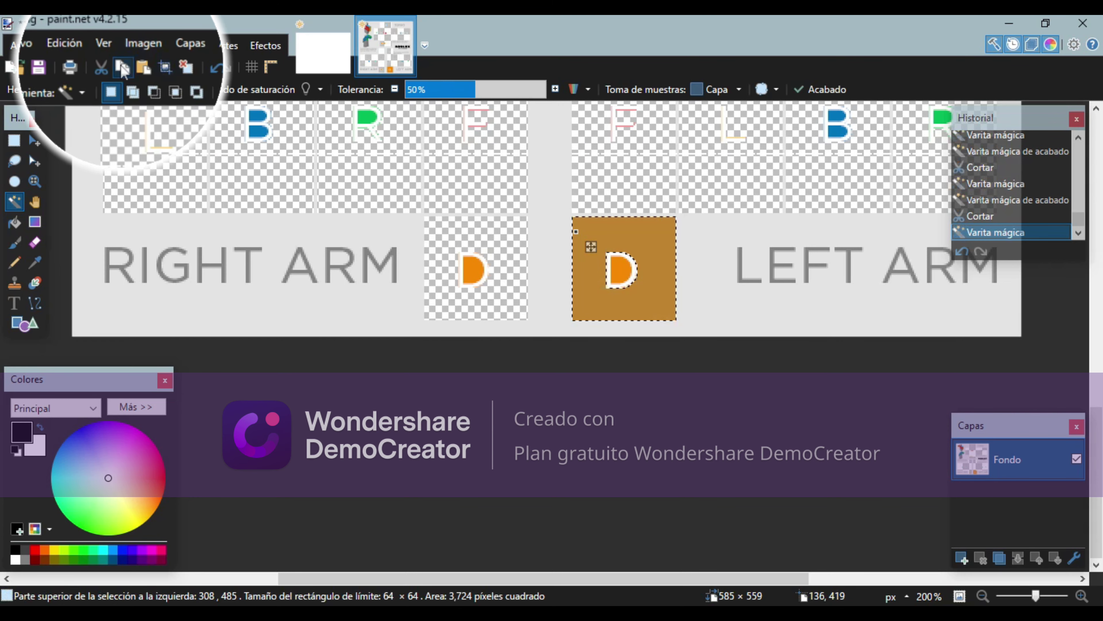
click(103, 67)
scroll(626, 331, up, 3)
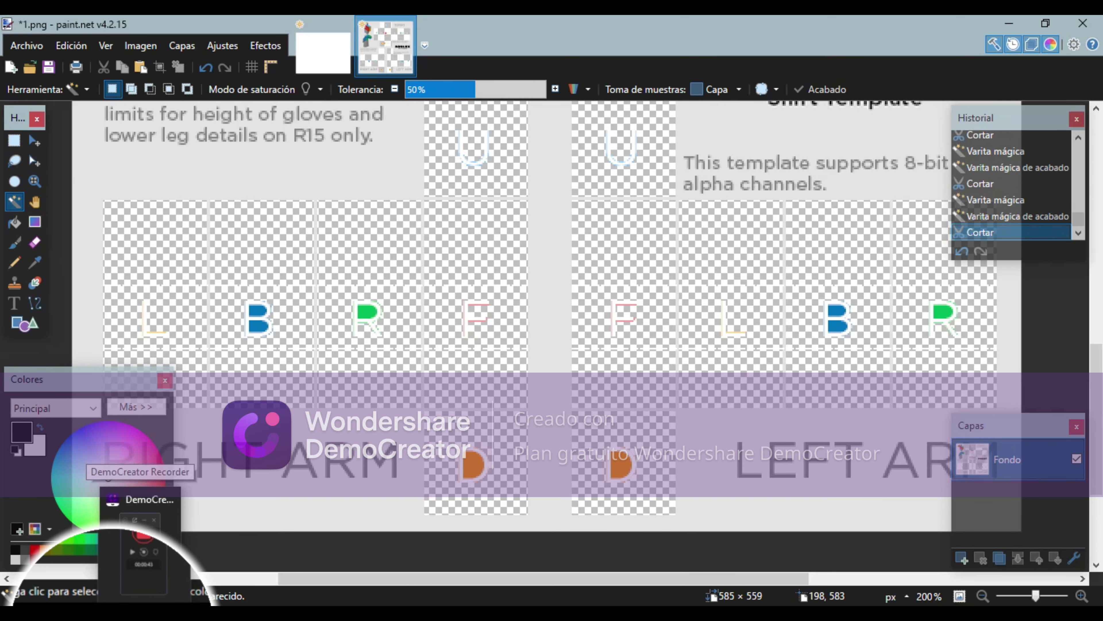
- Copy the red image again in Chrome and return to the paint.net template
click(115, 616)
right_click(837, 289)
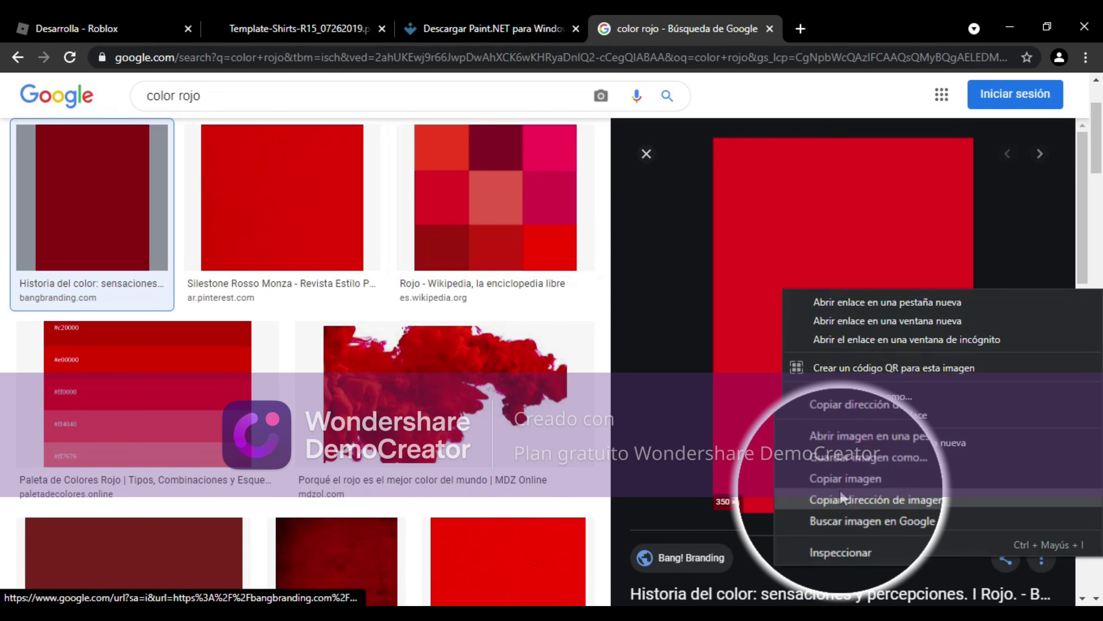
click(825, 480)
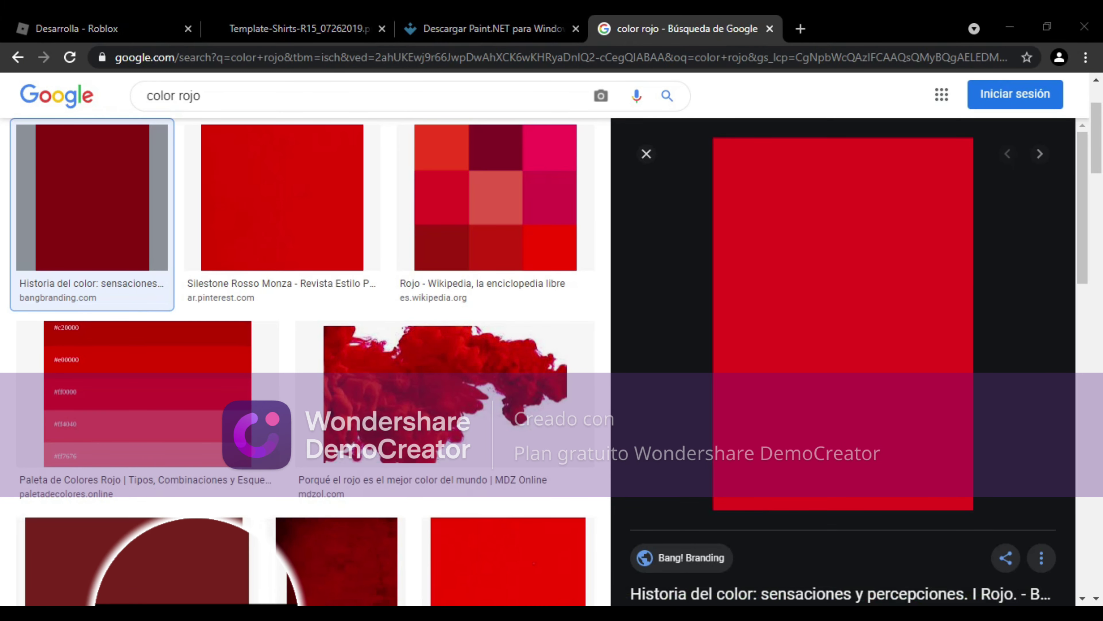
mouse_move(199, 618)
click(255, 554)
- Paste the red image into the template and shrink it to torso-face size
scroll(569, 252, up, 10)
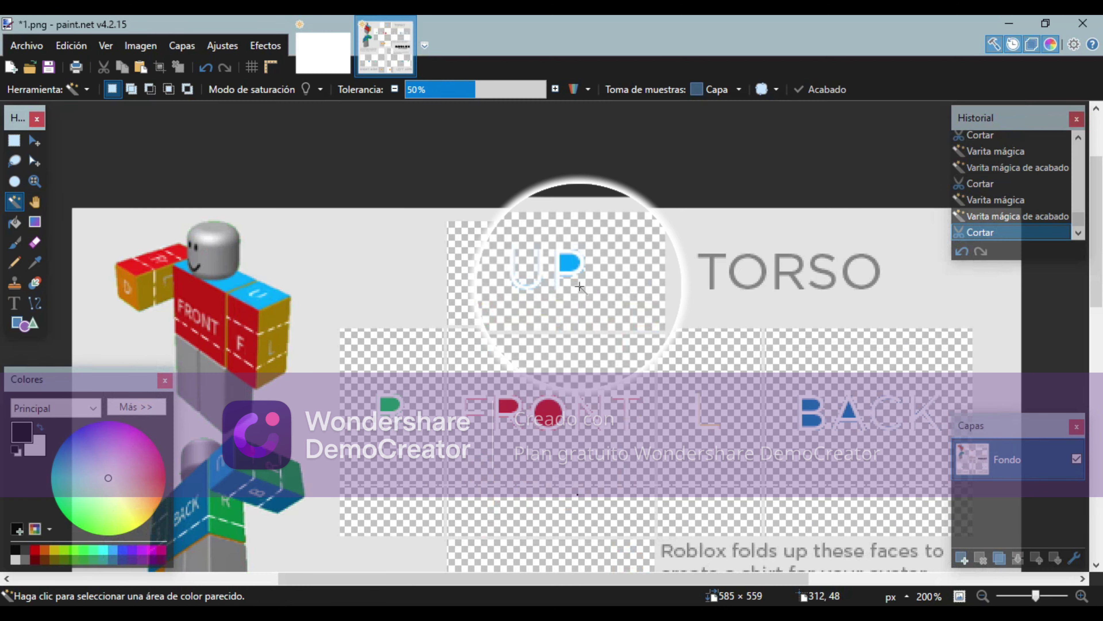
scroll(492, 391, down, 3)
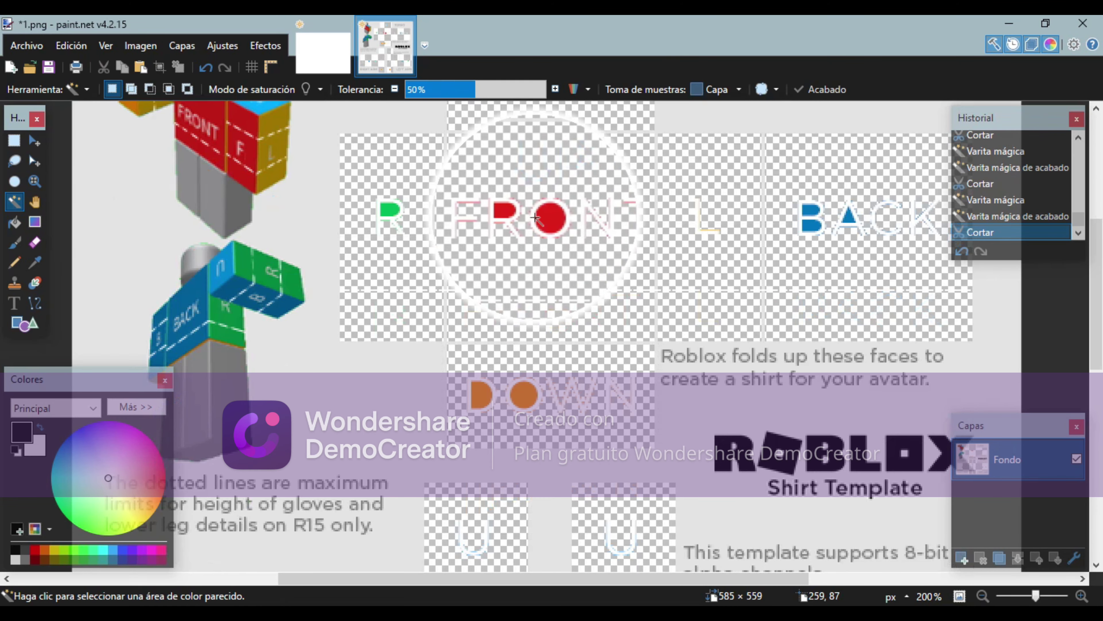
click(1044, 599)
click(1044, 600)
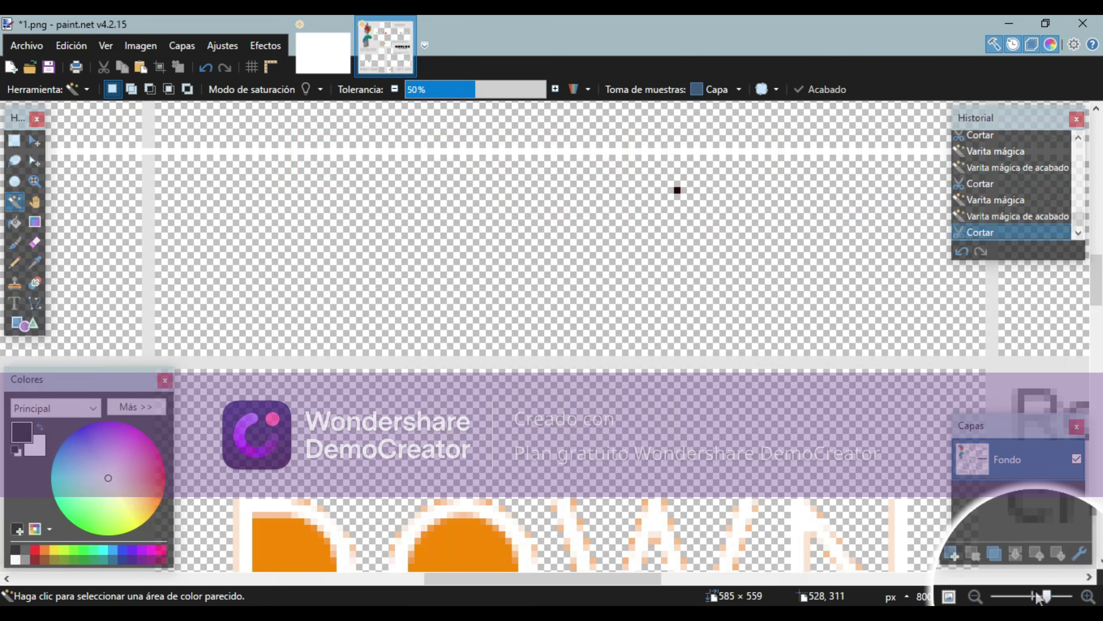
drag(1033, 597, 1024, 596)
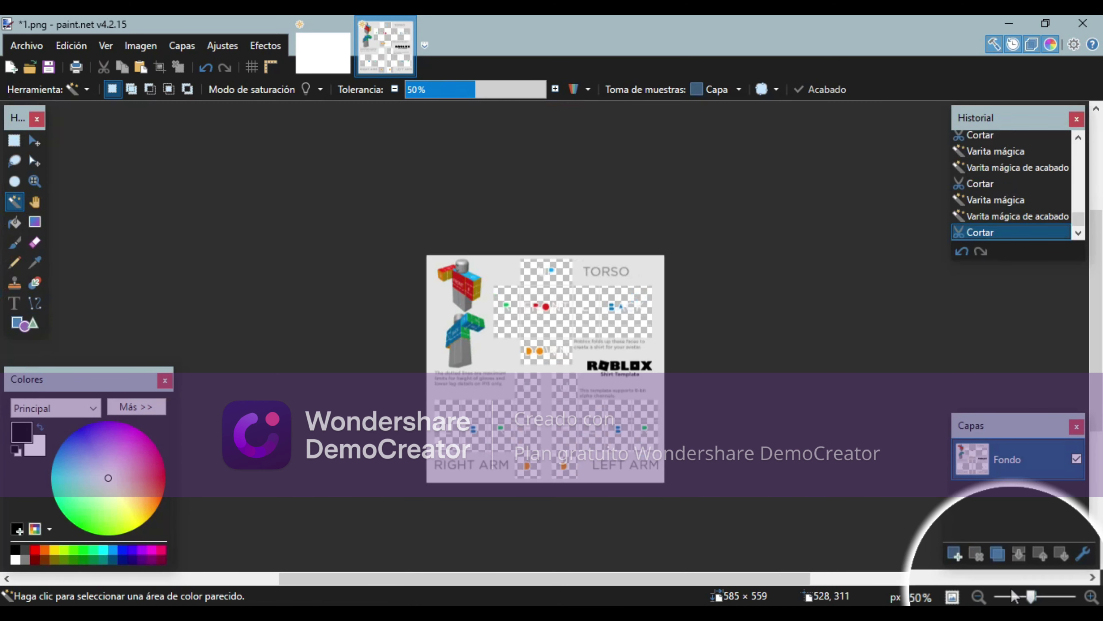
key(ctrl+v)
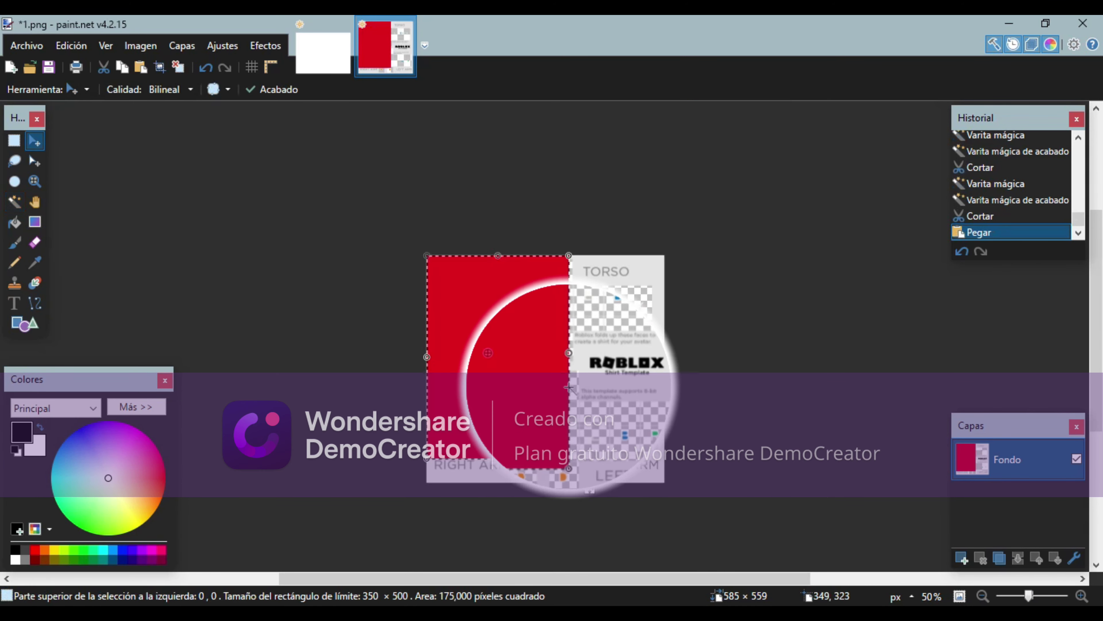
drag(568, 459, 466, 316)
drag(1029, 596, 1036, 596)
drag(162, 211, 576, 360)
scroll(647, 428, up, 2)
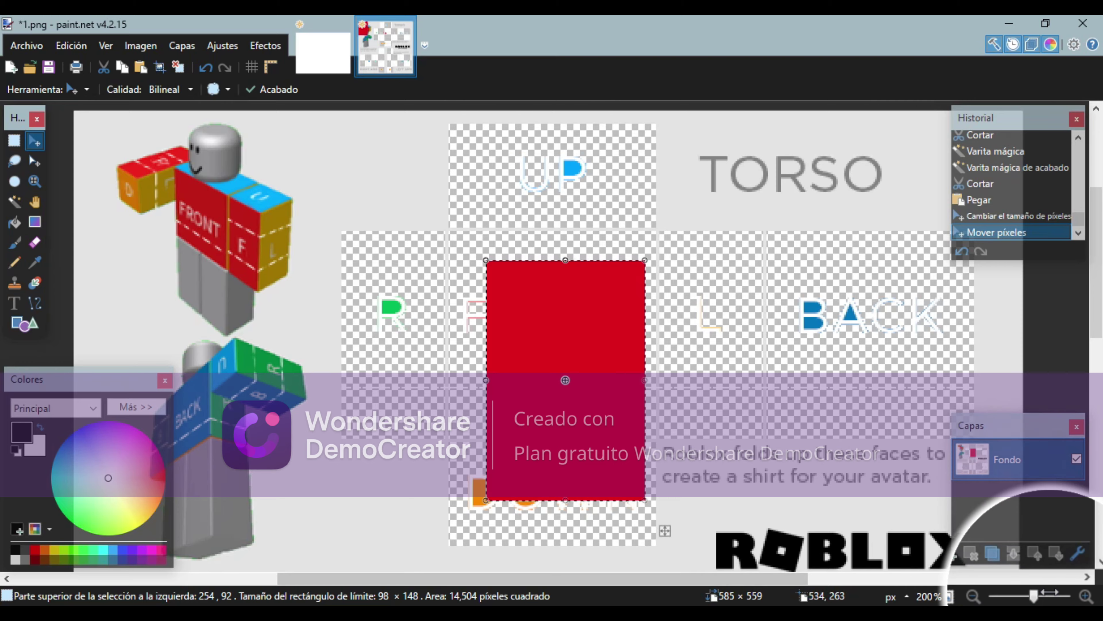
drag(1036, 596, 1040, 596)
- Position and resize the red block to fill the torso front face
drag(670, 419, 599, 364)
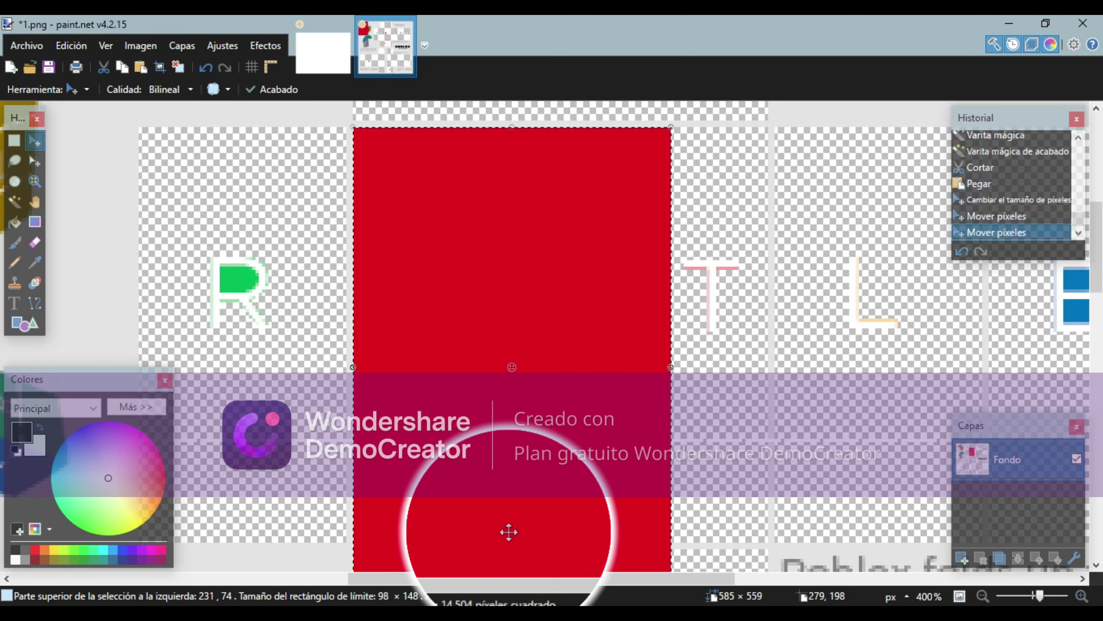
scroll(509, 532, down, 2)
drag(514, 396, 511, 335)
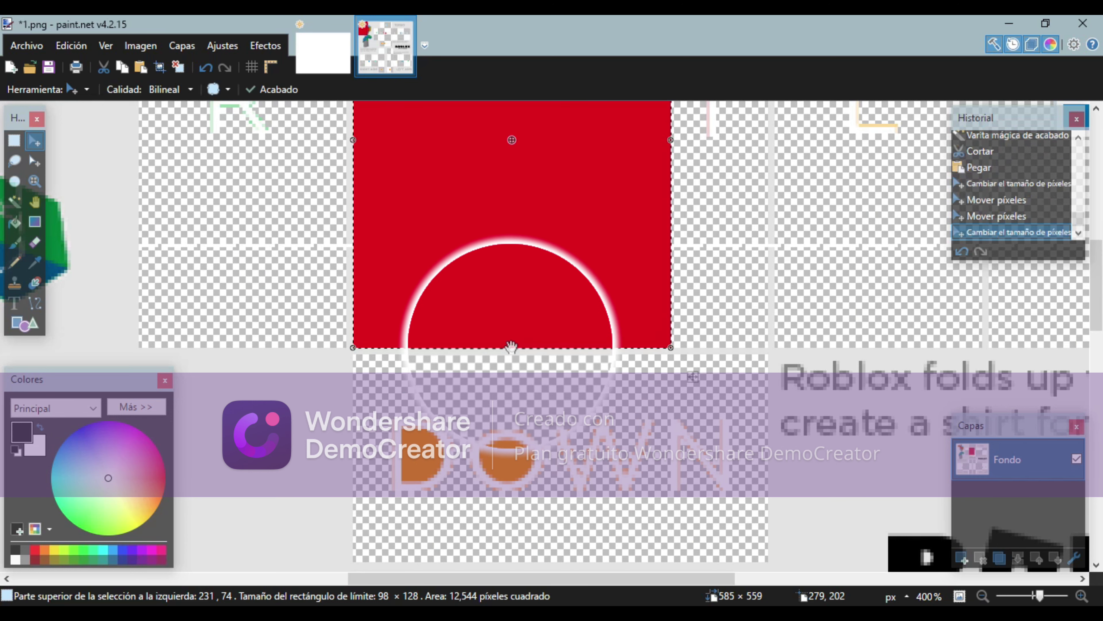
scroll(511, 347, up, 5)
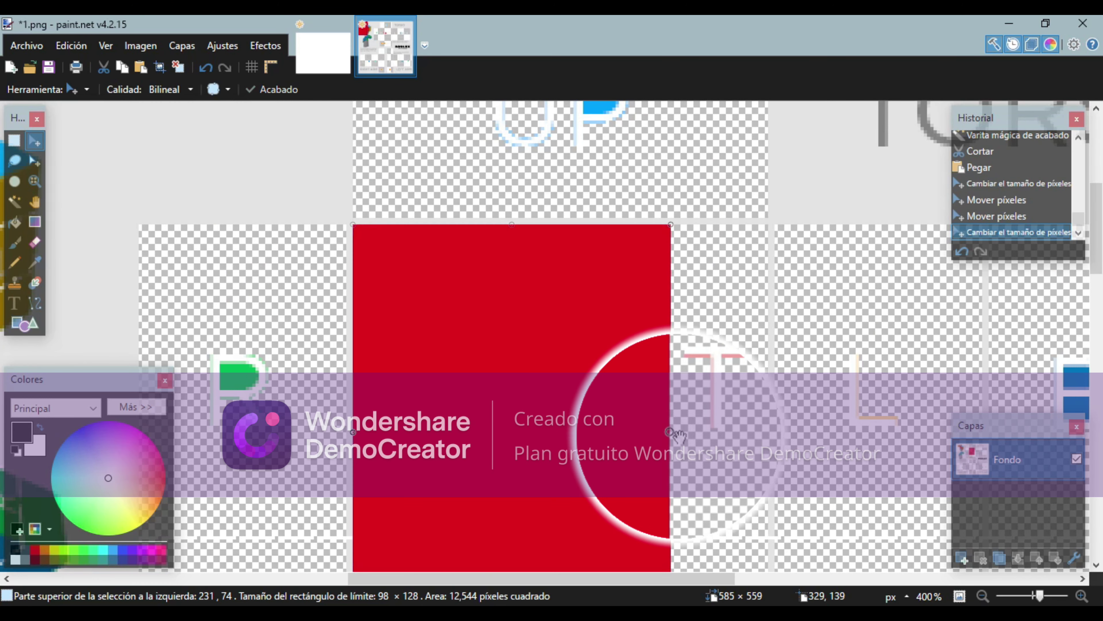
drag(671, 432, 763, 456)
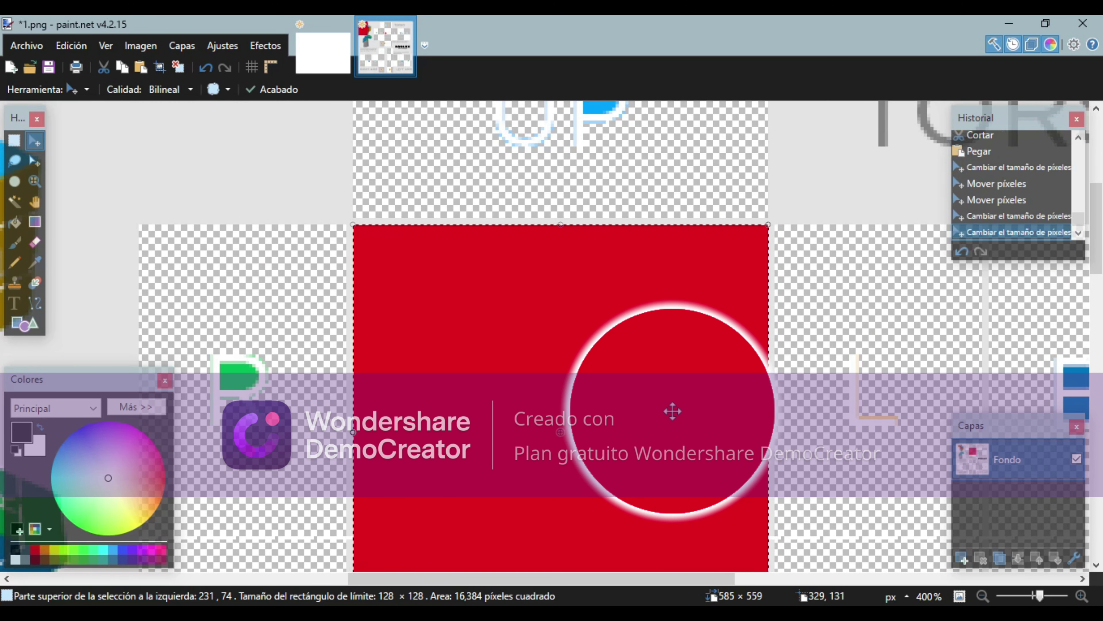
mouse_move(633, 340)
mouse_down()
mouse_move(1012, 343)
mouse_move(636, 335)
mouse_up()
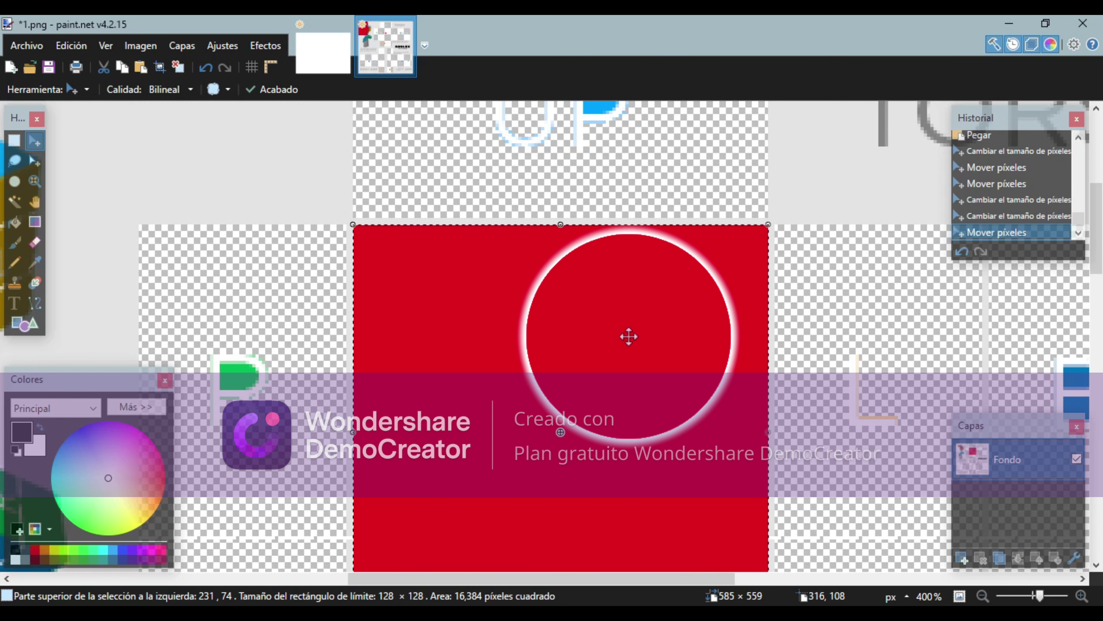
- Place red copies on the torso back and both side faces, narrowed to 64 wide
key(ctrl+v)
drag(623, 303, 836, 378)
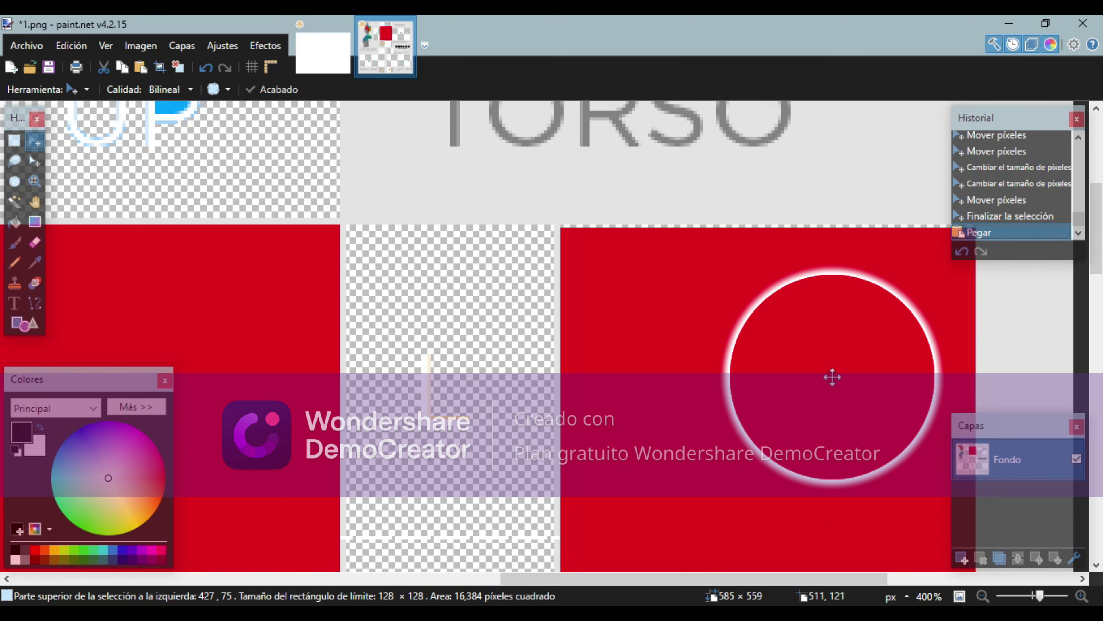
key(ctrl+v)
drag(829, 374, 571, 345)
key(Right)
drag(760, 433, 551, 432)
drag(551, 432, 554, 432)
key(ctrl+c)
key(ctrl+v)
drag(502, 350, 627, 351)
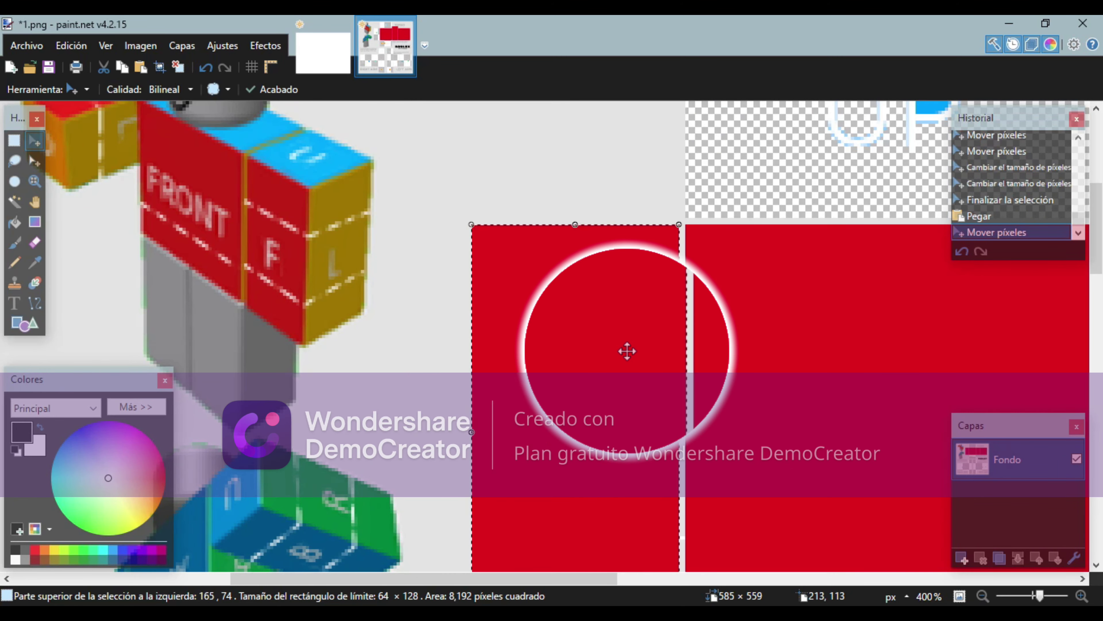
- Paste a red block for the top face, sized to 128×64, and copy it
key(ctrl+v)
scroll(858, 382, down, 4)
drag(1047, 353, 834, 445)
scroll(870, 447, down, 1)
scroll(865, 460, down, 2)
scroll(784, 347, up, 2)
mouse_move(789, 381)
mouse_down()
mouse_move(780, 326)
mouse_move(780, 370)
mouse_up()
scroll(825, 404, up, 2)
drag(897, 462, 341, 483)
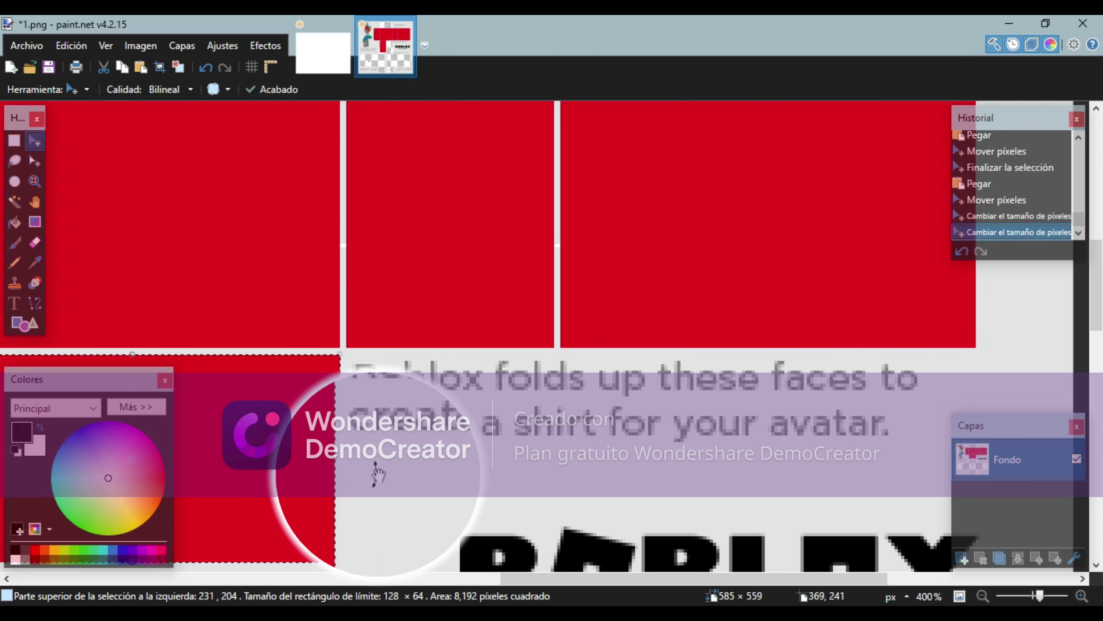
key(ctrl+c)
- Paste the 128×64 red block onto the torso bottom face, undoing one misplaced move
key(ctrl+v)
scroll(323, 378, up, 4)
drag(323, 420, 232, 175)
drag(517, 580, 408, 581)
scroll(532, 418, down, 3)
scroll(527, 278, down, 2)
drag(535, 116, 530, 121)
click(206, 68)
key(ctrl+v)
drag(477, 160, 460, 456)
- Narrow the block to a 64×64 red square and place a second square to its right
click(1082, 596)
click(1081, 596)
click(1081, 596)
click(1082, 596)
scroll(594, 421, down, 4)
drag(583, 278, 381, 320)
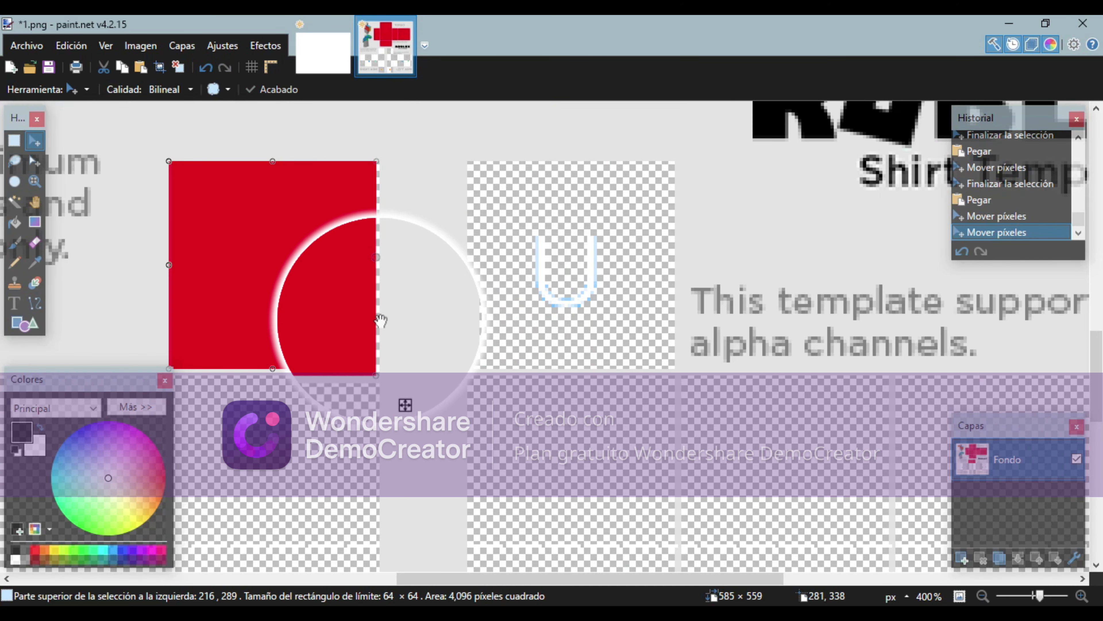
key(ctrl+v)
drag(384, 276, 634, 303)
scroll(640, 391, down, 2)
drag(576, 389, 595, 309)
scroll(587, 507, down, 3)
click(1030, 593)
drag(1034, 596, 1030, 596)
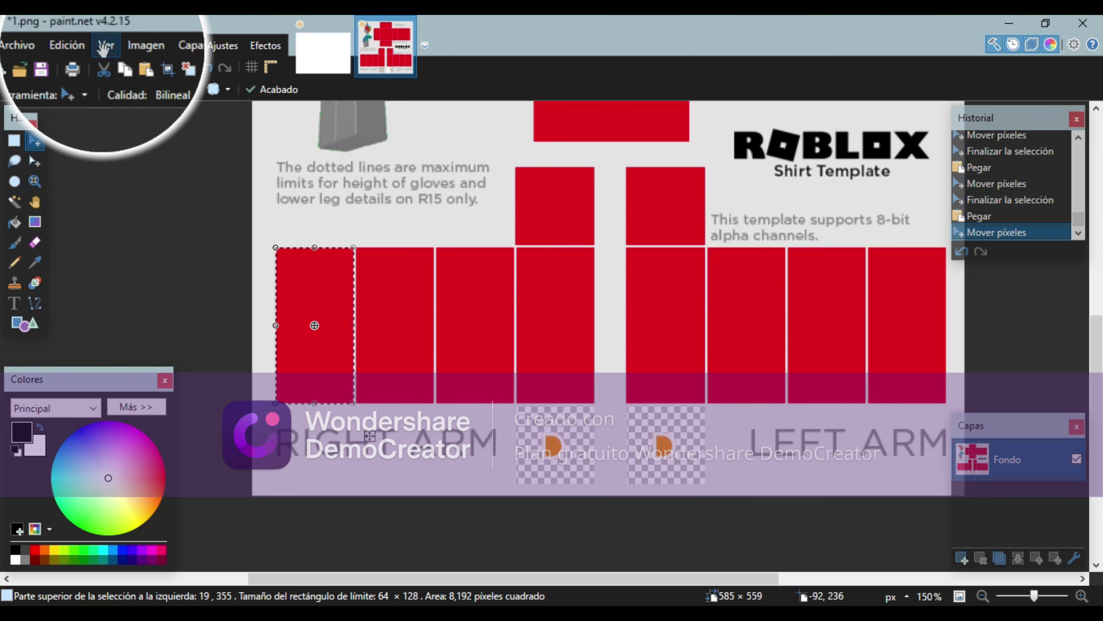
- Rectangle-select and cut both orange marks in the squares below the arm panels
click(10, 142)
drag(537, 426, 570, 468)
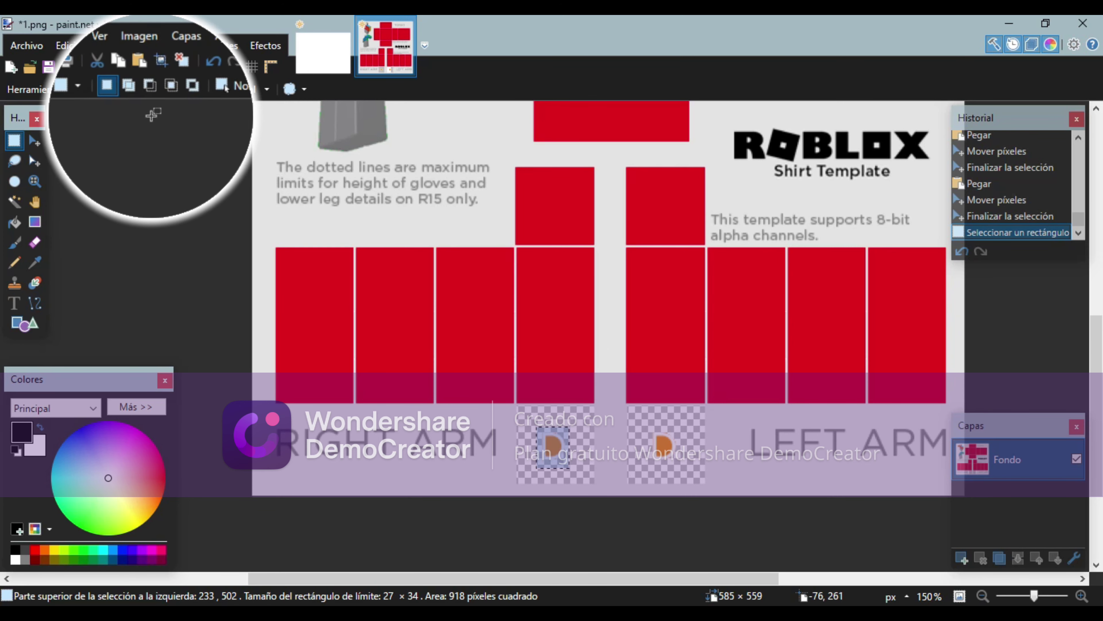
click(102, 67)
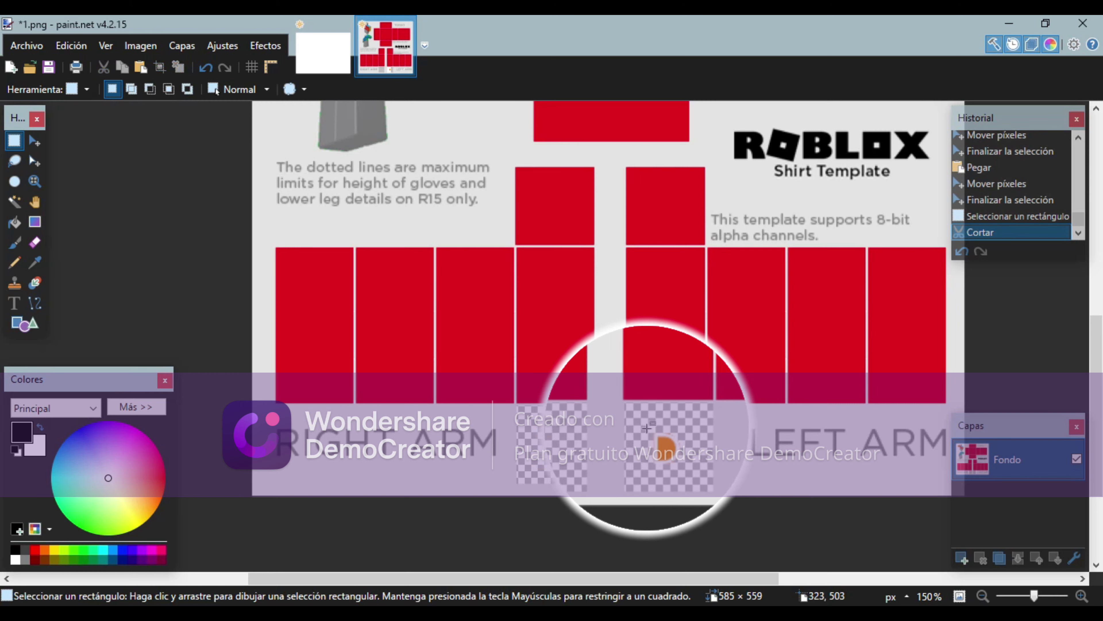
drag(647, 427, 684, 465)
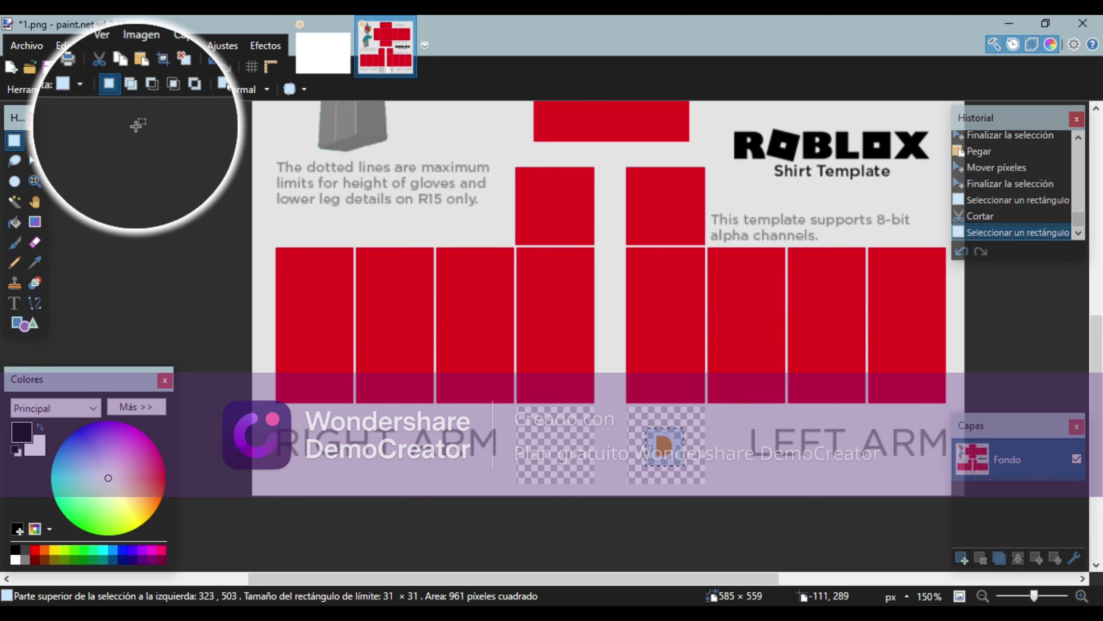
click(103, 67)
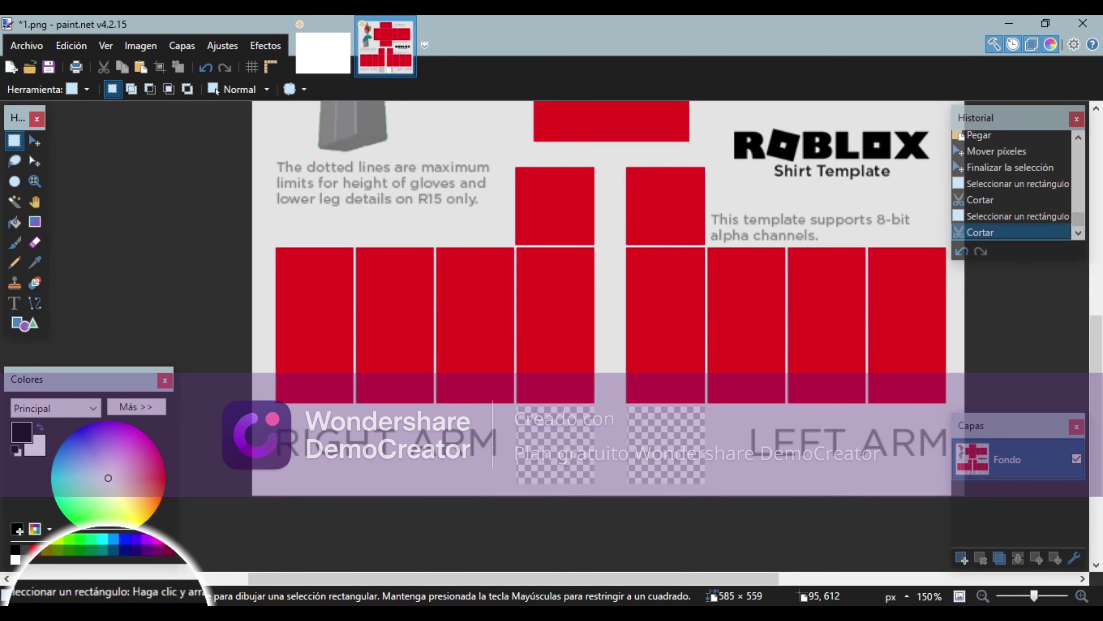
click(99, 619)
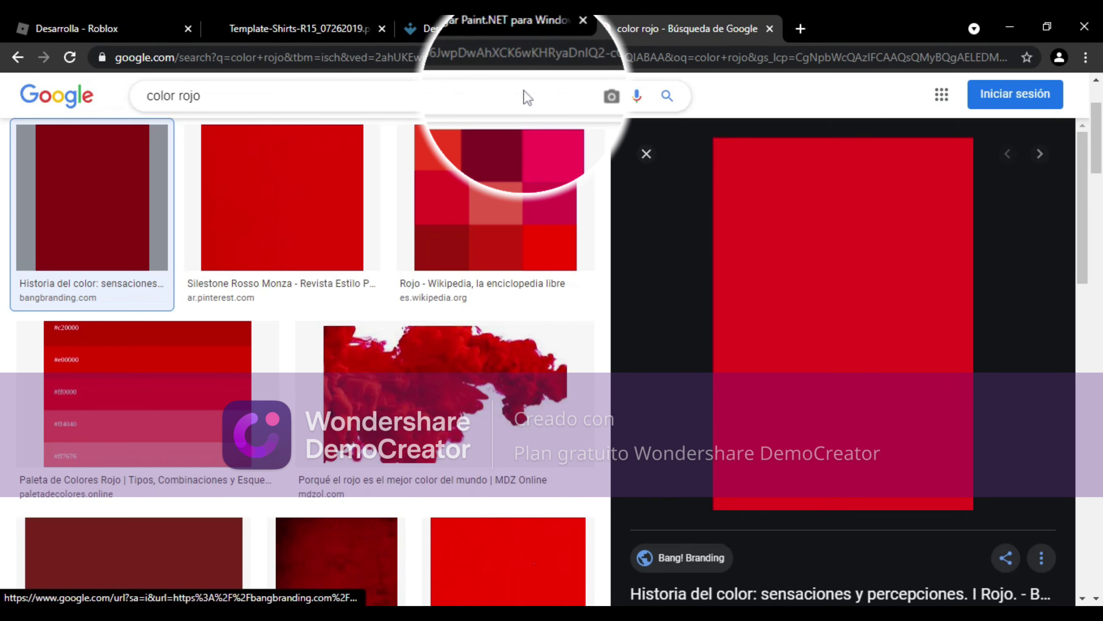
- Search Google Images for 'shirt roblox' and preview several shaded shirt template images
key(BackSpace)
key(BackSpace)
key(BackSpace)
key(BackSpace)
key(BackSpace)
key(BackSpace)
key(BackSpace)
key(BackSpace)
key(BackSpace)
key(BackSpace)
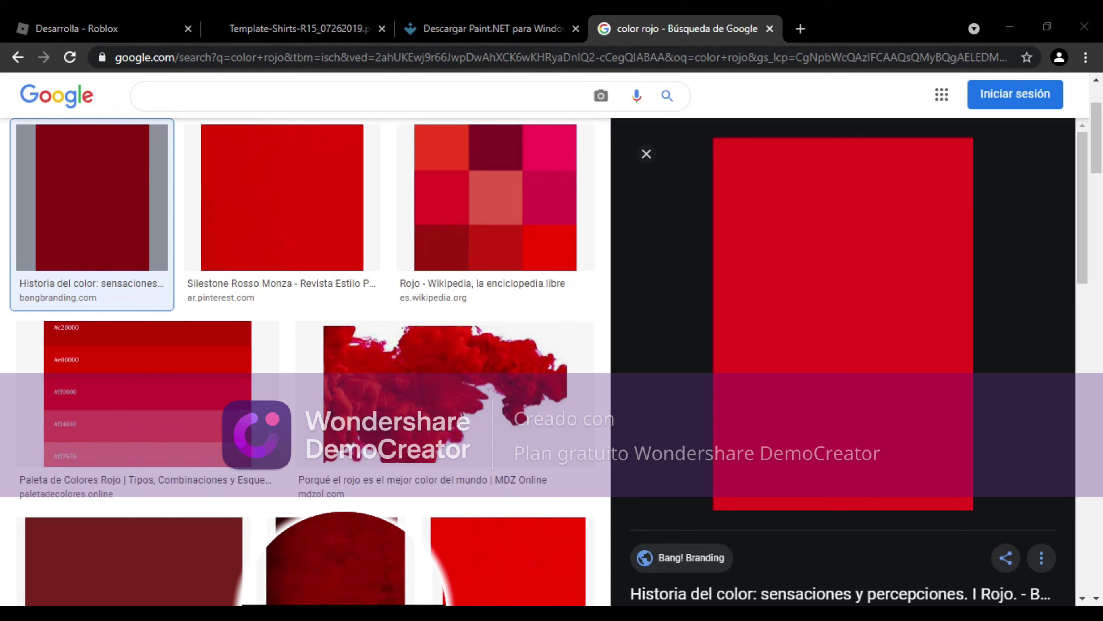
click(341, 616)
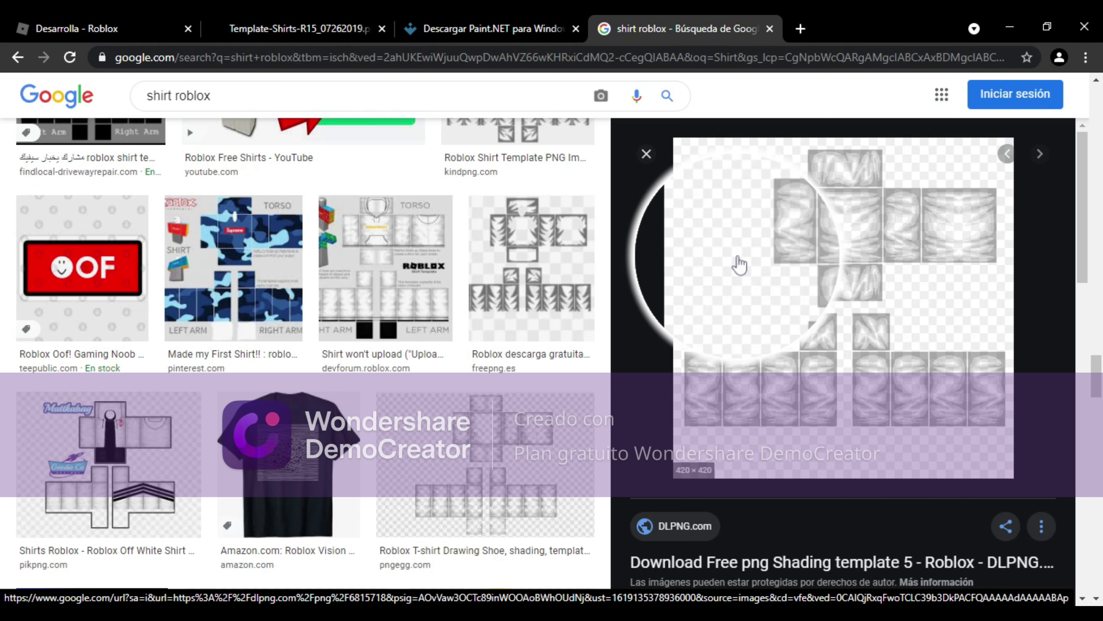
scroll(734, 279, down, 5)
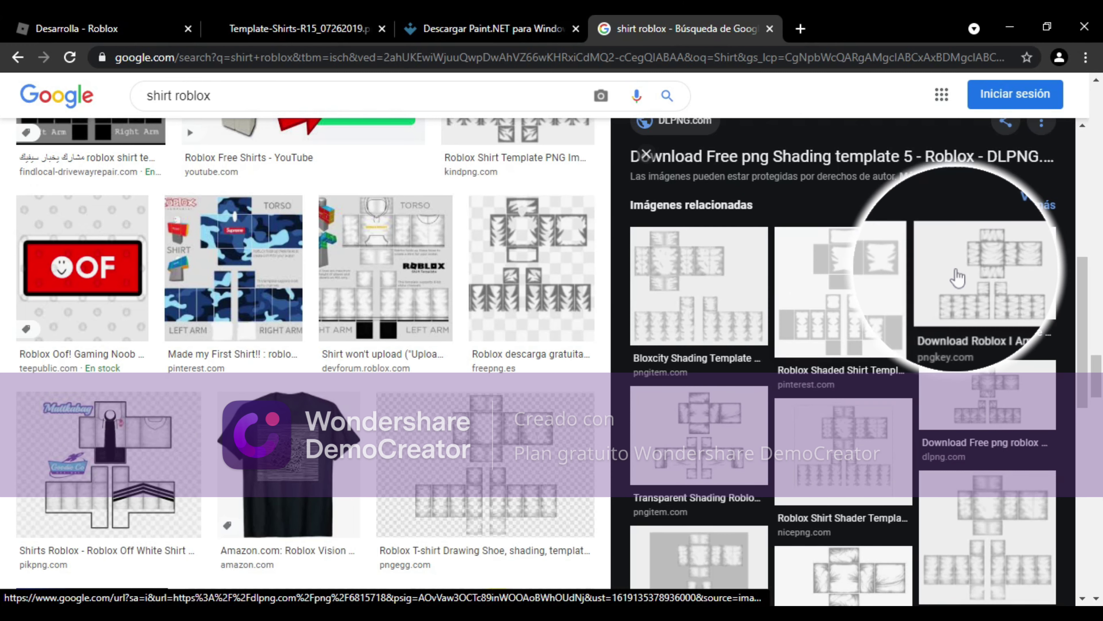
click(986, 270)
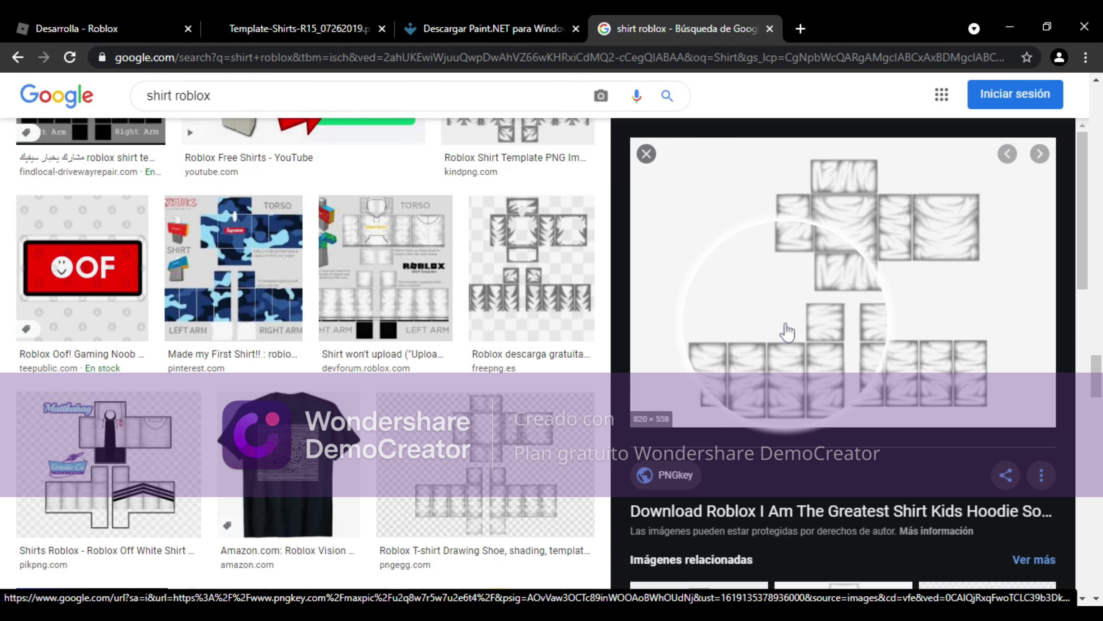
scroll(873, 304, down, 6)
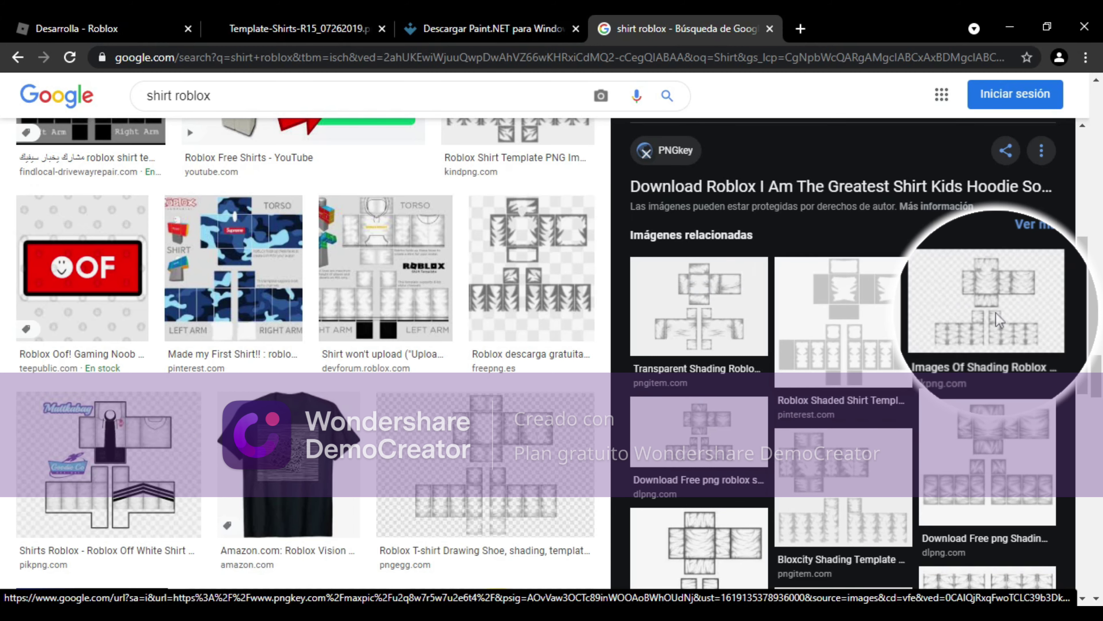
click(699, 304)
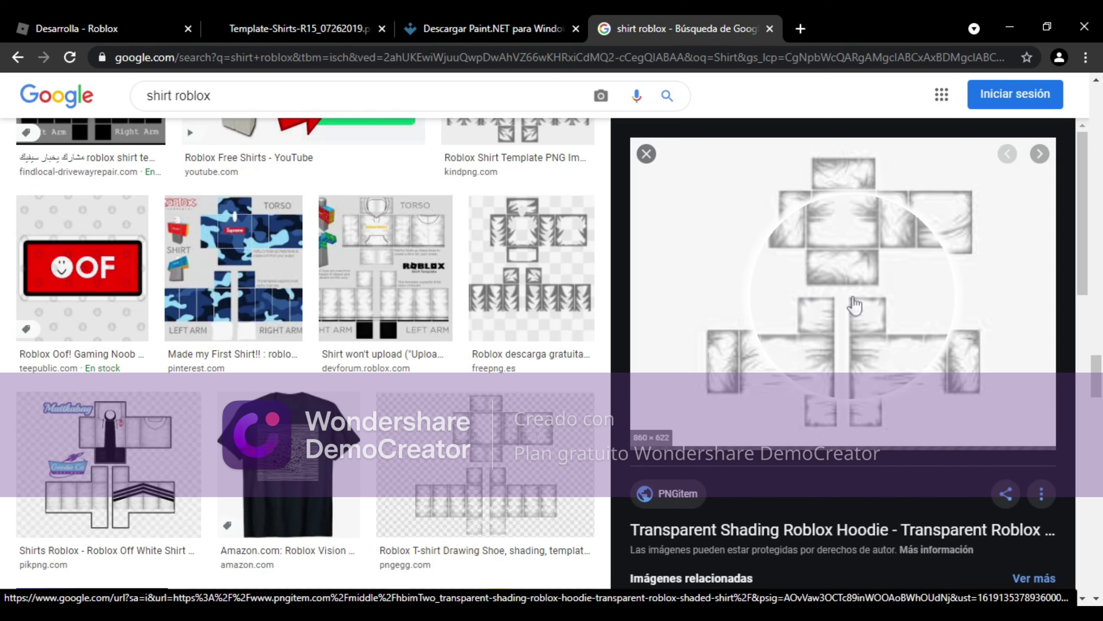
scroll(855, 305, down, 10)
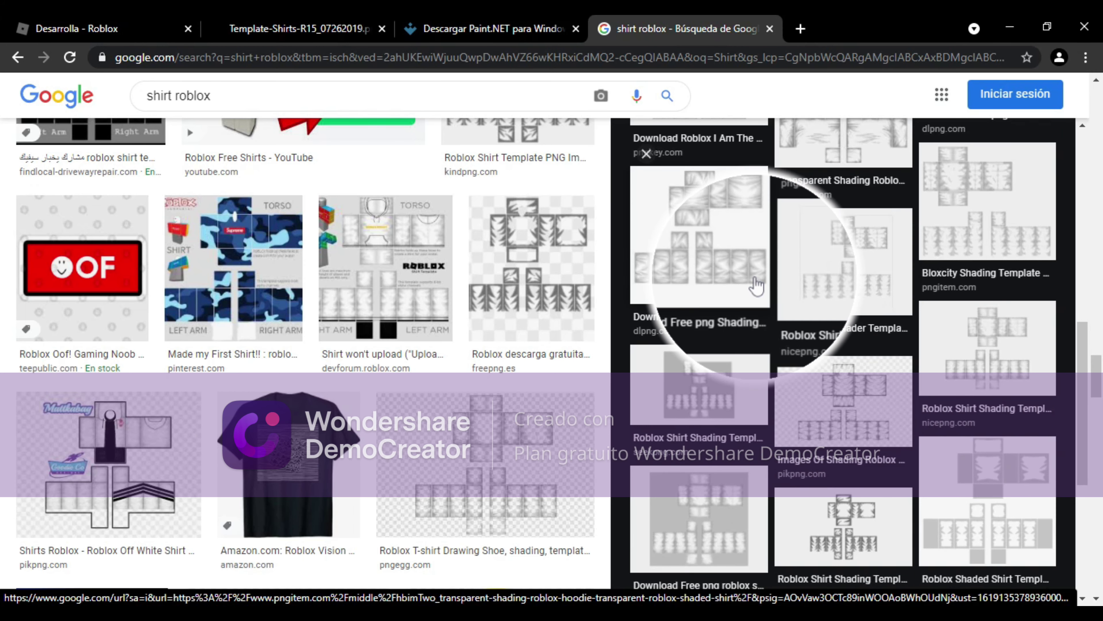
scroll(756, 285, up, 3)
click(709, 173)
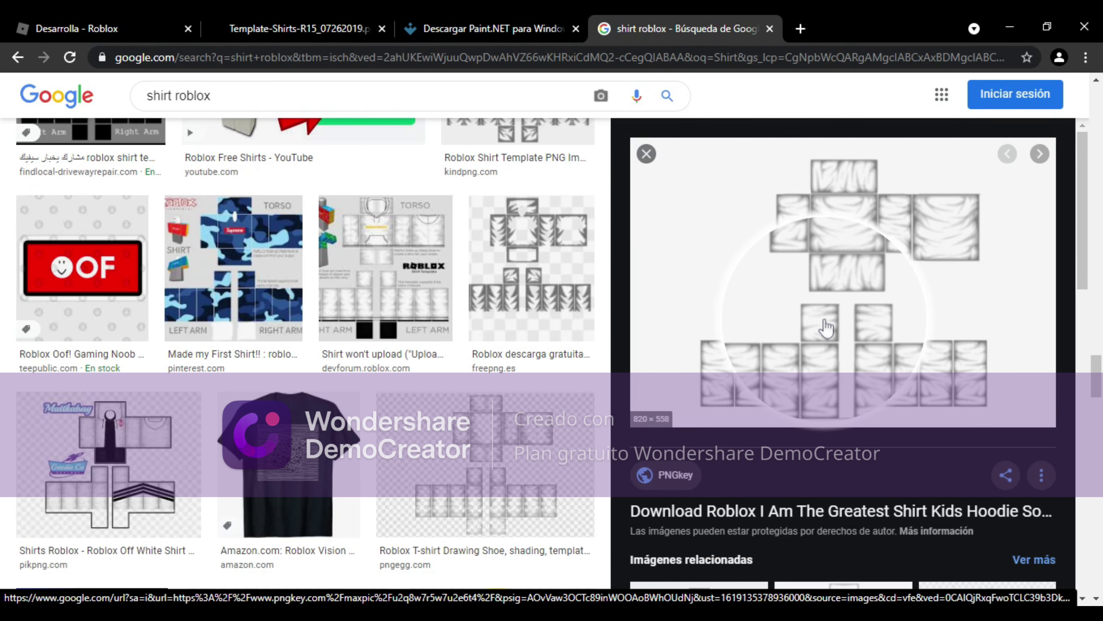
scroll(827, 326, down, 5)
scroll(838, 312, down, 5)
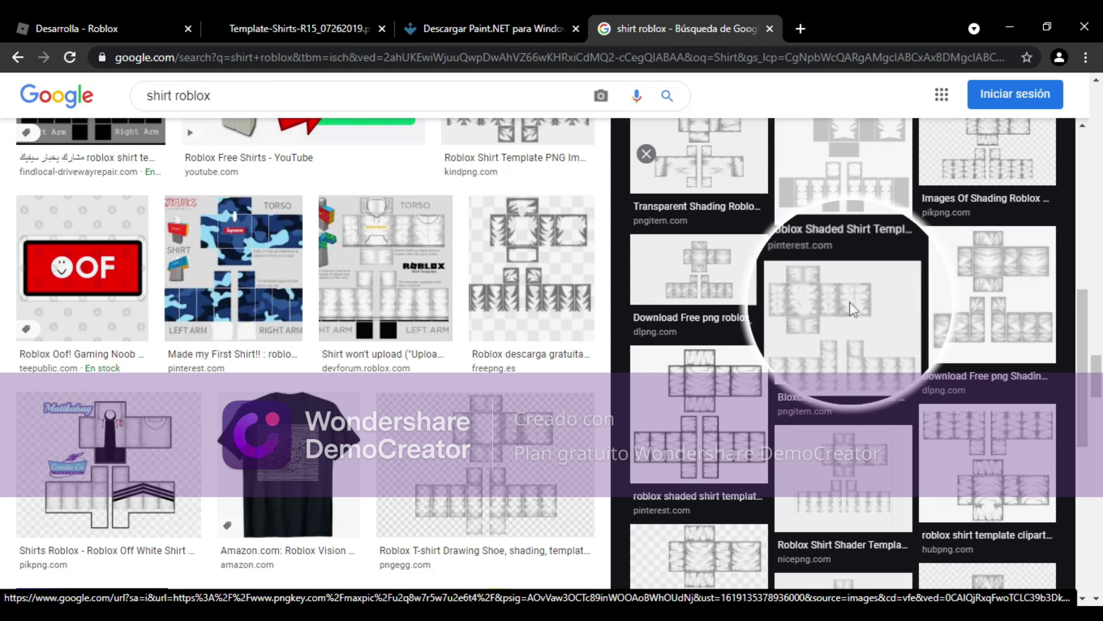
click(766, 360)
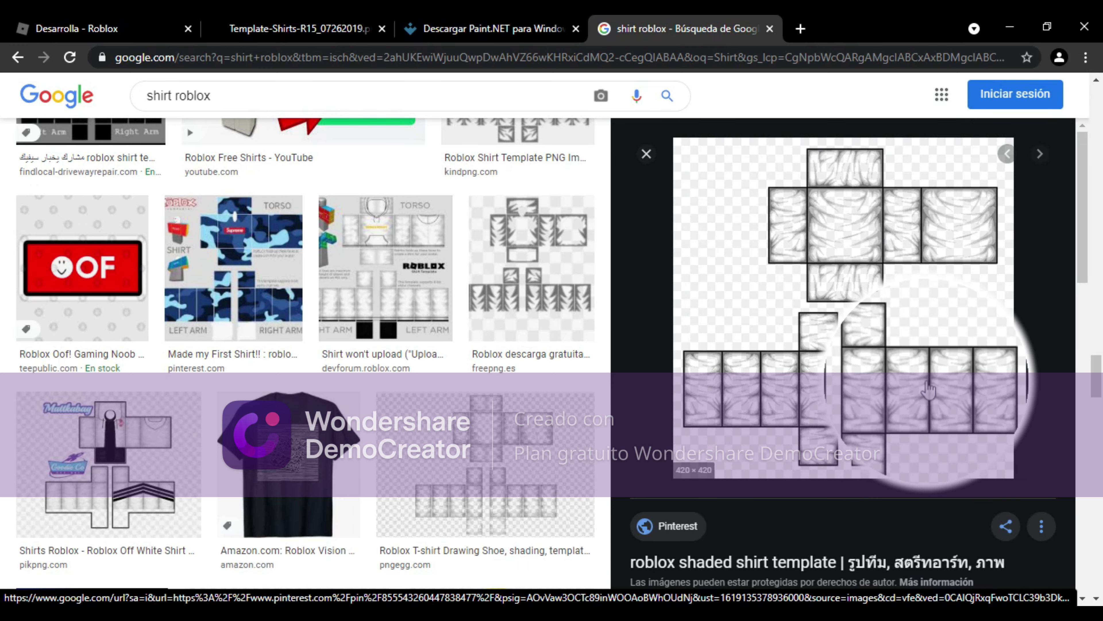
- Copy the Pinterest shaded shirt template image and bring 1.png in paint.net to the front
right_click(858, 360)
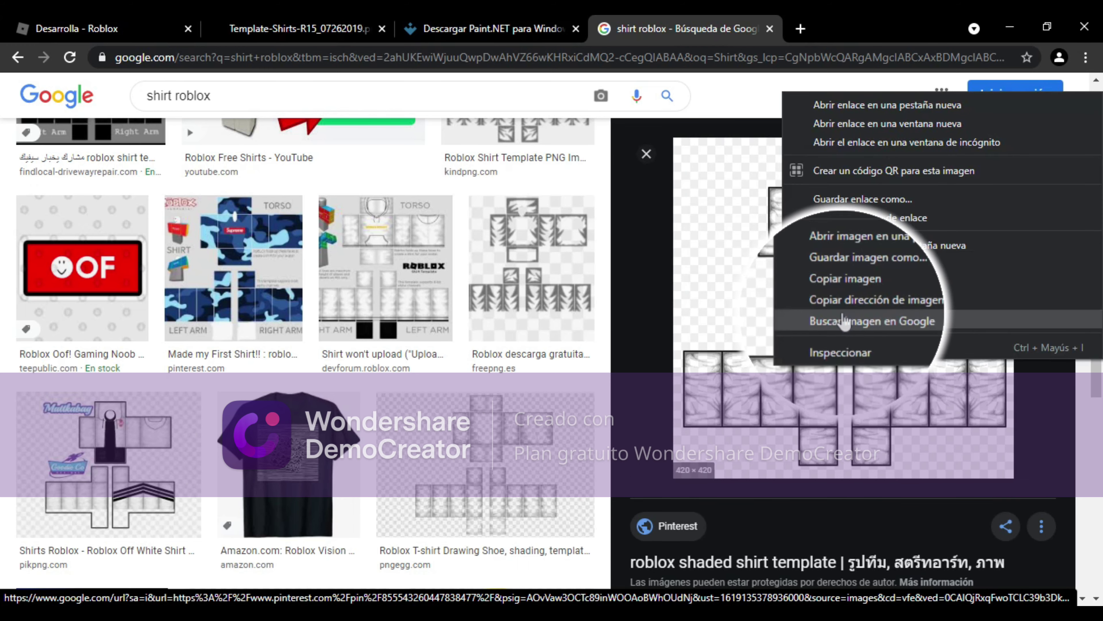
click(838, 278)
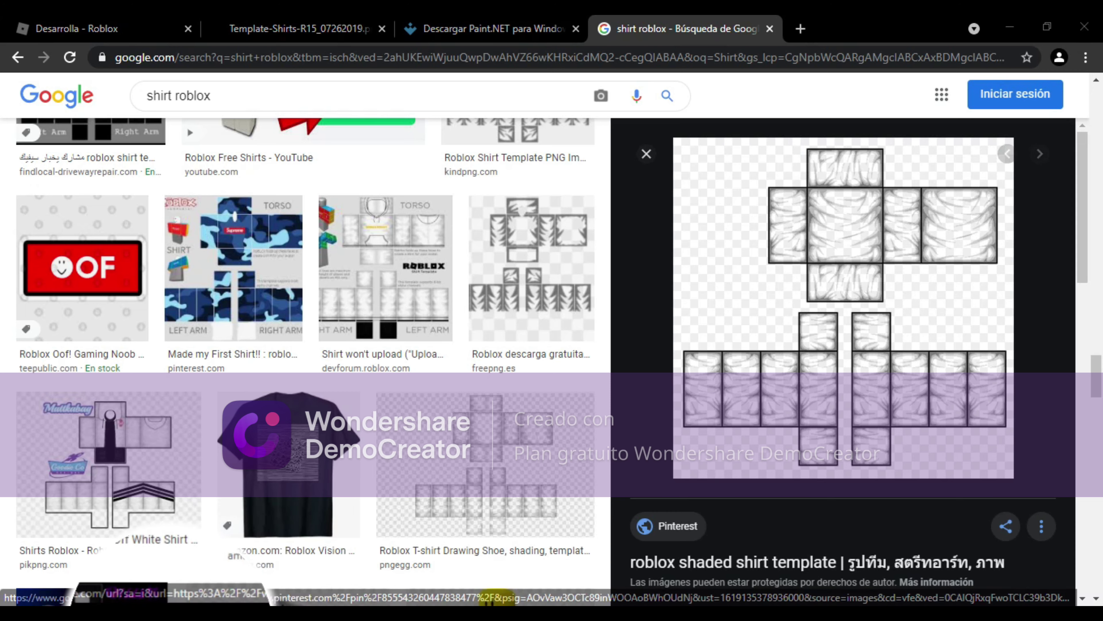
mouse_move(199, 599)
click(259, 523)
- Undo the first paste of the shaded template and add a new empty layer, Capa 2
scroll(656, 307, up, 6)
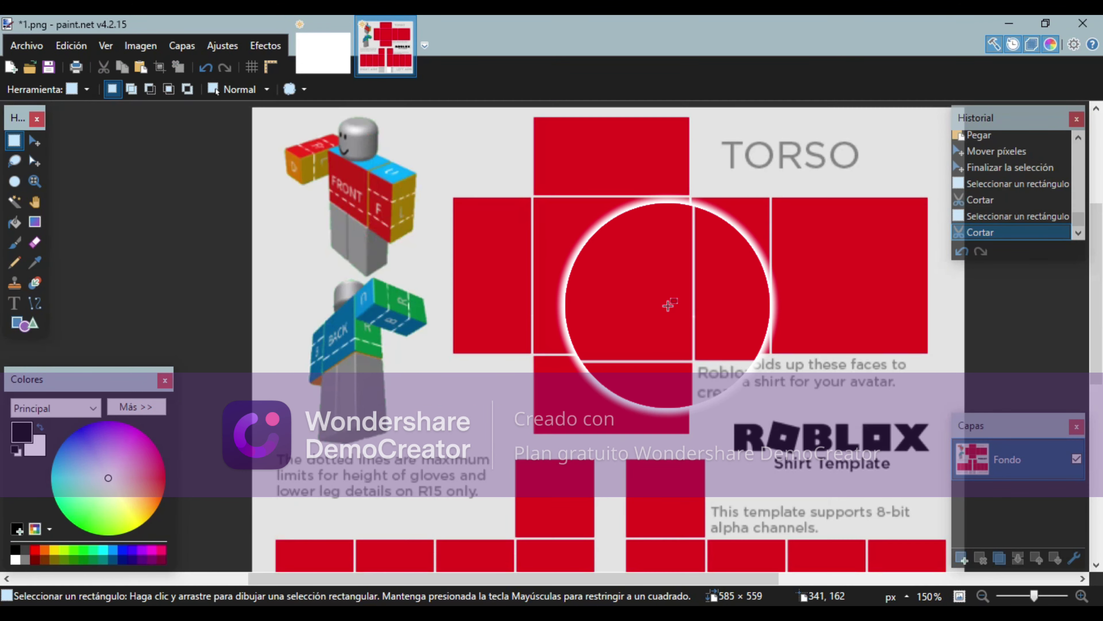
drag(1035, 595, 1030, 596)
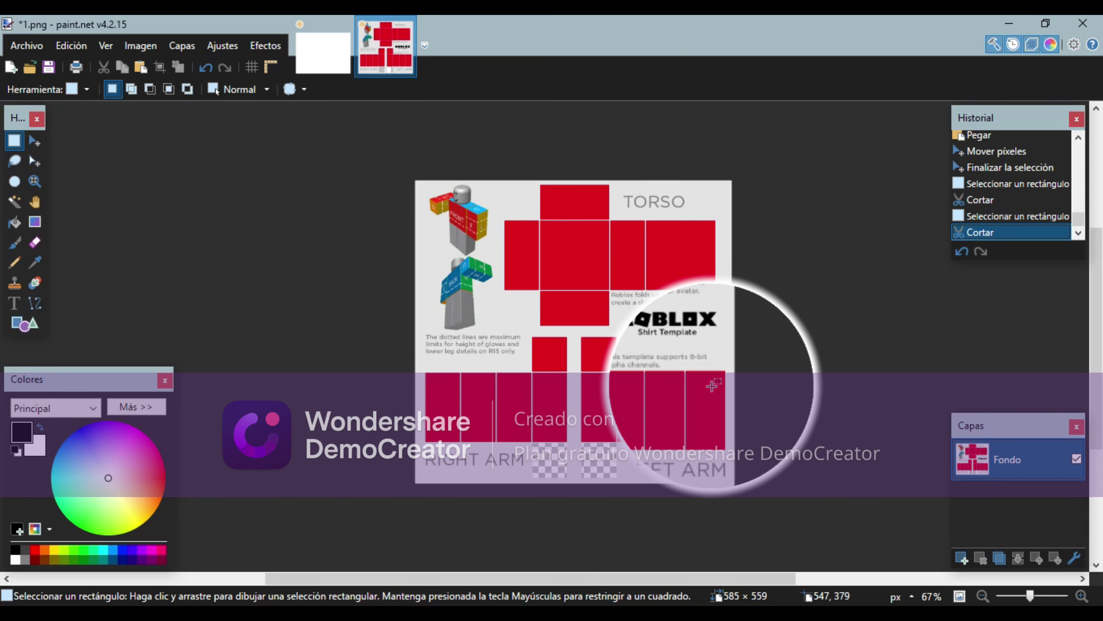
key(ctrl+v)
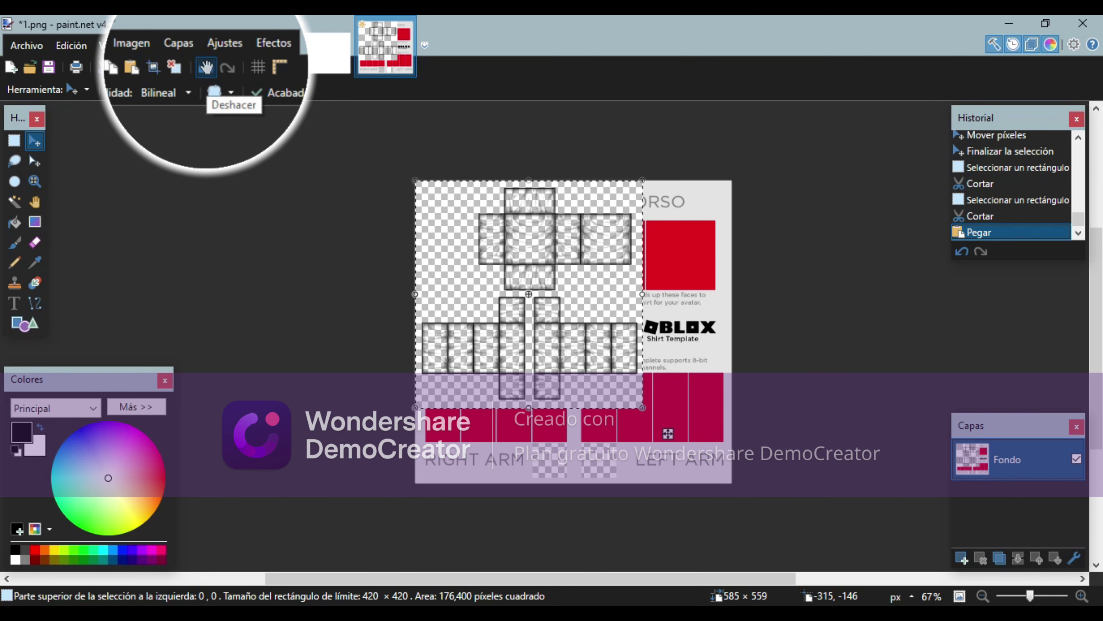
click(205, 67)
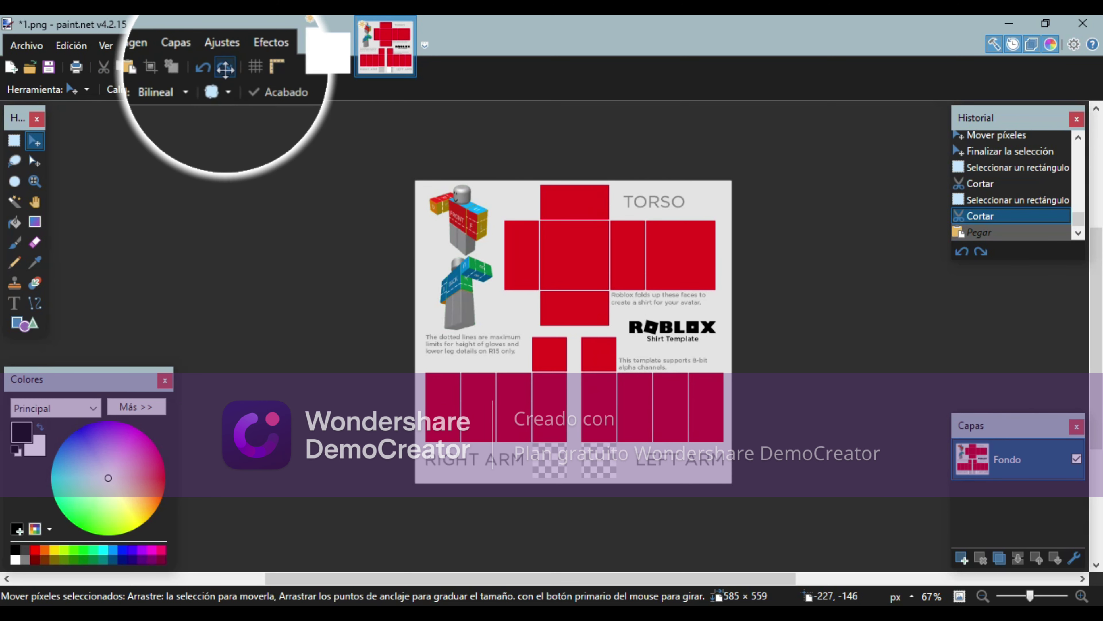
click(182, 46)
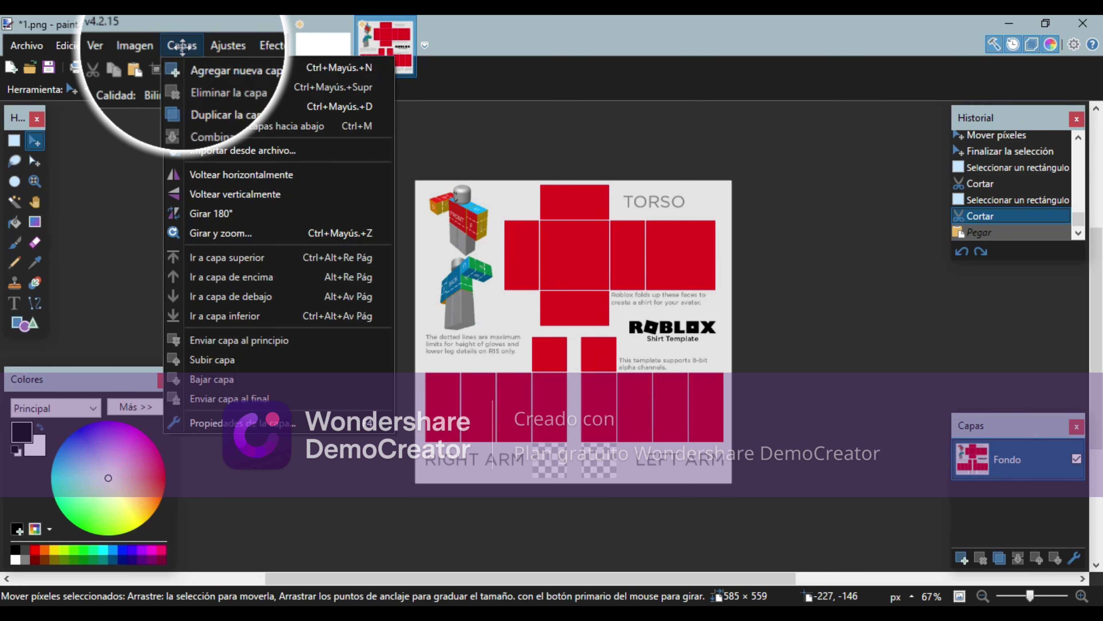
click(193, 67)
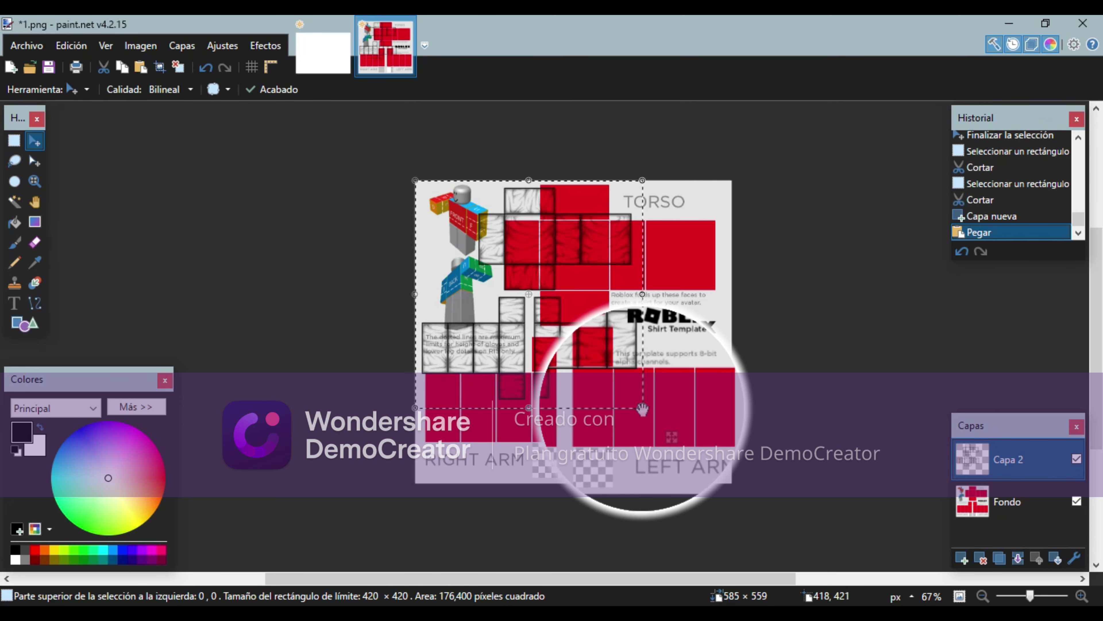
- Enlarge the shaded overlay and stretch its top and bottom edges onto the torso faces
drag(642, 409, 731, 490)
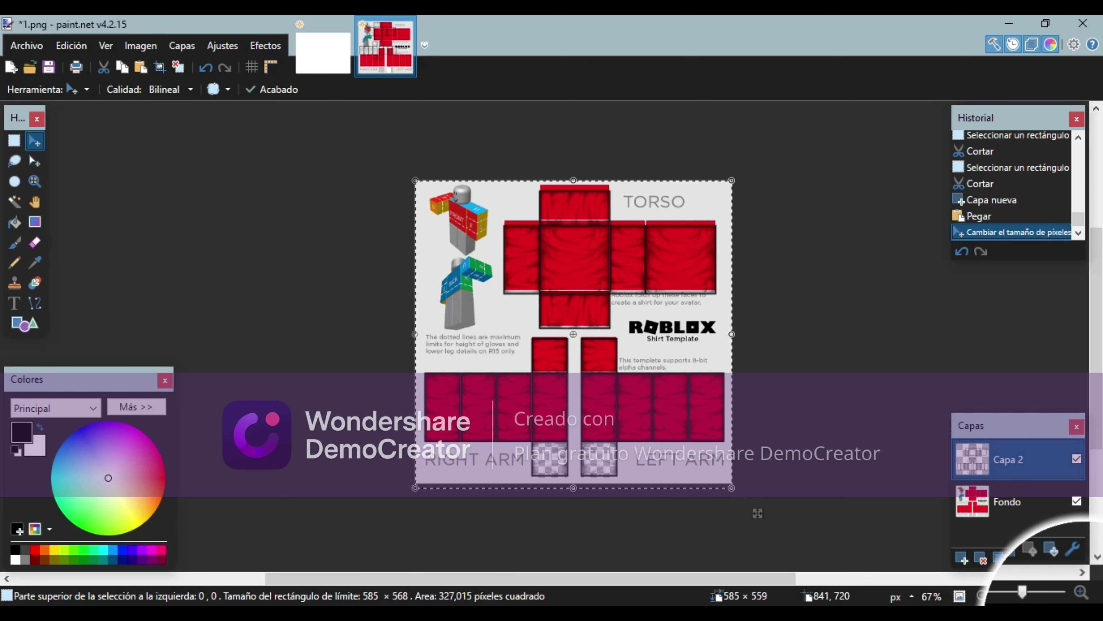
click(1048, 596)
click(1048, 596)
scroll(601, 387, up, 6)
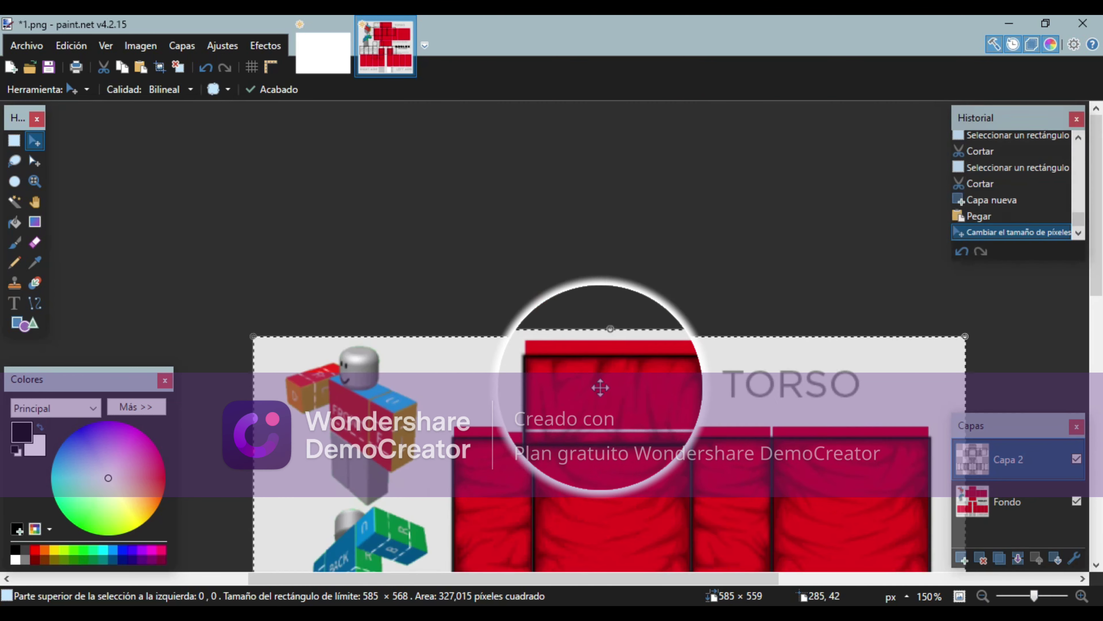
drag(610, 334, 610, 325)
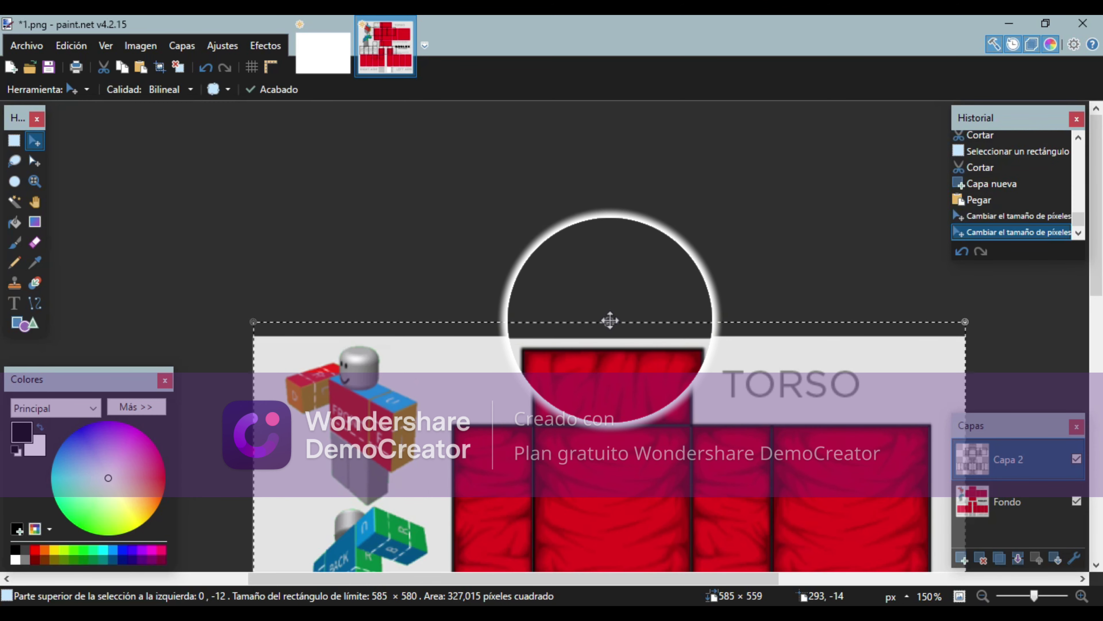
scroll(610, 321, down, 5)
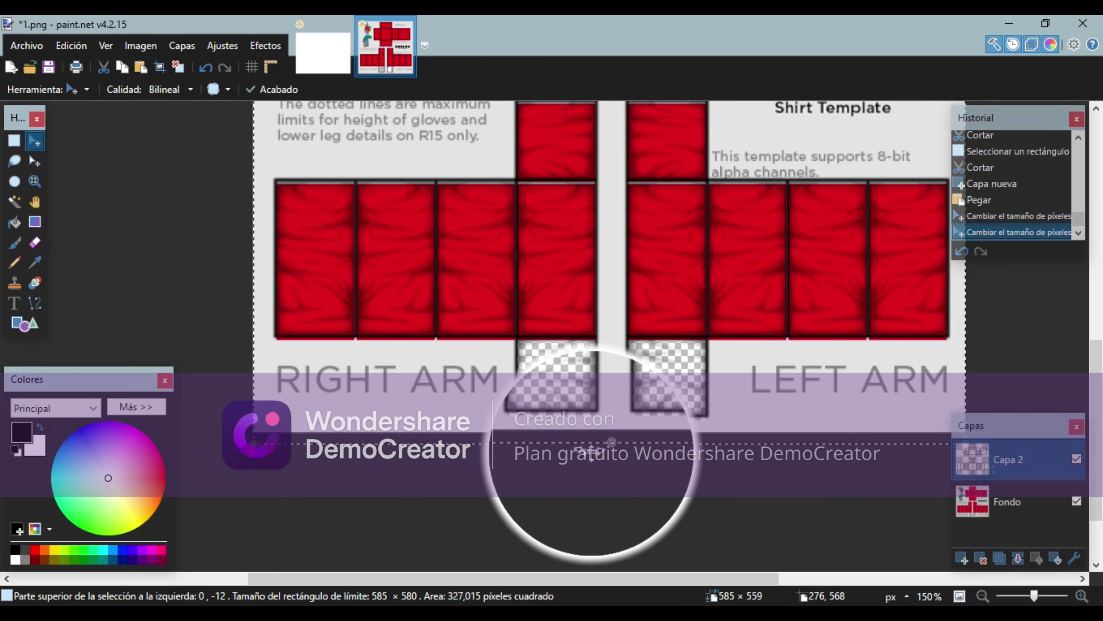
drag(610, 445, 609, 447)
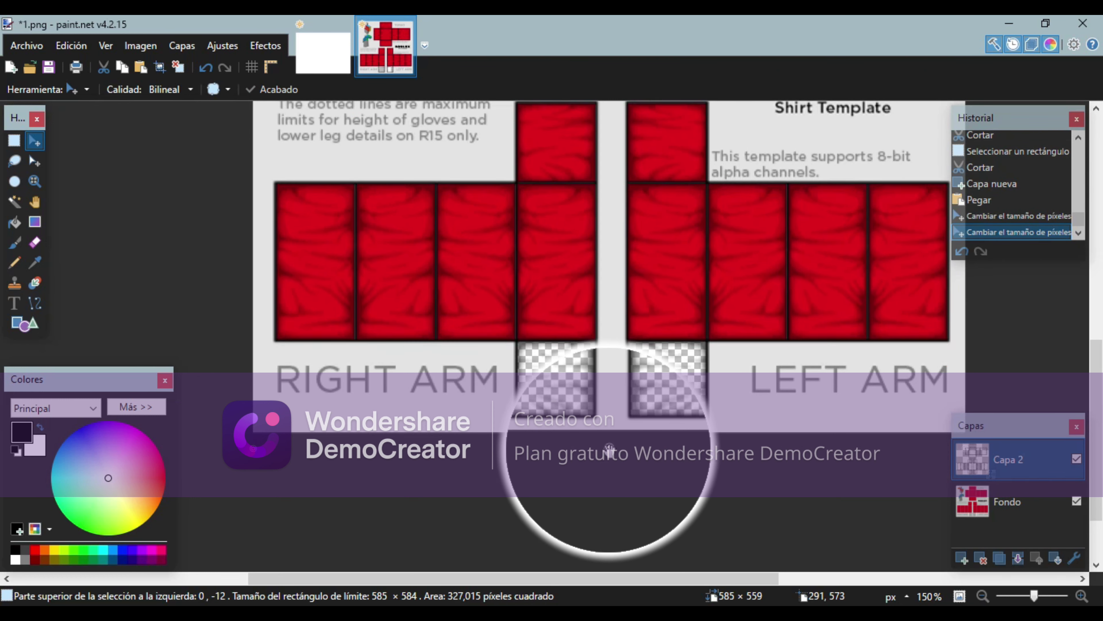
click(610, 449)
- Pull the overlay's right edge slightly left into alignment and return to 100% zoom
scroll(879, 424, up, 5)
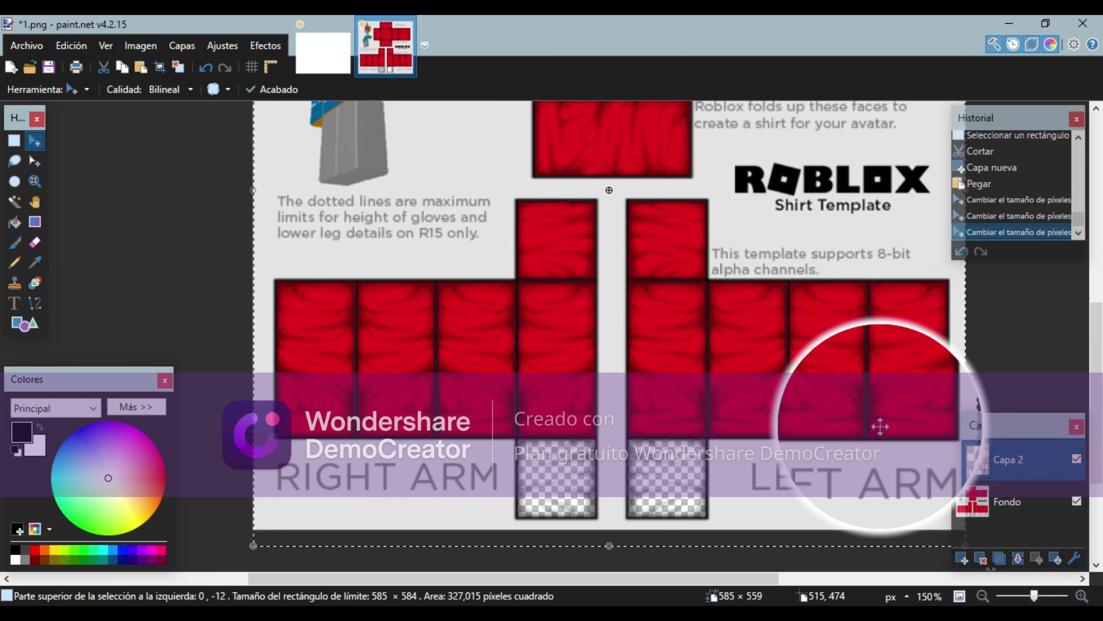
scroll(880, 426, up, 3)
scroll(880, 427, down, 6)
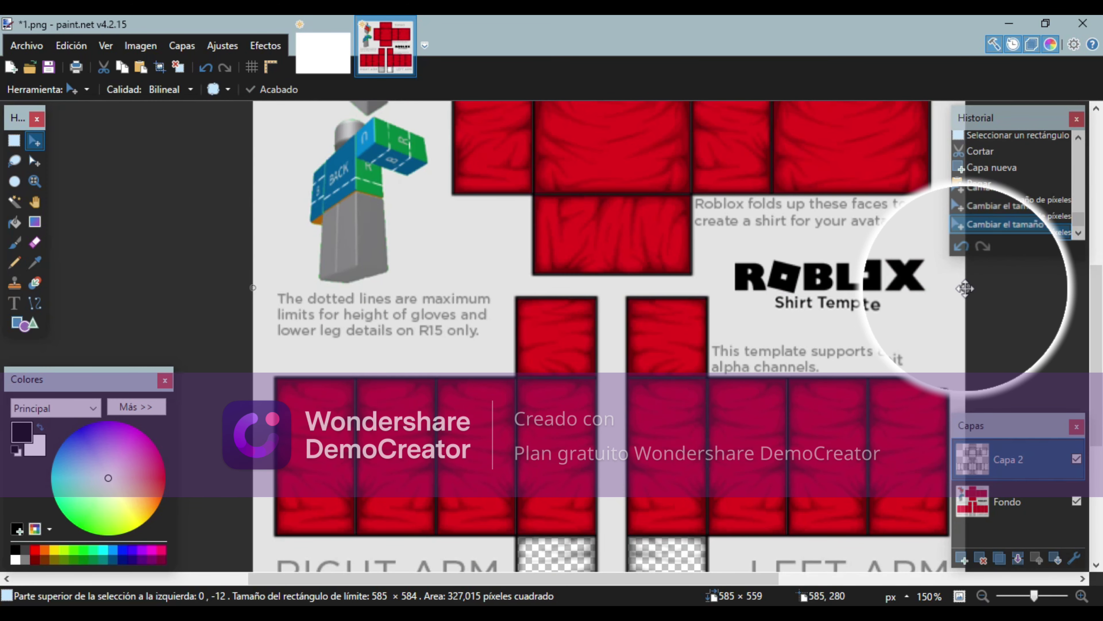
drag(964, 289, 965, 290)
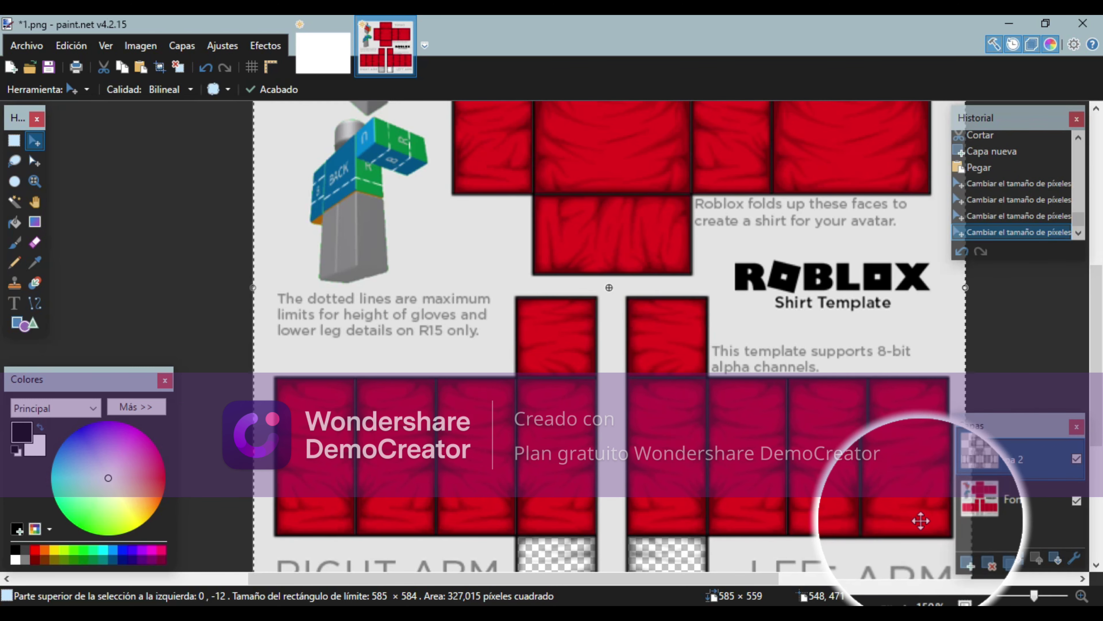
scroll(920, 517, down, 8)
click(1028, 595)
scroll(739, 365, up, 3)
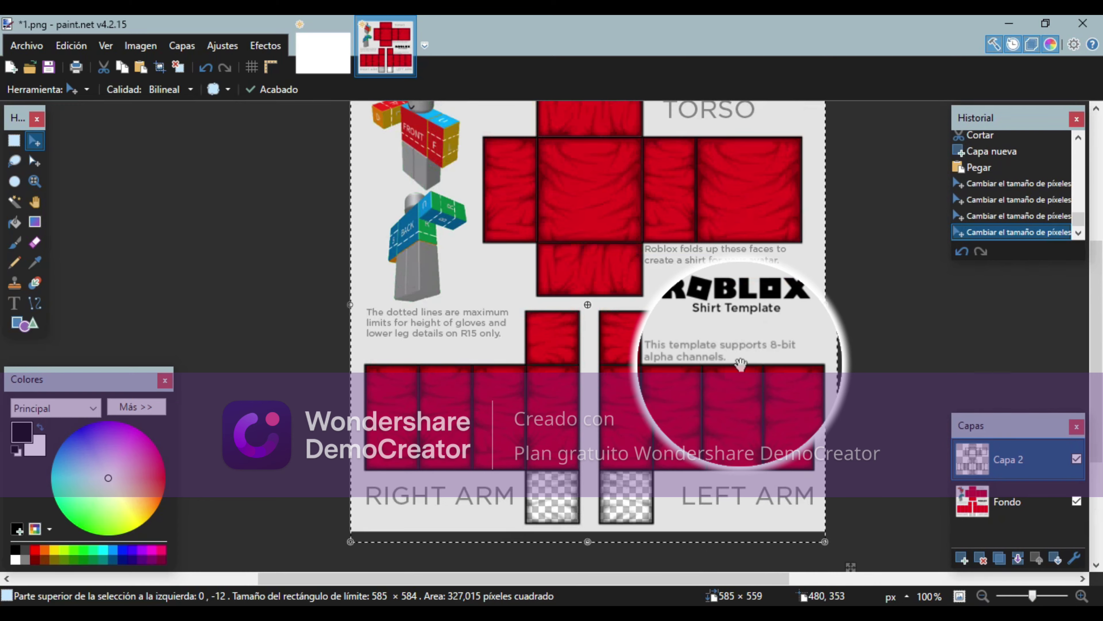
- Search Google Images for 'Adidas png'
click(109, 620)
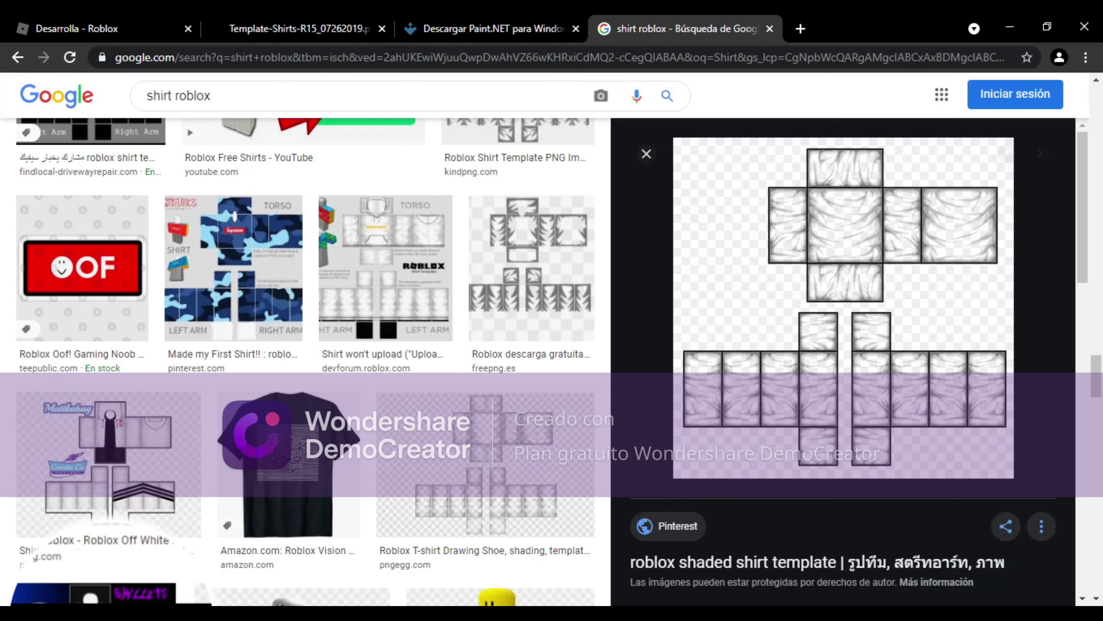
scroll(365, 401, up, 2)
scroll(367, 408, down, 15)
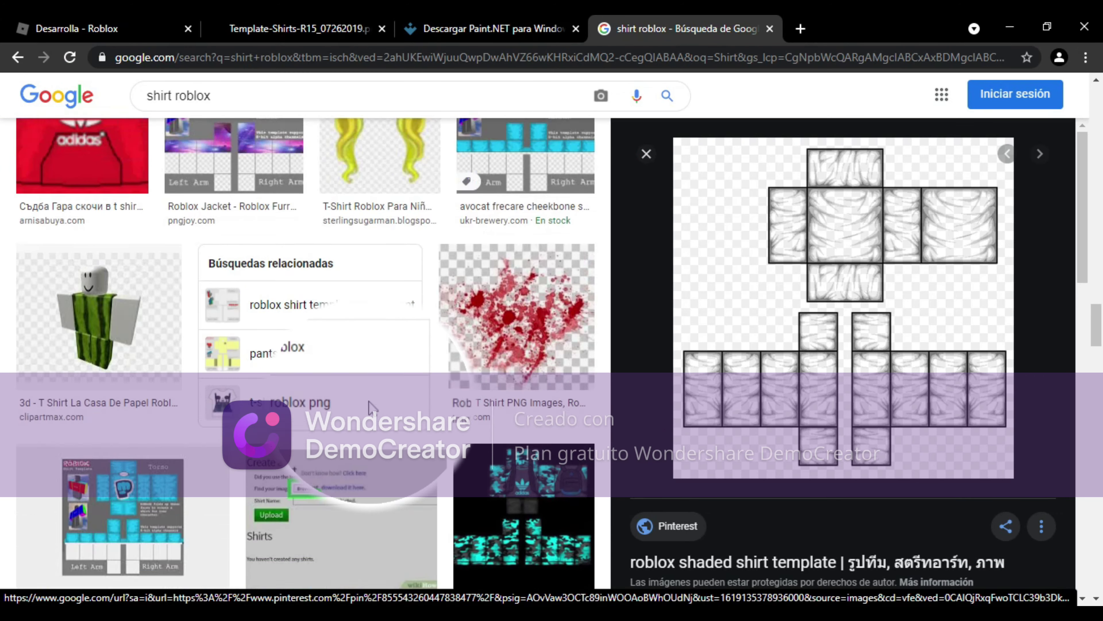
scroll(376, 404, up, 10)
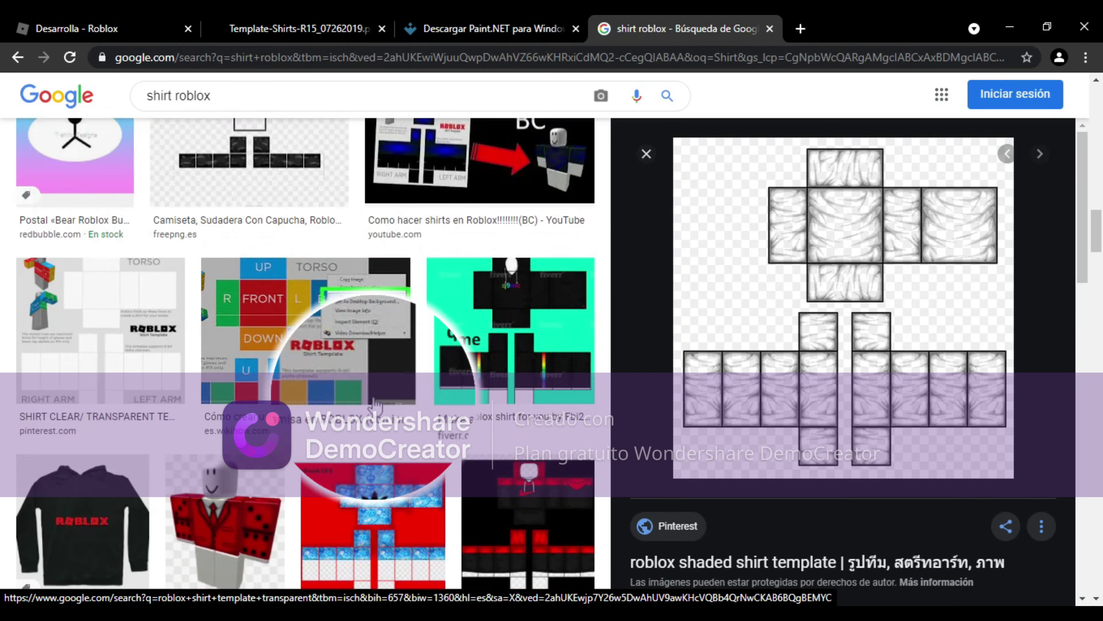
scroll(376, 406, up, 10)
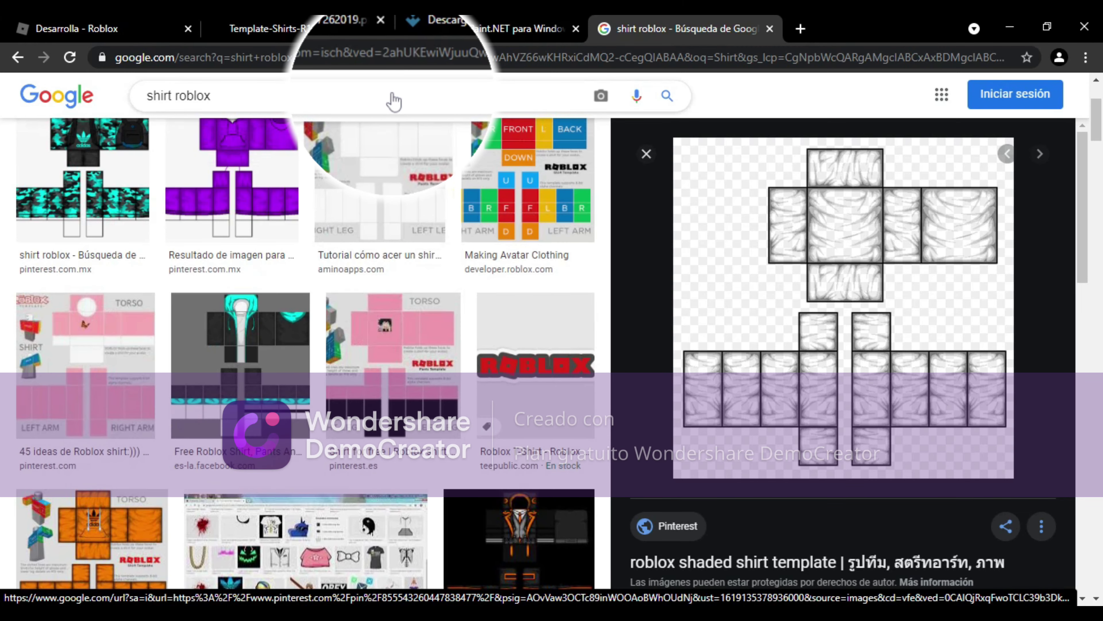
click(393, 101)
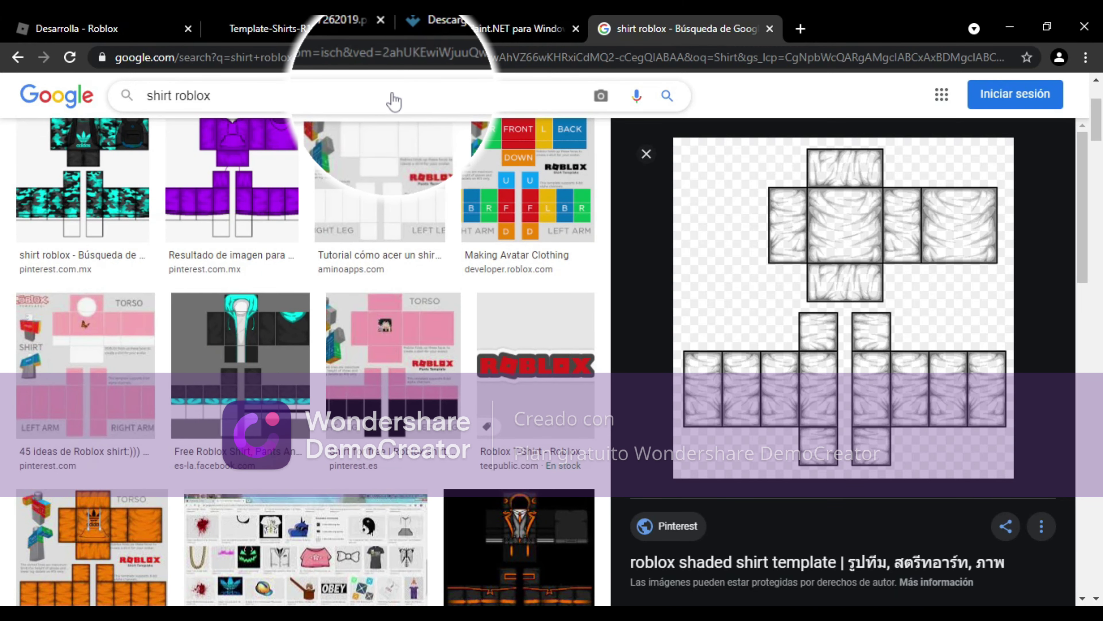
key(BackSpace)
key(BackSpace)
key(BackSpace)
key(BackSpace)
key(BackSpace)
key(BackSpace)
key(BackSpace)
text(Adidas png)
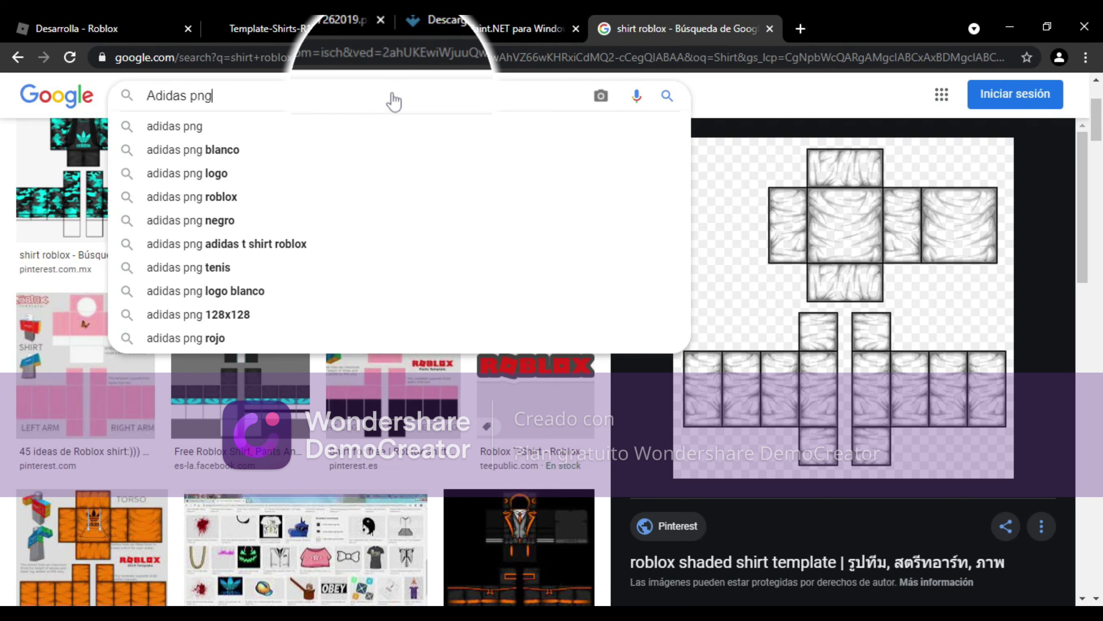
key(Return)
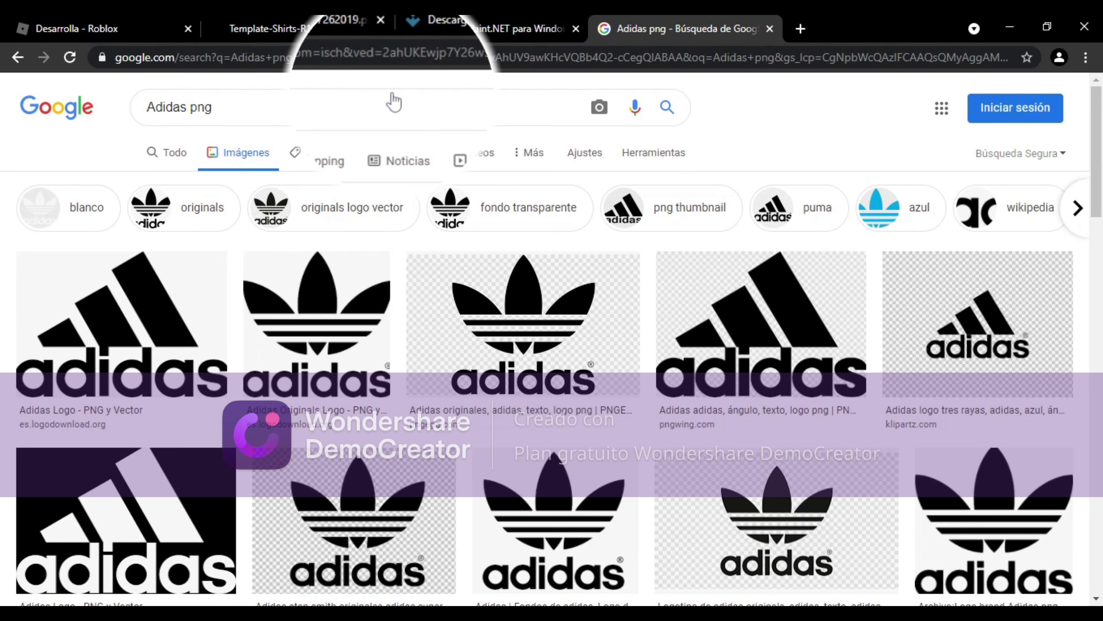
- Copy the first Adidas logo result and return to the shirt template in paint.net
click(146, 301)
right_click(727, 352)
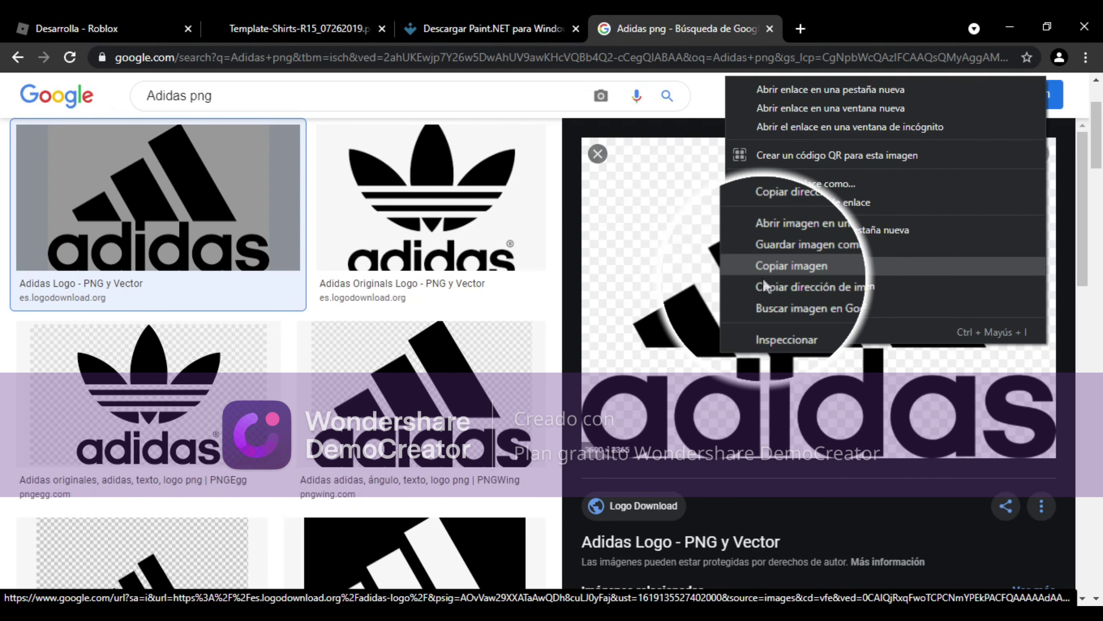
click(782, 266)
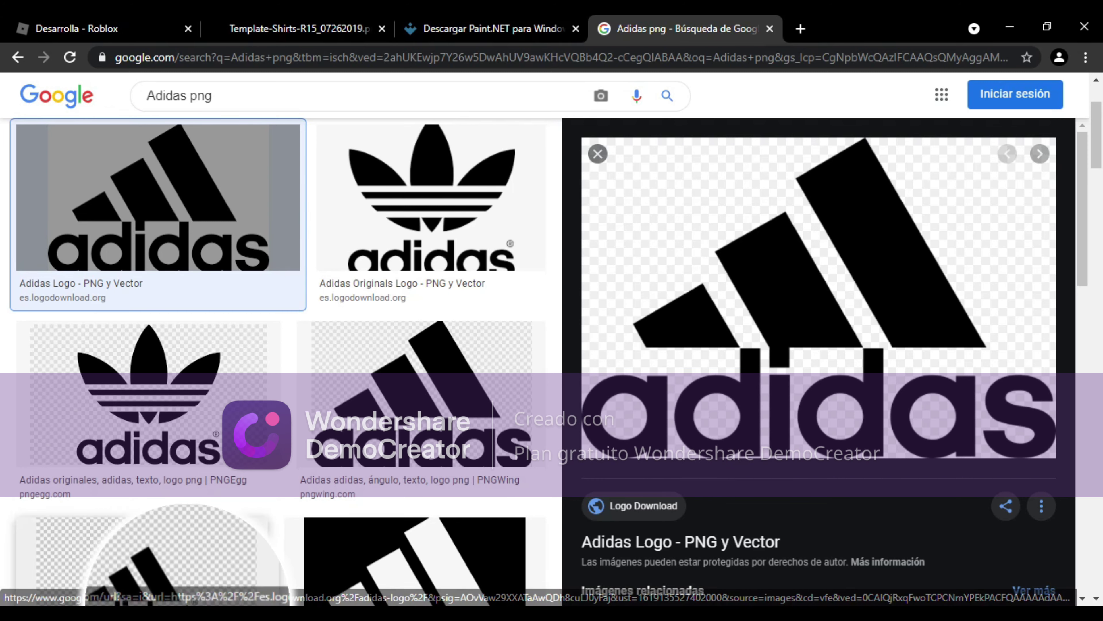
mouse_move(182, 611)
click(182, 535)
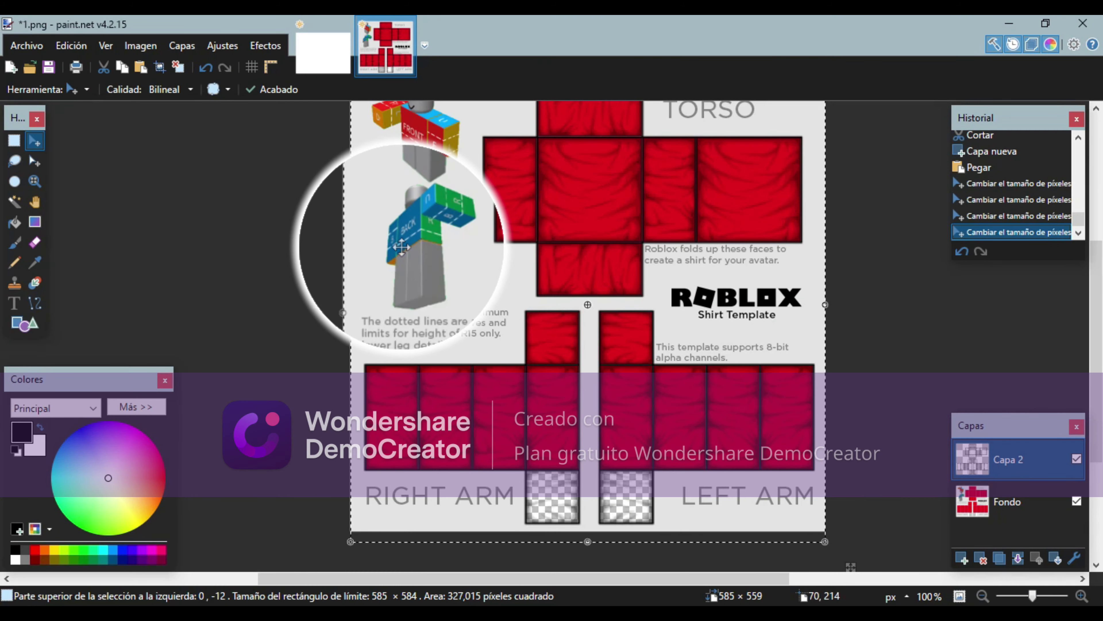
- Undo the oversized Adidas paste and paste it again onto new layer Capa 3, keeping canvas size
scroll(401, 247, up, 2)
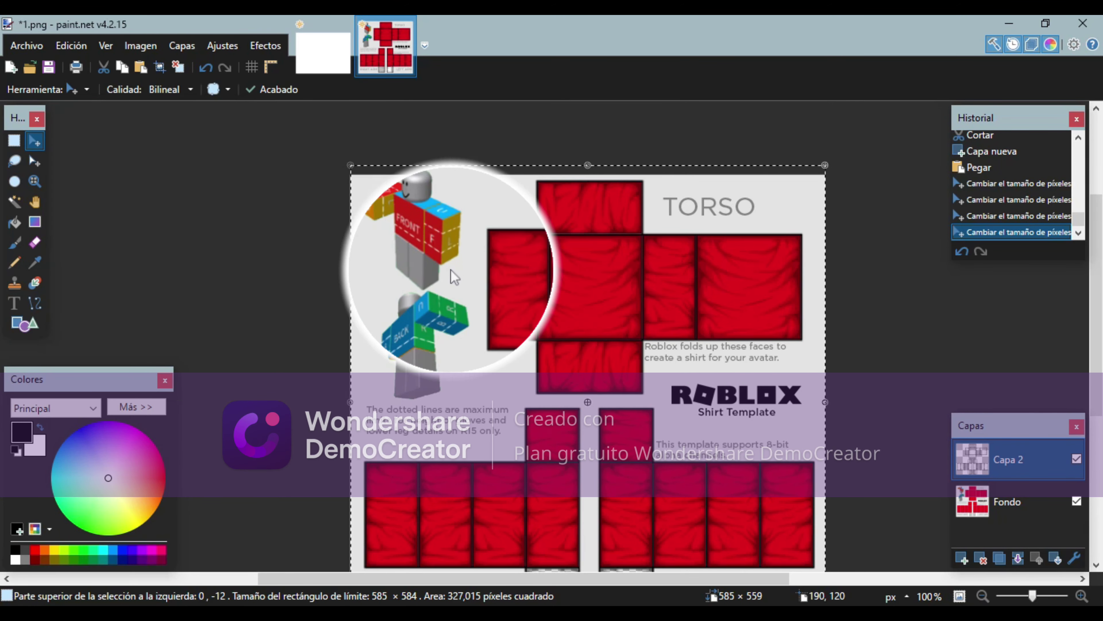
key(ctrl+v)
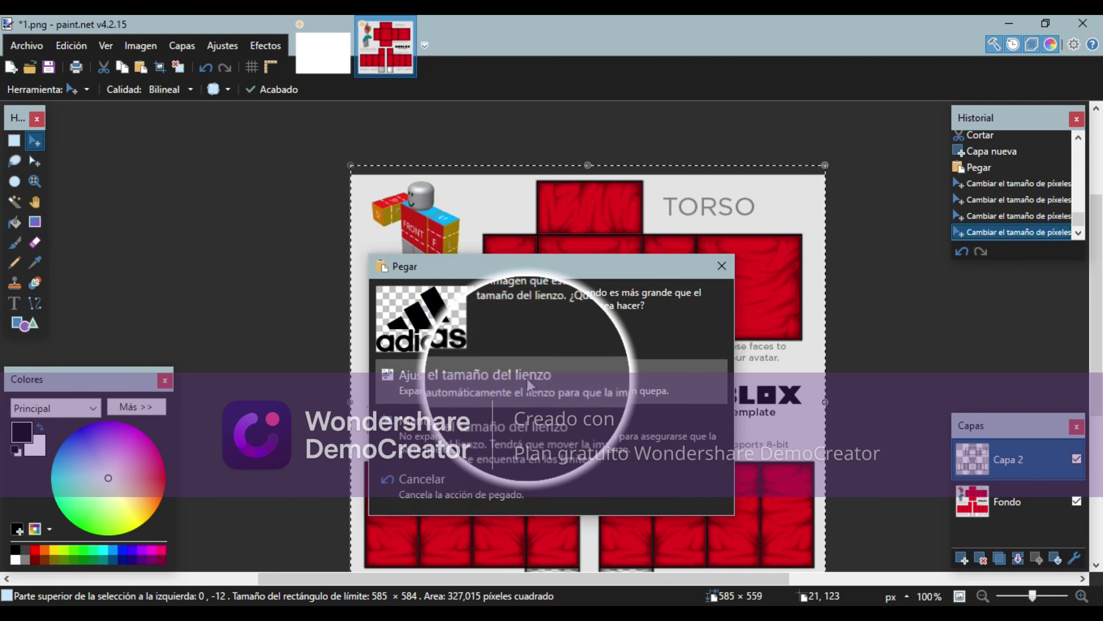
click(526, 435)
scroll(764, 482, down, 2)
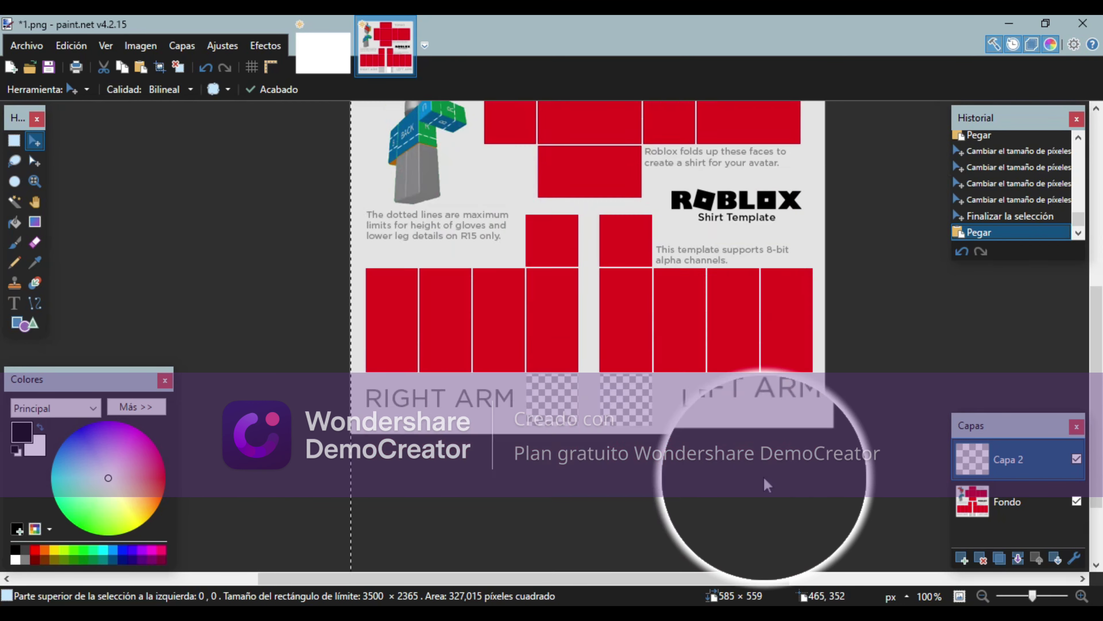
mouse_move(1029, 598)
mouse_down()
mouse_move(1020, 606)
mouse_move(1033, 598)
mouse_up()
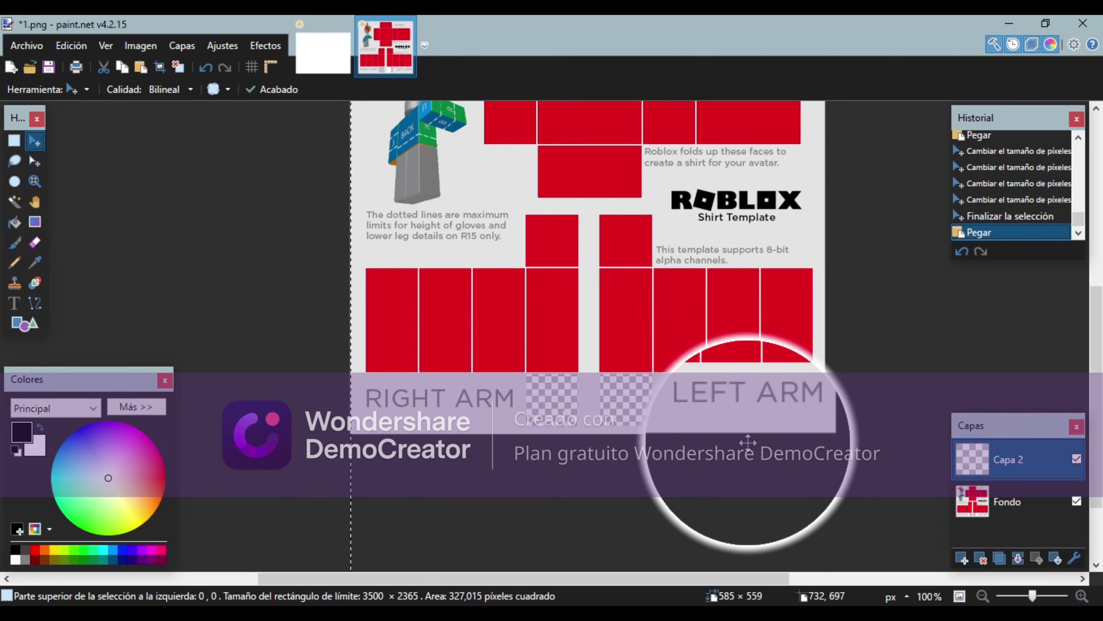
scroll(617, 335, up, 2)
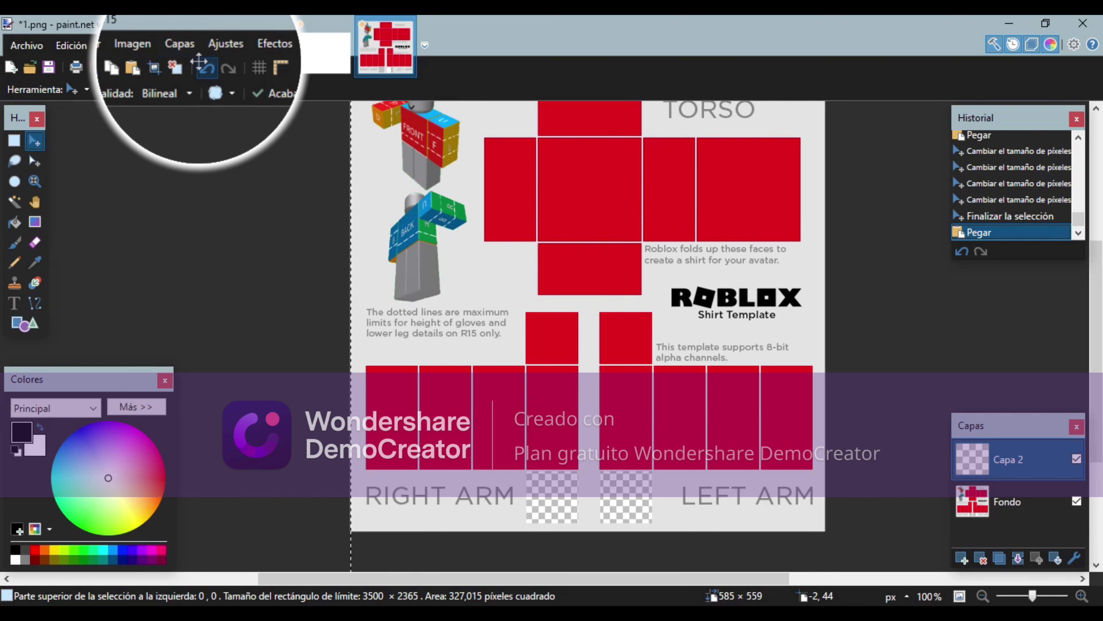
key(ctrl+z)
click(187, 47)
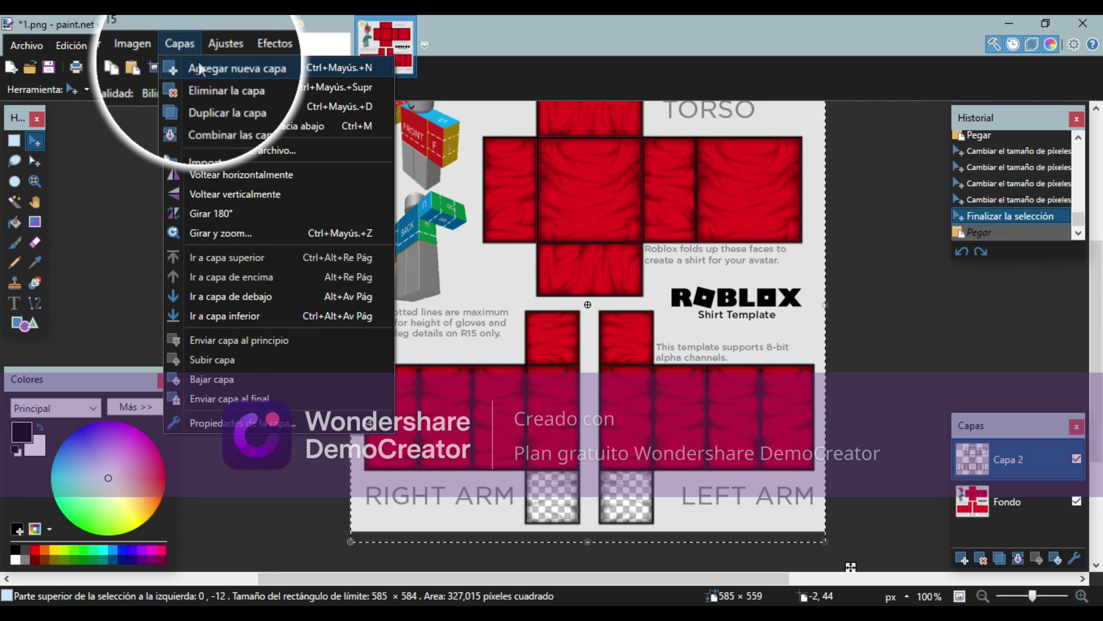
click(204, 71)
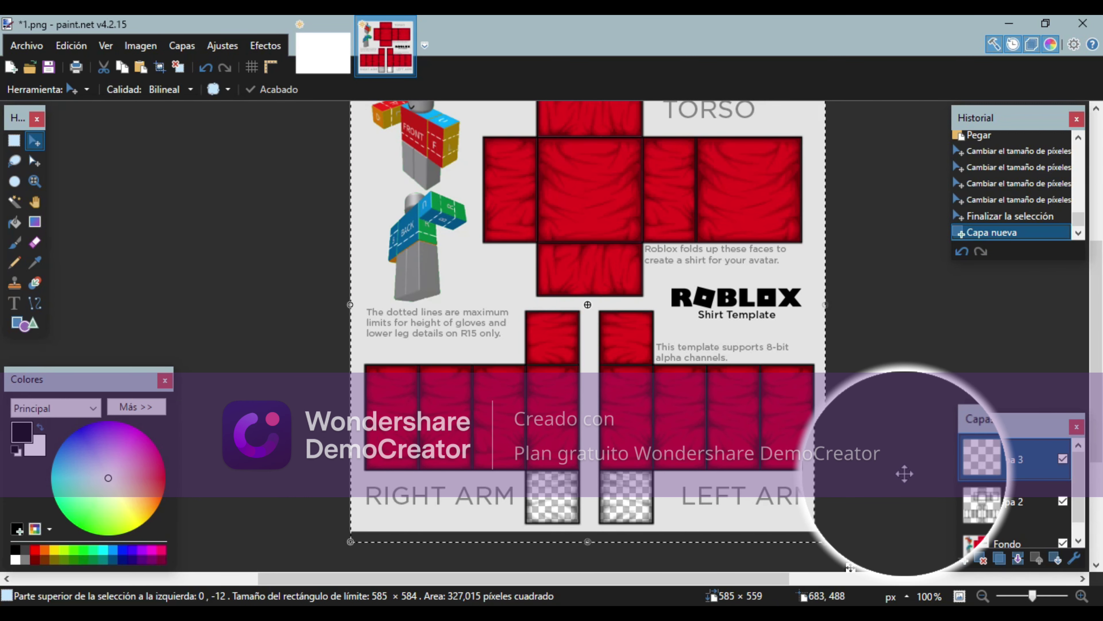
key(ctrl+v)
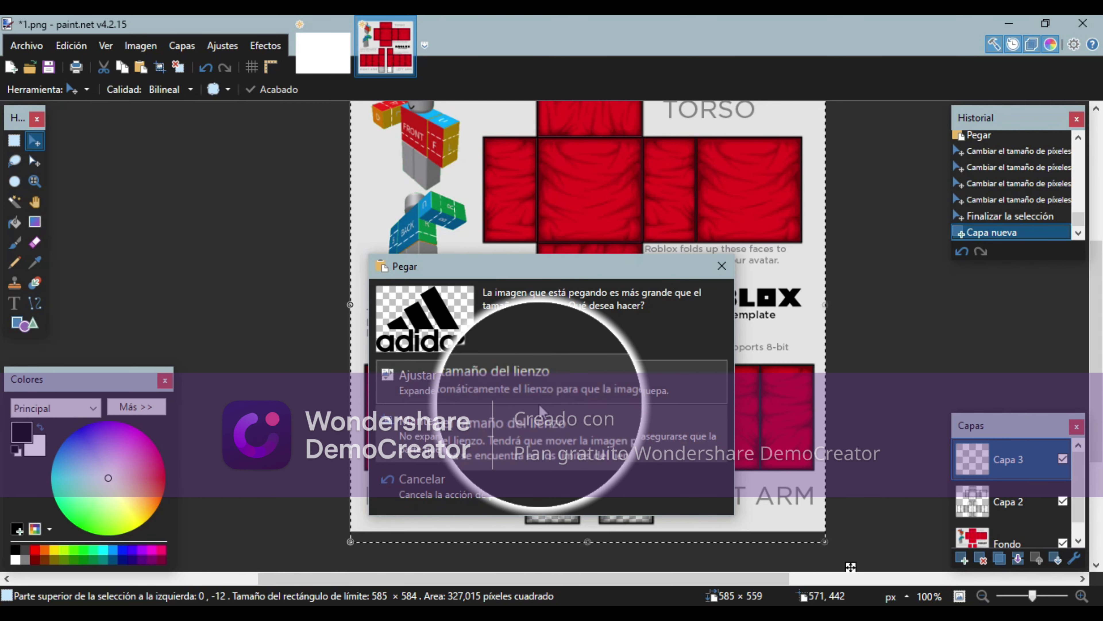
click(619, 420)
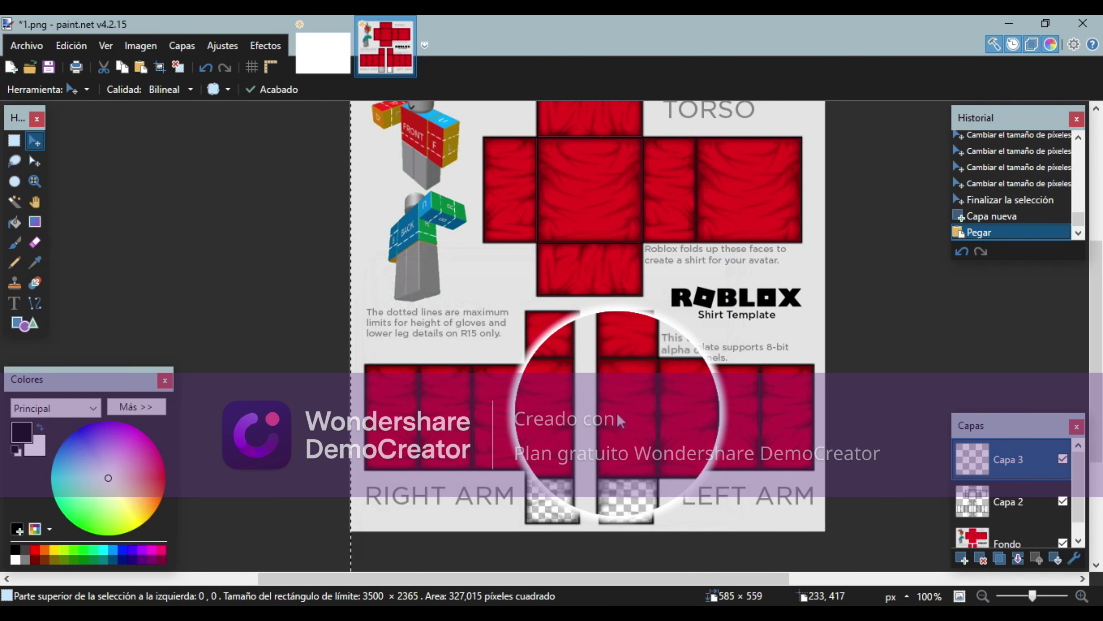
- Shrink the Adidas logo from 452 x 241 down to chest size and place it on the upper chest
click(1030, 596)
drag(1030, 597, 1015, 596)
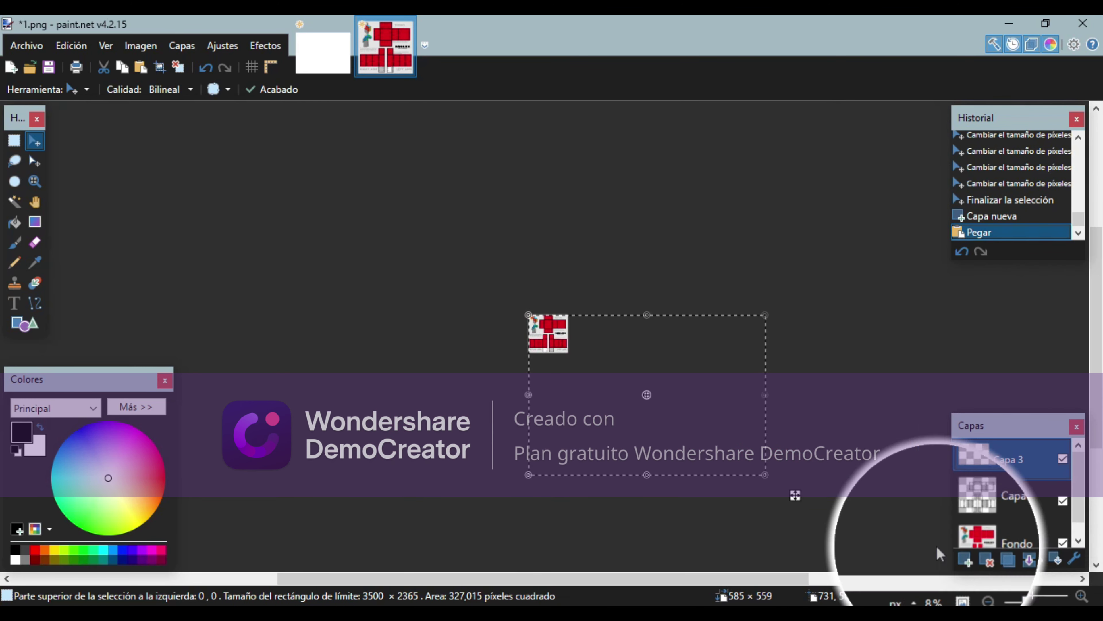
drag(765, 476, 561, 331)
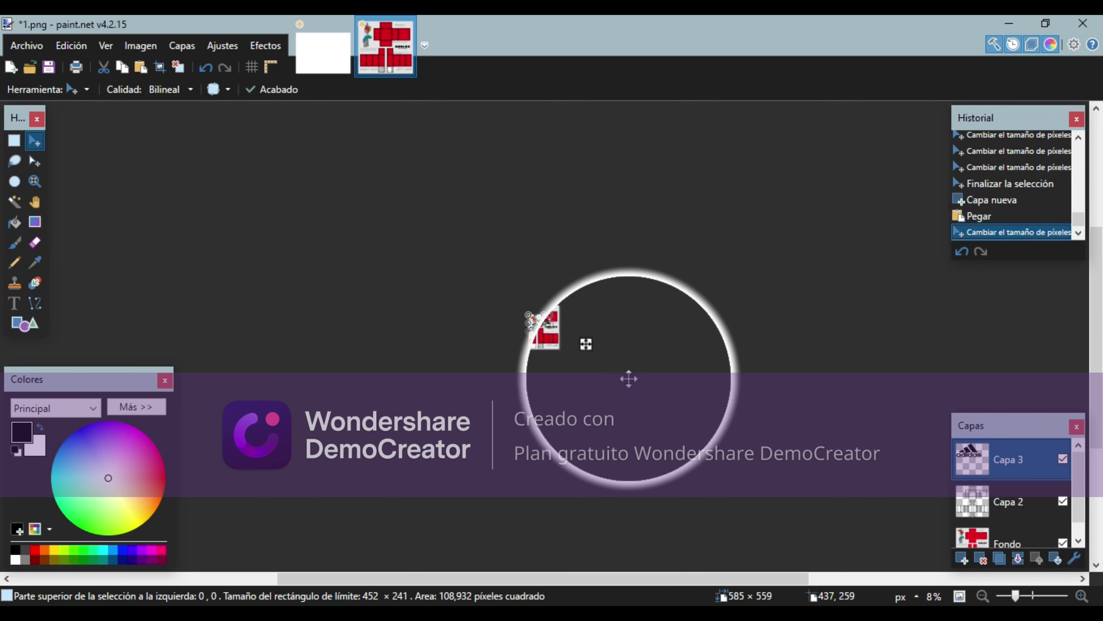
click(1041, 598)
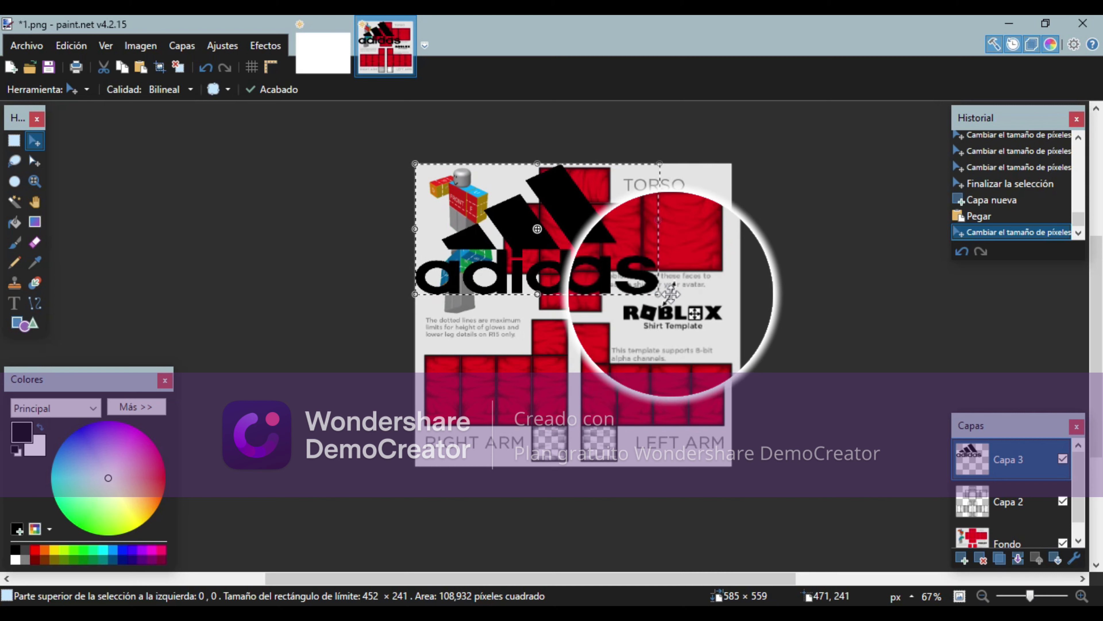
drag(655, 297, 627, 268)
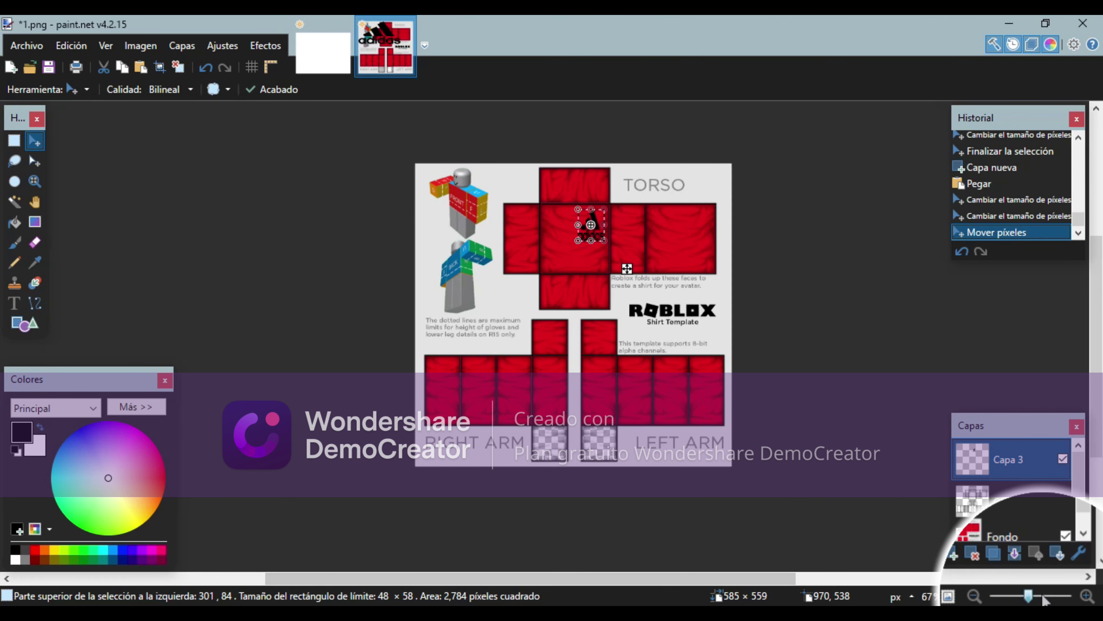
click(1043, 596)
click(1043, 595)
scroll(862, 443, up, 3)
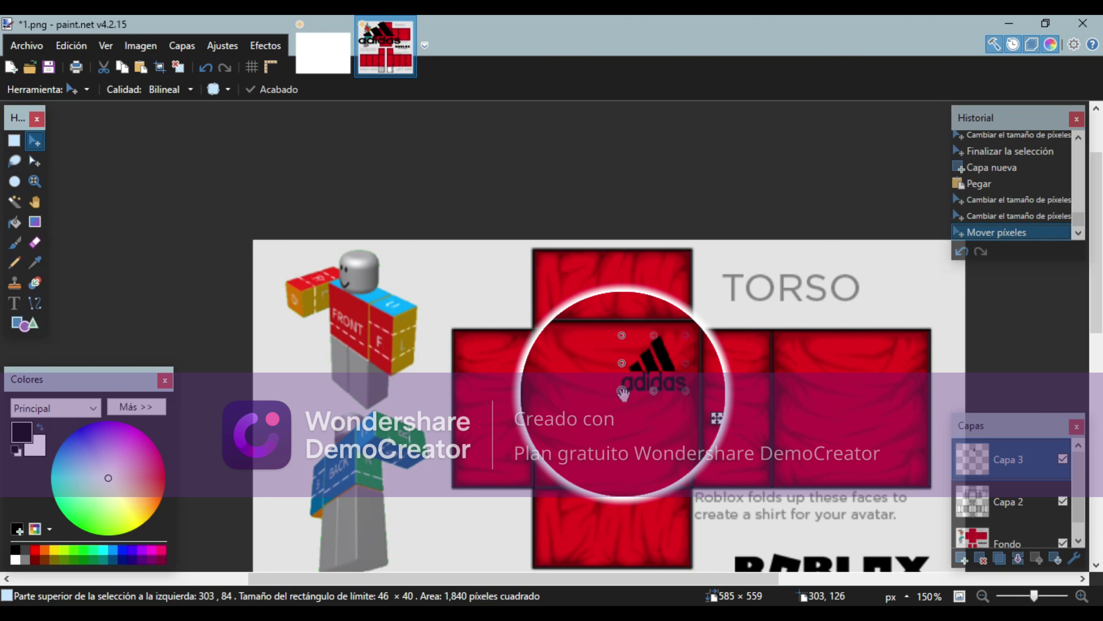
drag(624, 393, 705, 418)
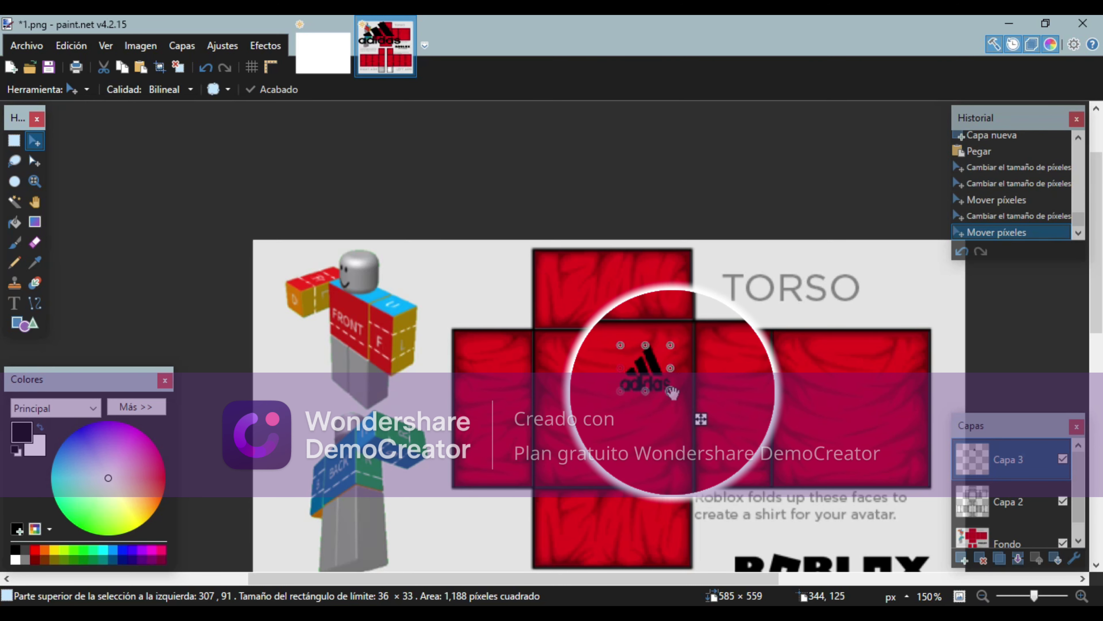
drag(672, 389, 668, 384)
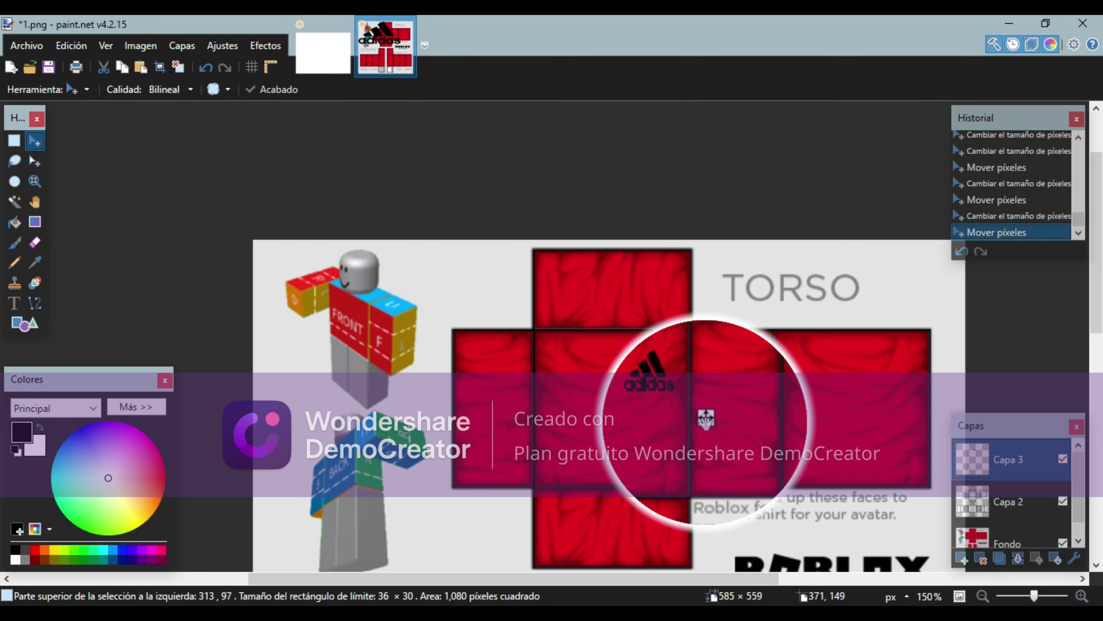
drag(705, 421, 705, 421)
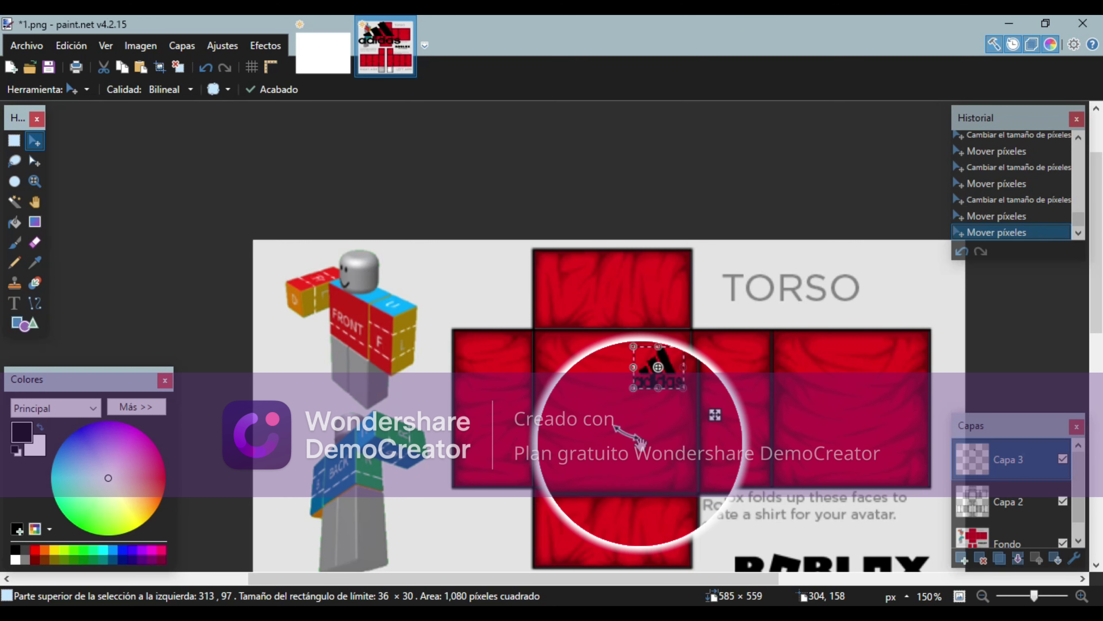
click(105, 618)
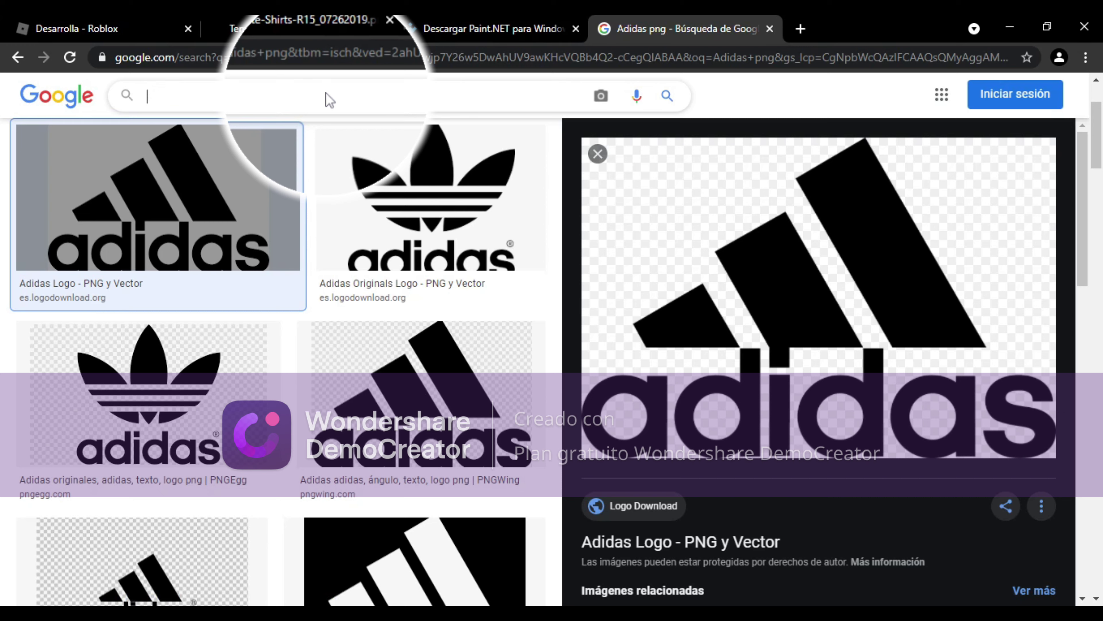
- Search Google Images for 'barcelona png'
text(Barcelona)
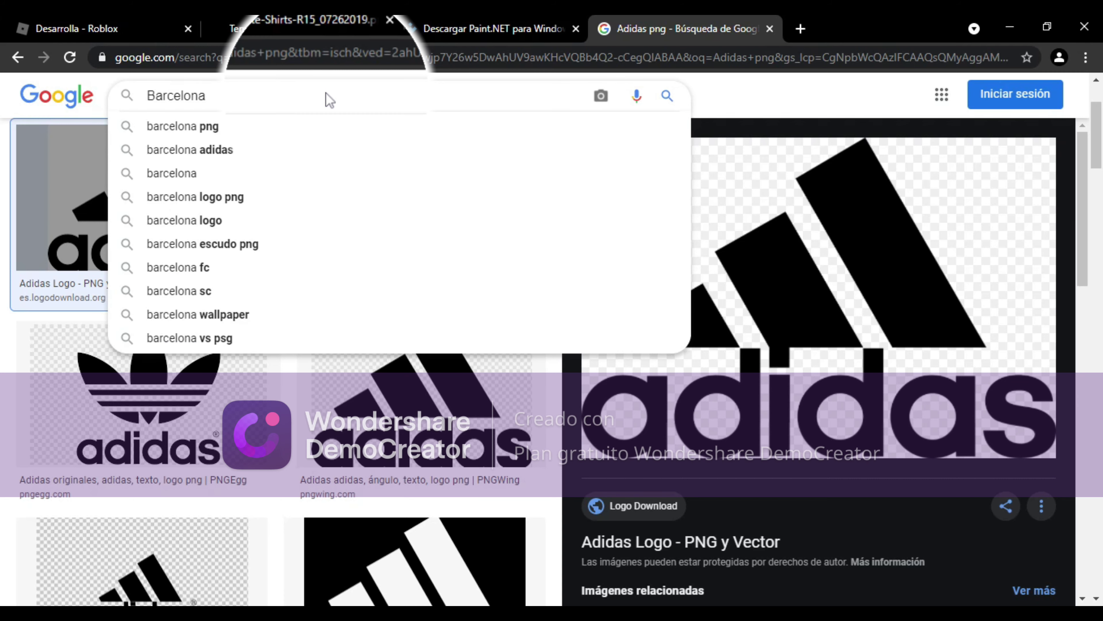
key(Down)
key(Return)
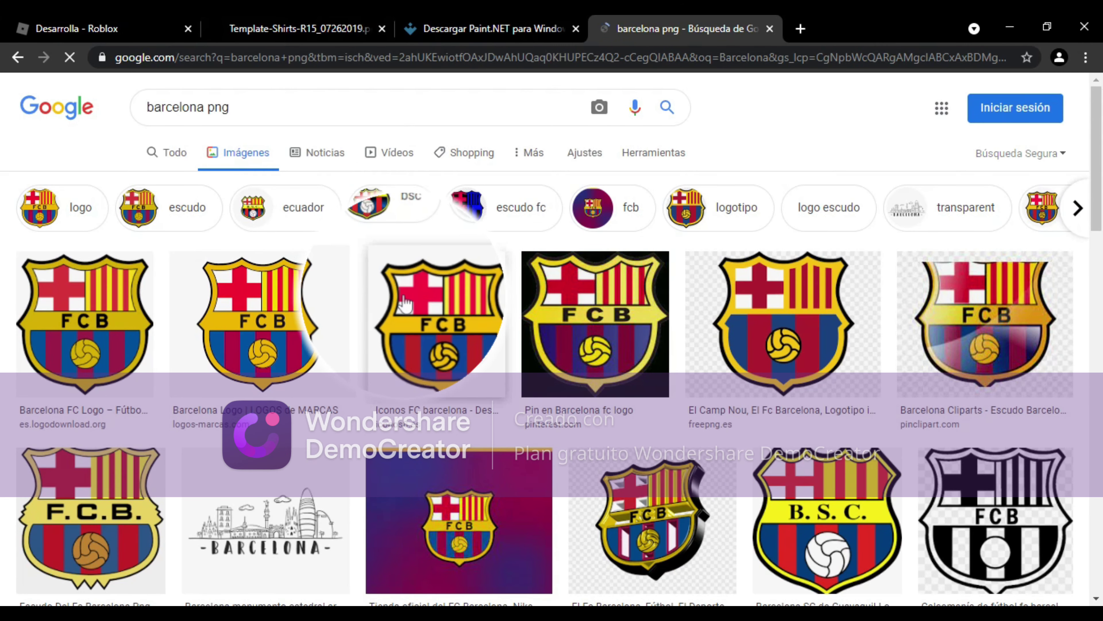
- Copy the first FC Barcelona crest result and return to paint.net
click(143, 331)
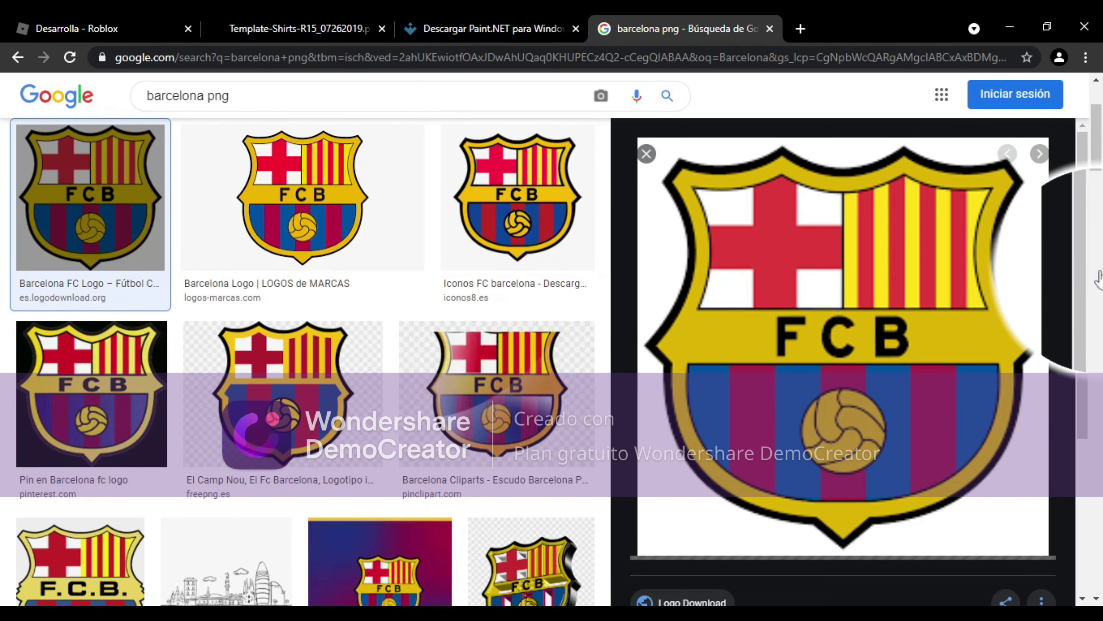
right_click(774, 299)
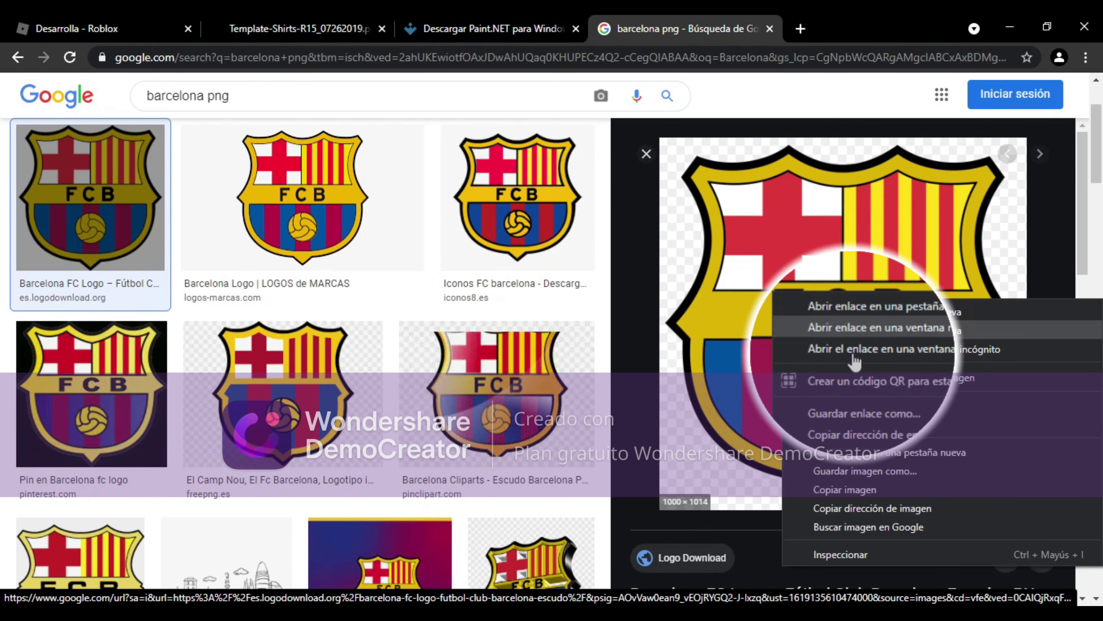
click(845, 490)
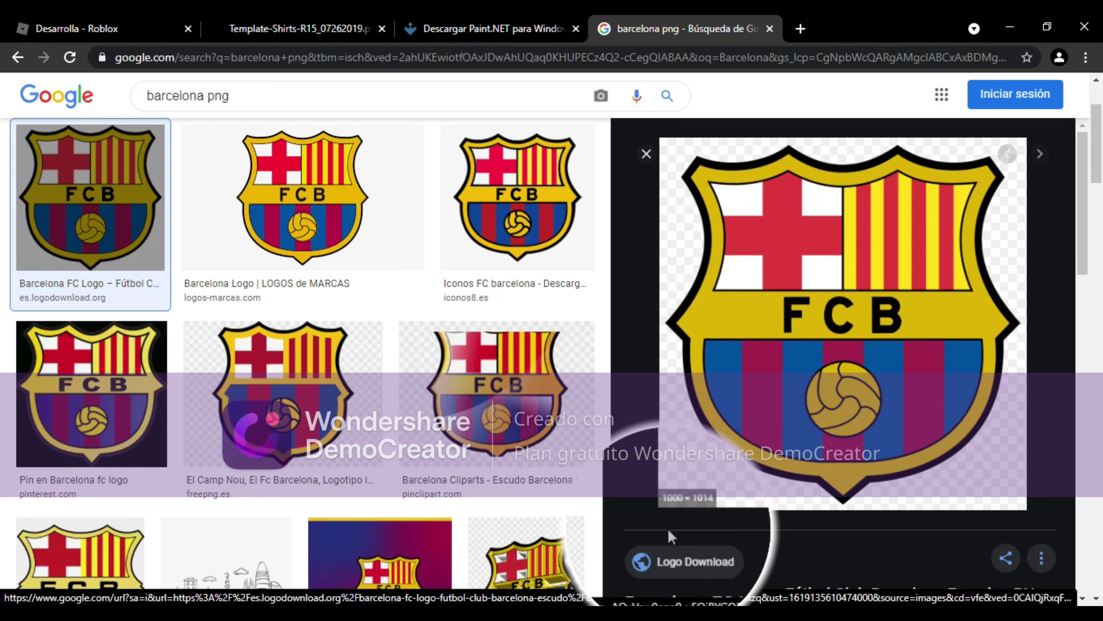
mouse_move(185, 619)
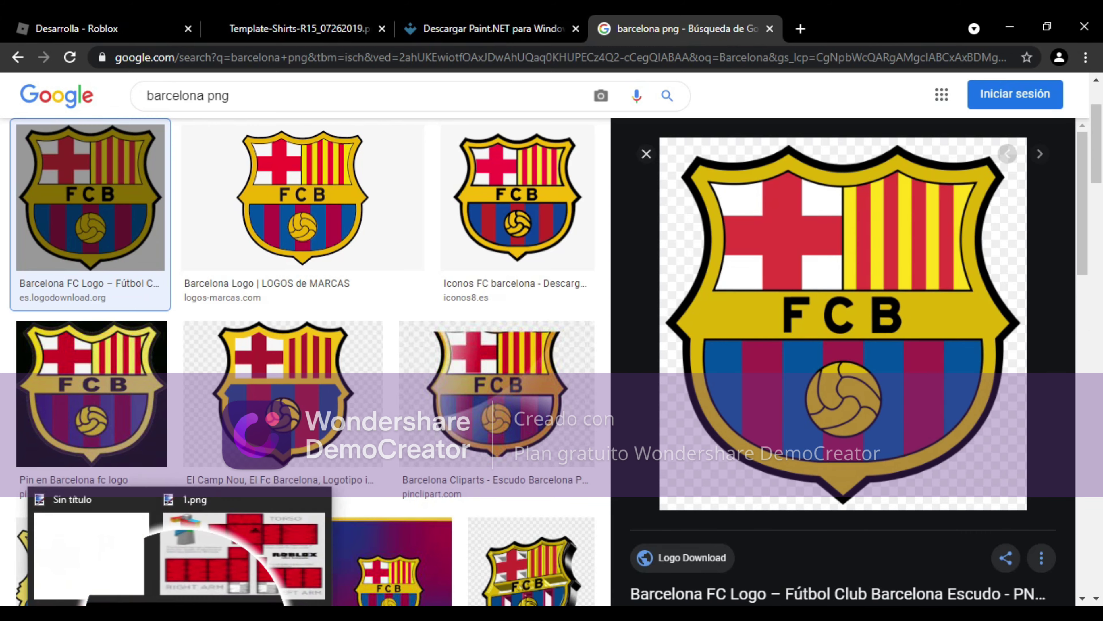
click(247, 521)
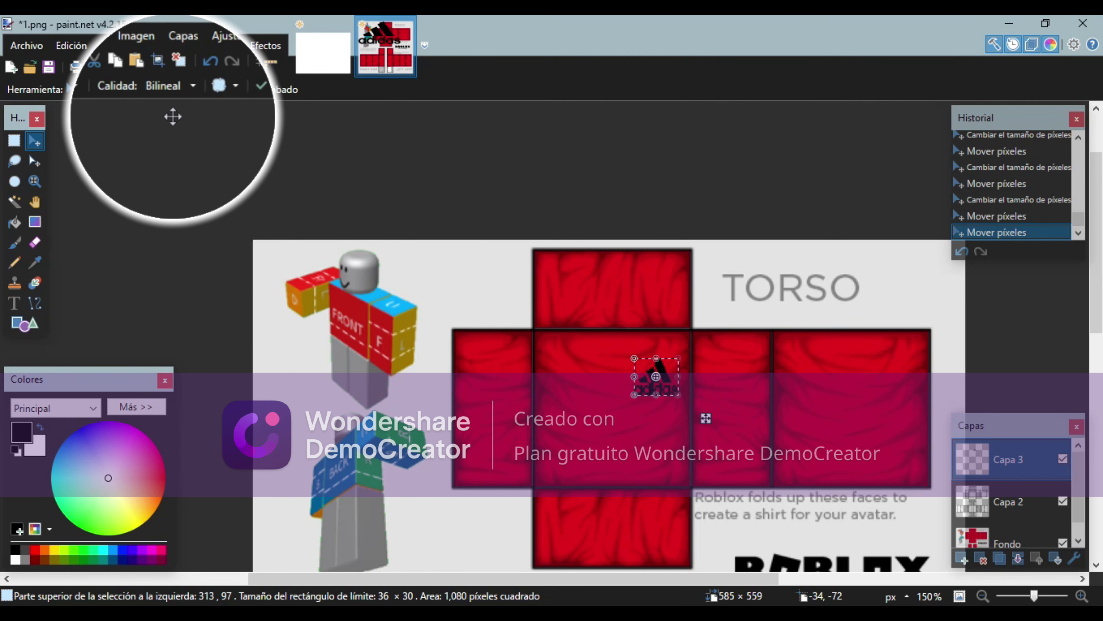
- Paste the Barcelona crest onto new layer Capa 4, keeping canvas size, and shrink it
click(182, 46)
click(211, 72)
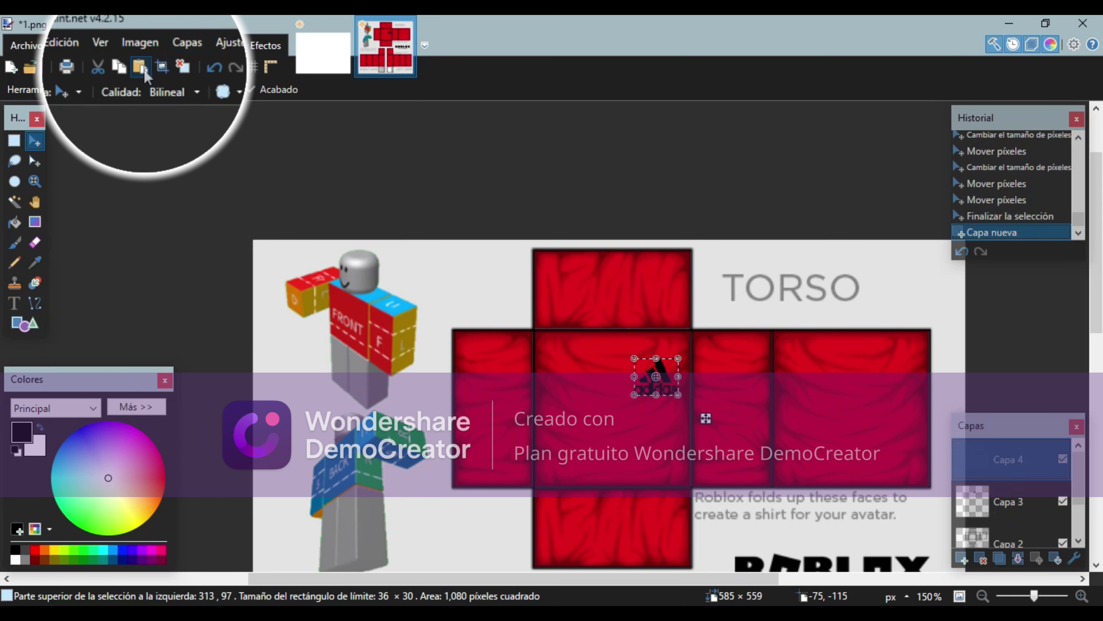
click(140, 67)
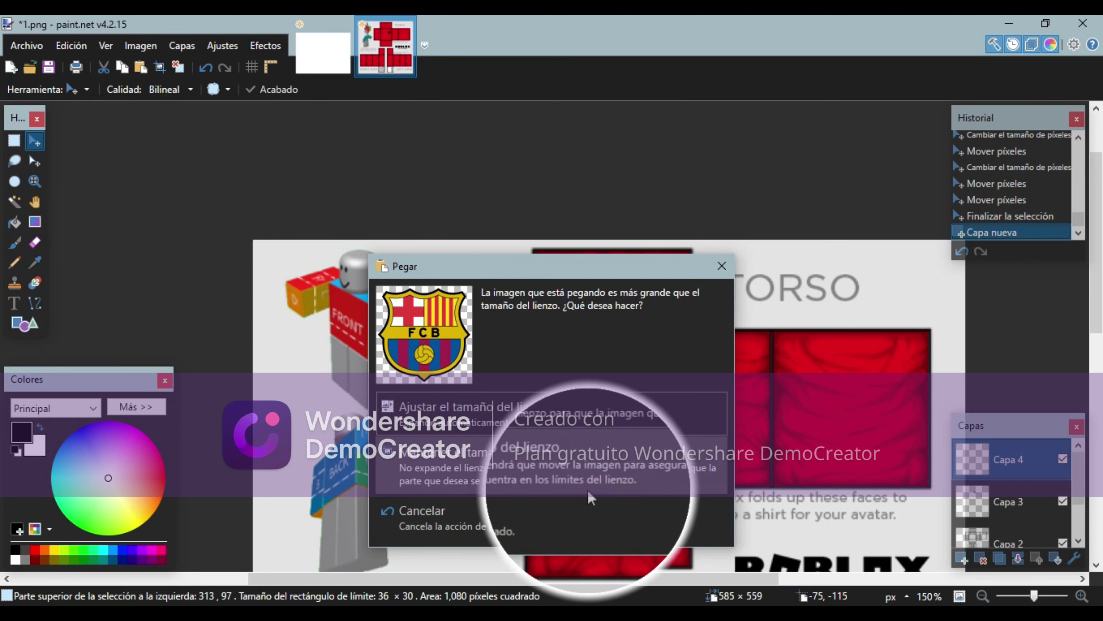
click(582, 459)
drag(1034, 596, 1027, 596)
scroll(649, 489, down, 5)
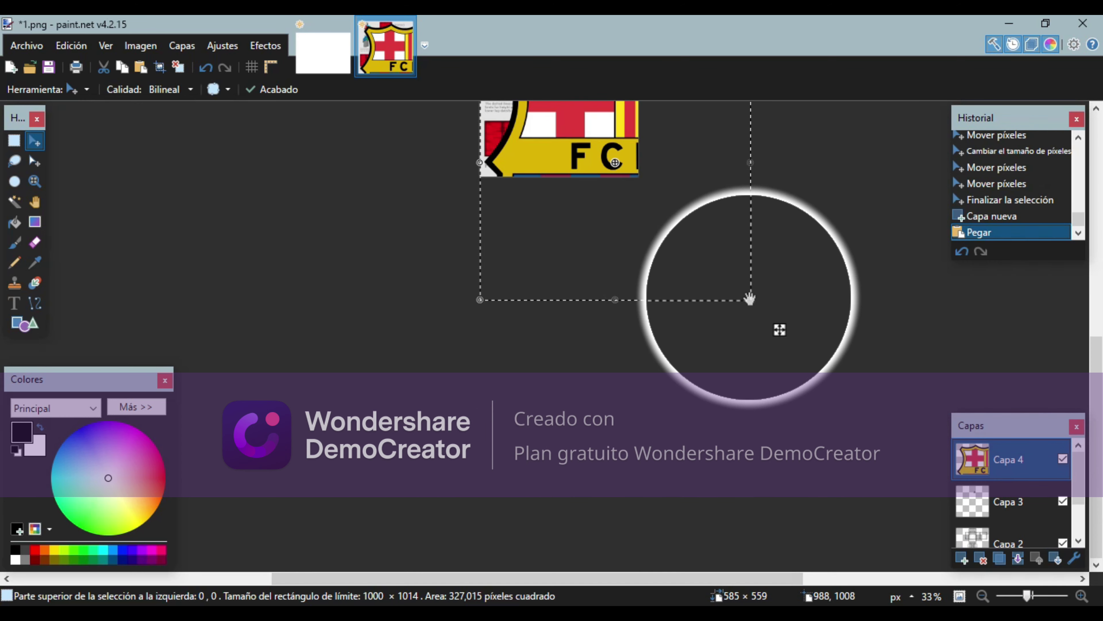
drag(750, 300, 489, 112)
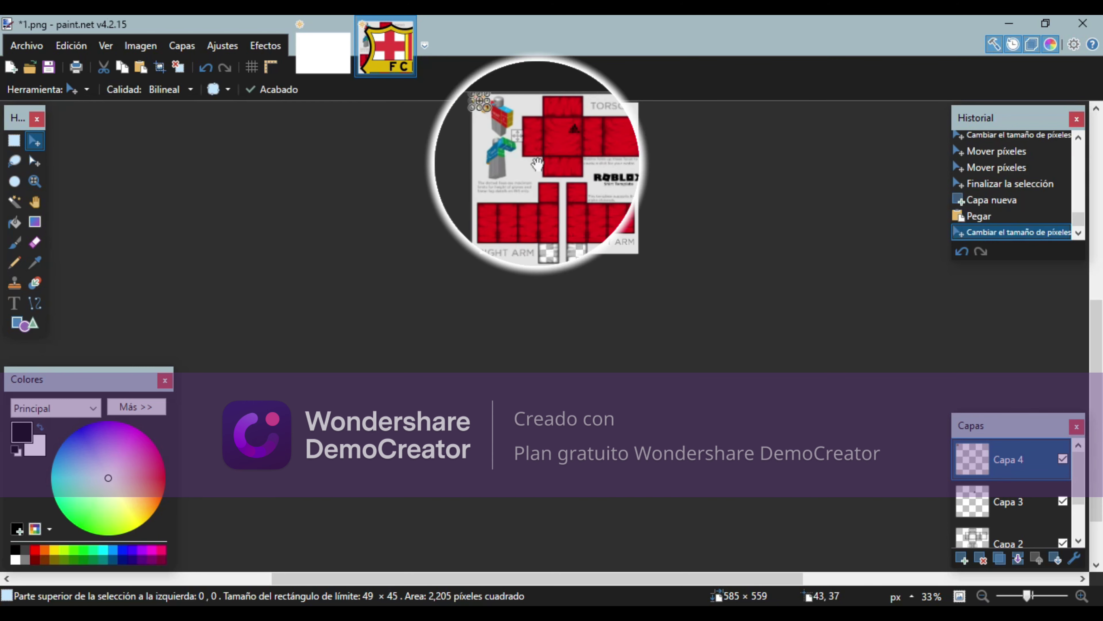
- At 100% zoom, move the crest onto the torso front and enlarge it to 62 × 57
click(1046, 591)
click(1046, 592)
click(1047, 592)
scroll(605, 421, up, 7)
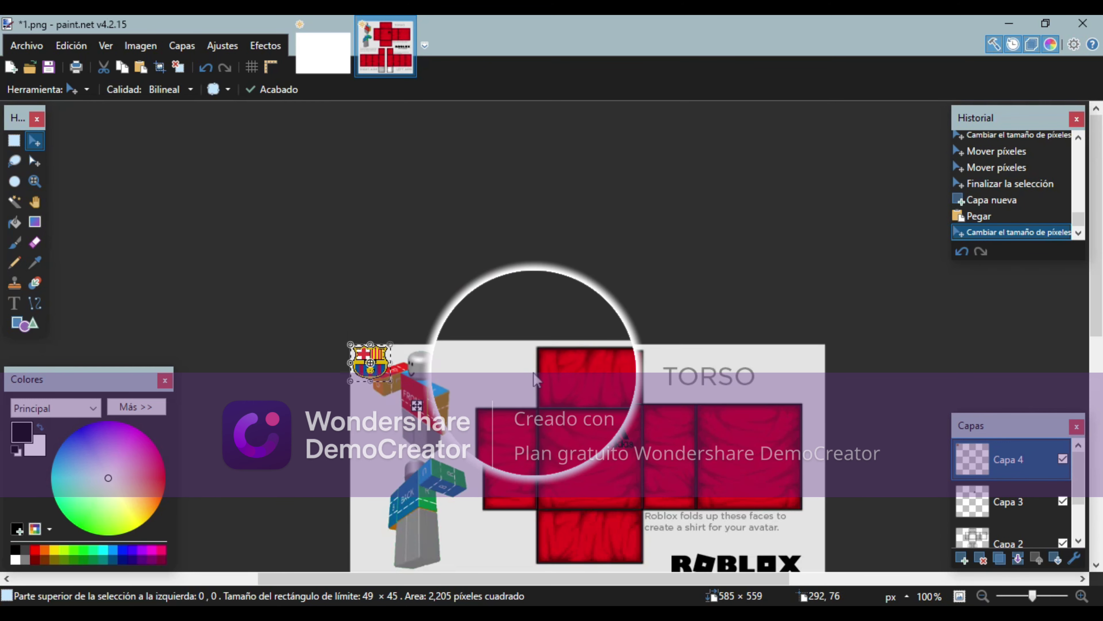
drag(378, 350, 604, 473)
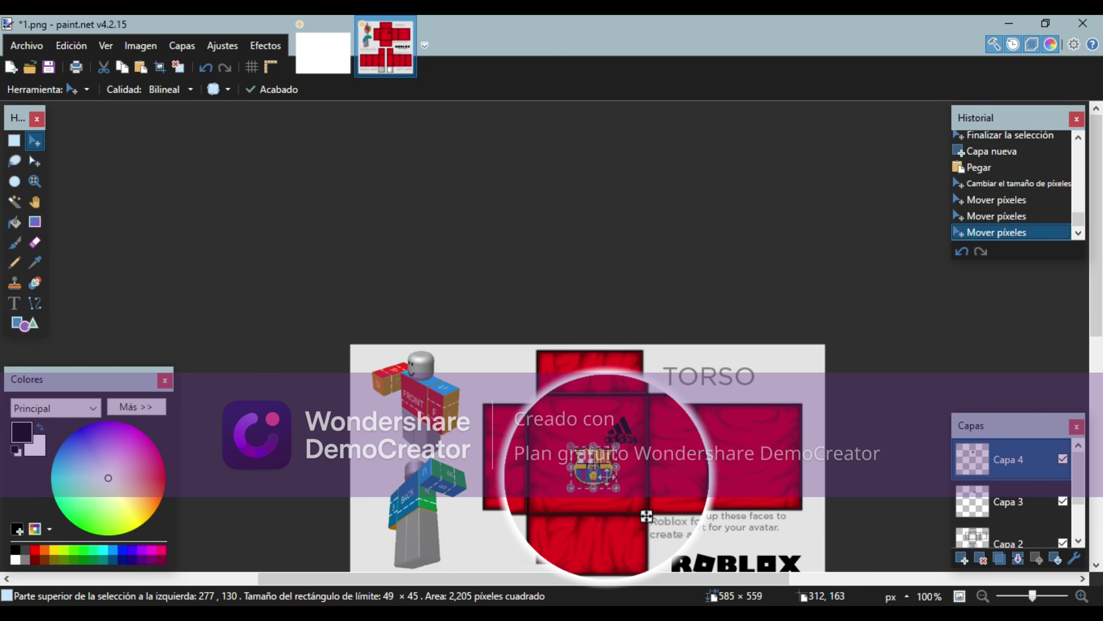
drag(617, 489, 652, 524)
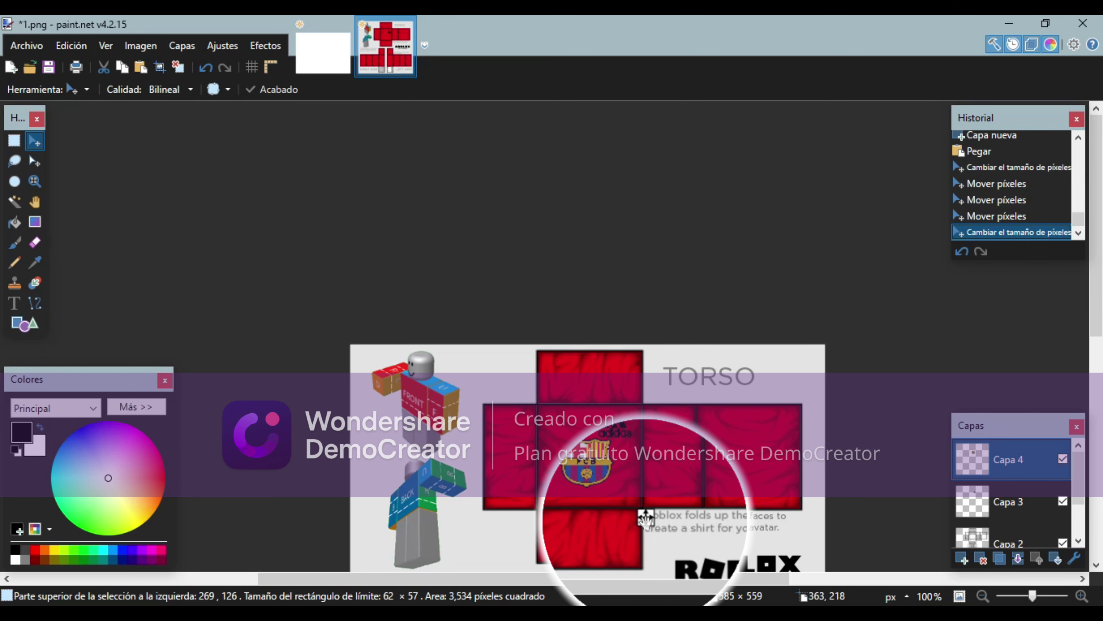
drag(644, 519, 652, 521)
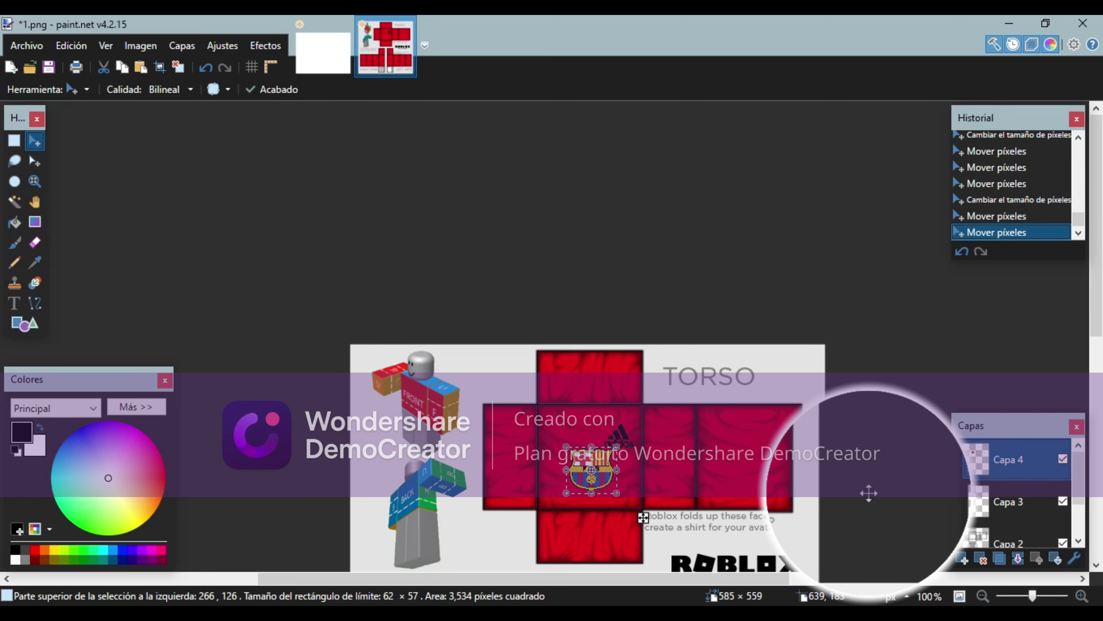
scroll(771, 456, down, 4)
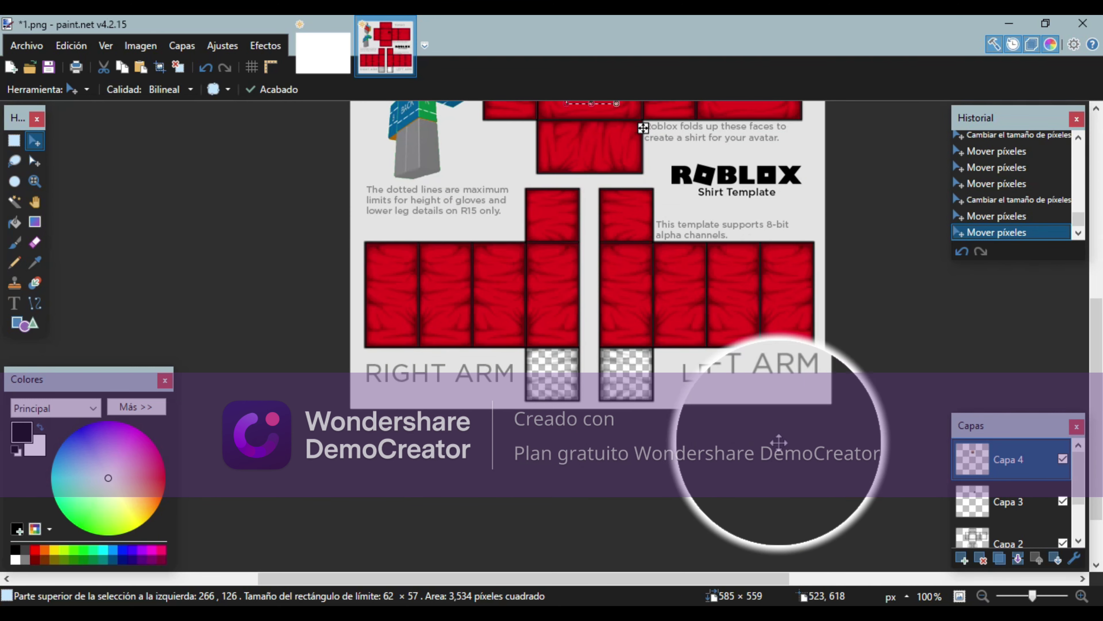
scroll(798, 353, up, 1)
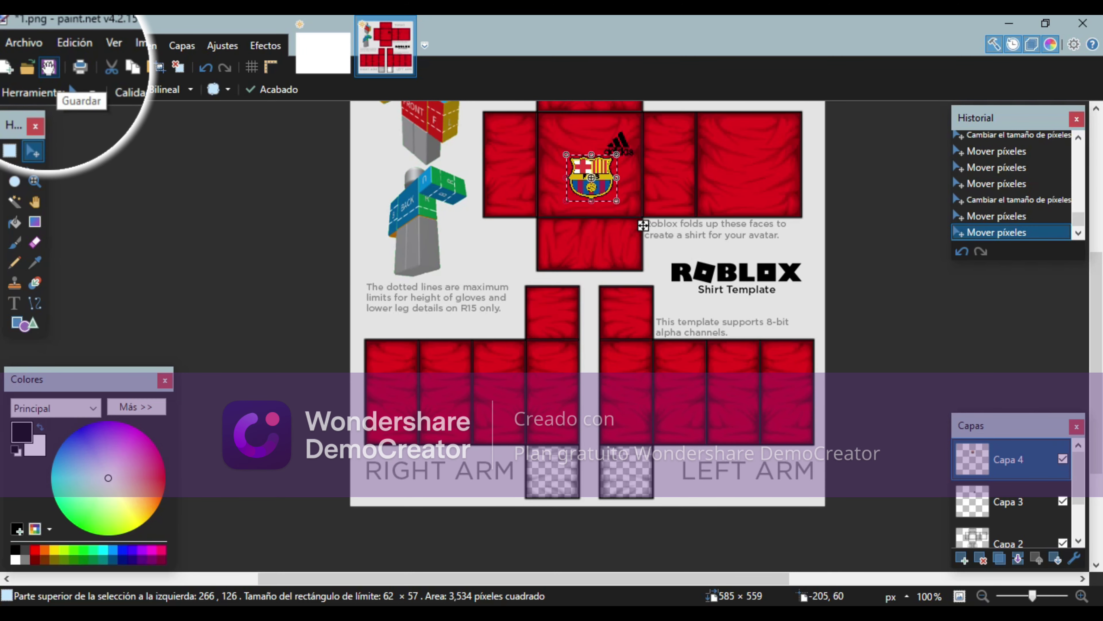
- Save the shirt design as FCB.pdn in Descargas and minimize paint.net
click(47, 67)
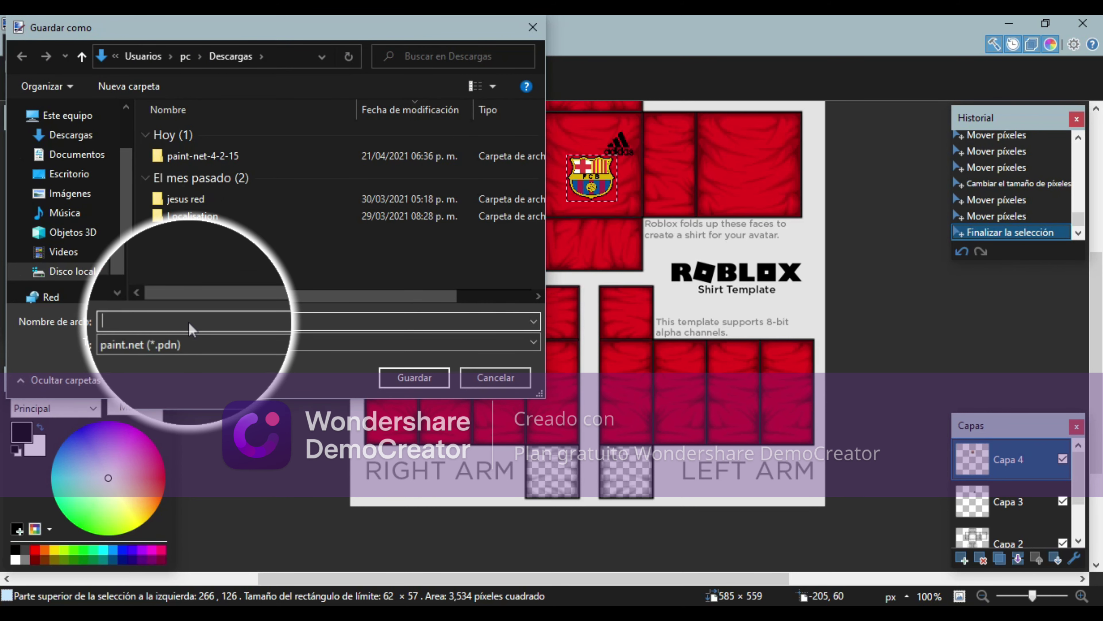
text(FC)
text(B)
key(Return)
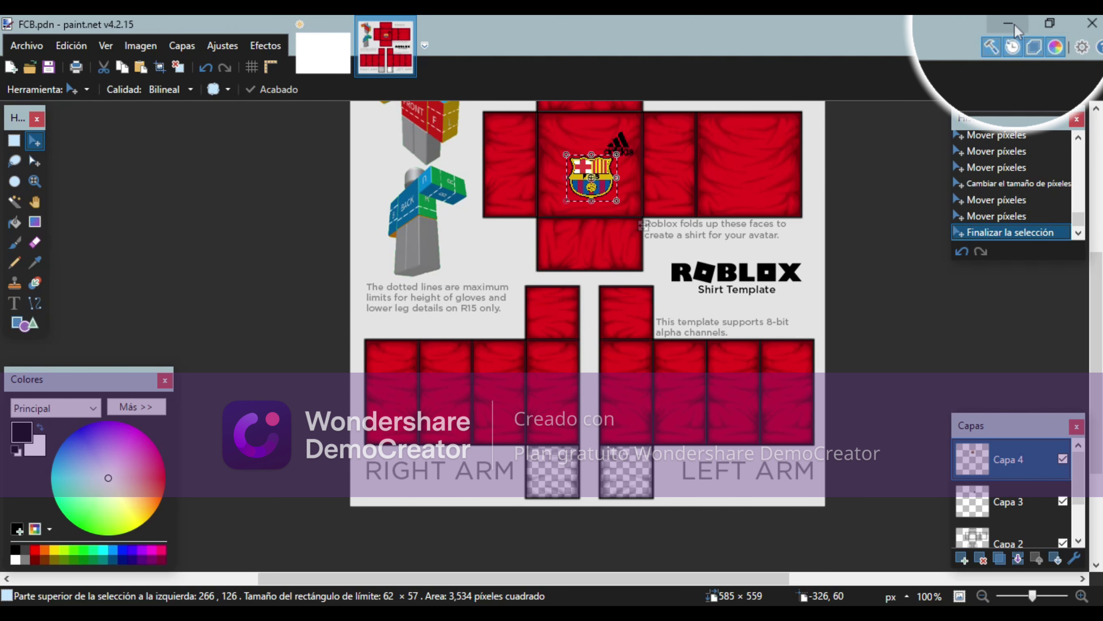
scroll(845, 196, up, 3)
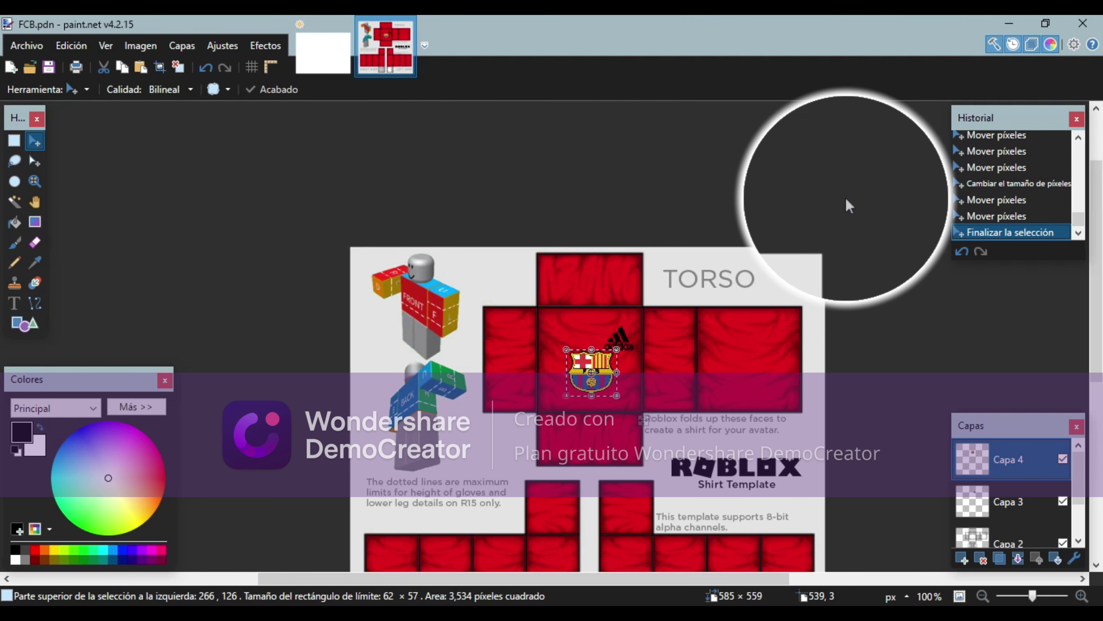
click(992, 23)
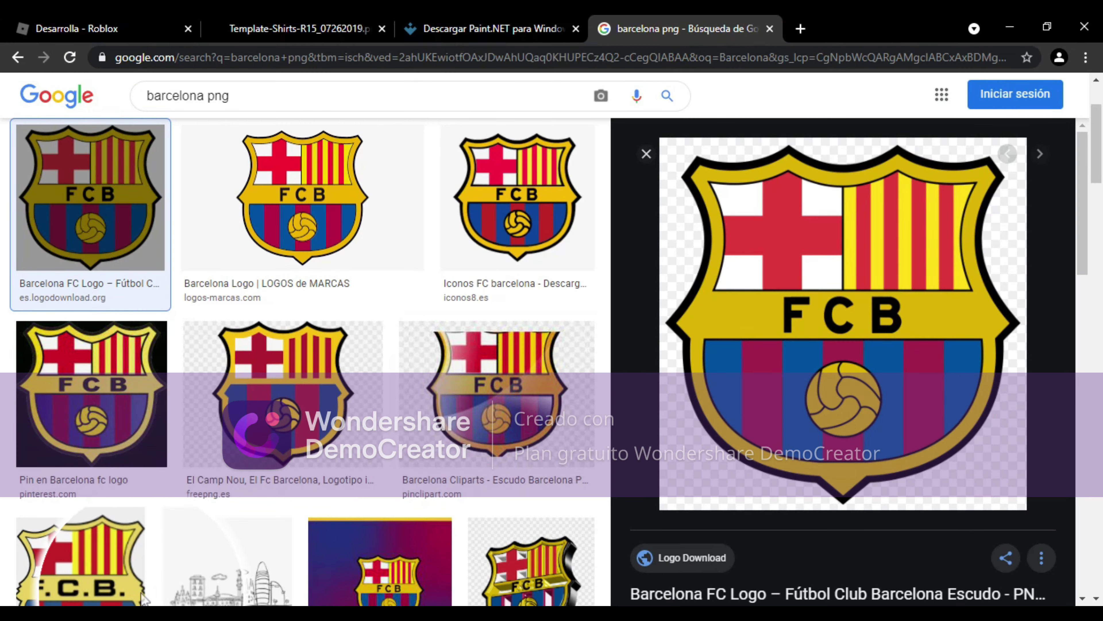
- Delete FCB.pdn from Descargas in File Explorer and bring the design back up in paint.net
key(super+e)
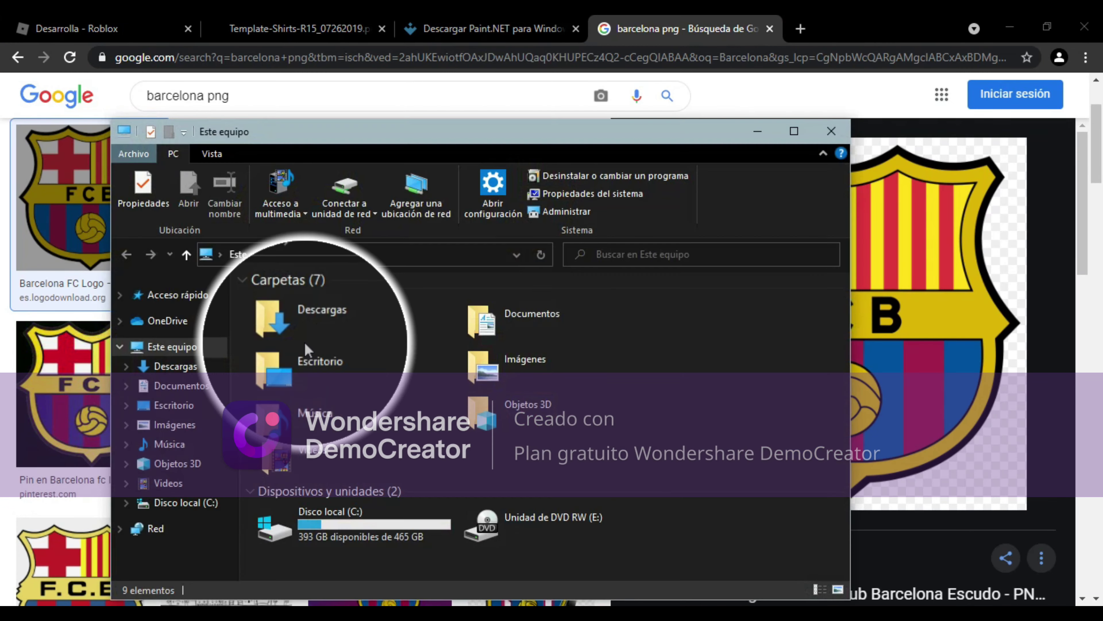
double_click(309, 334)
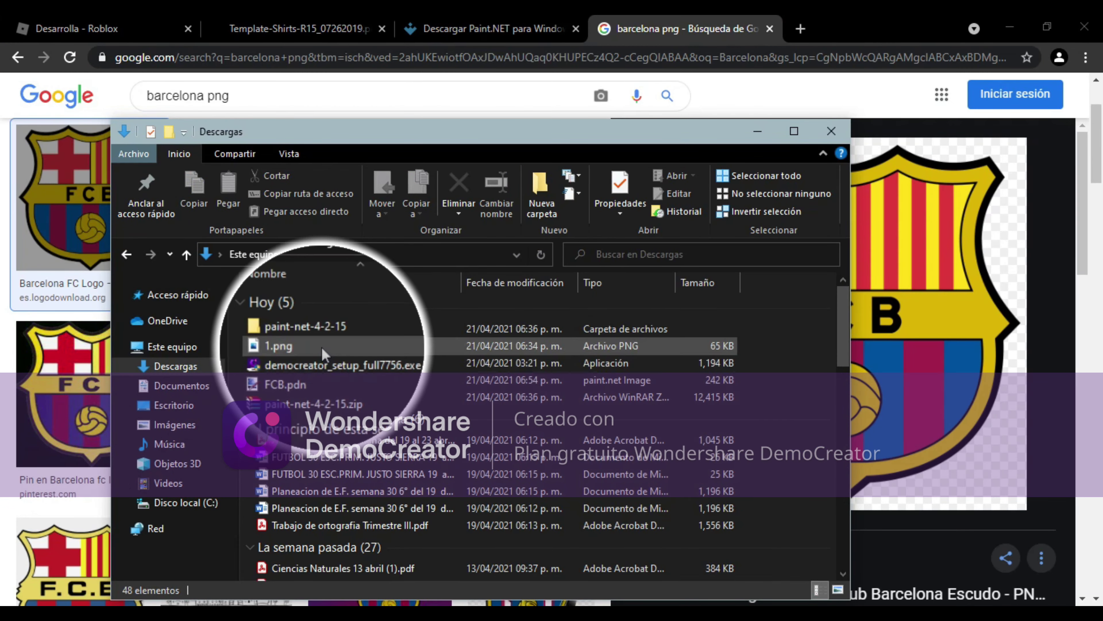
right_click(315, 378)
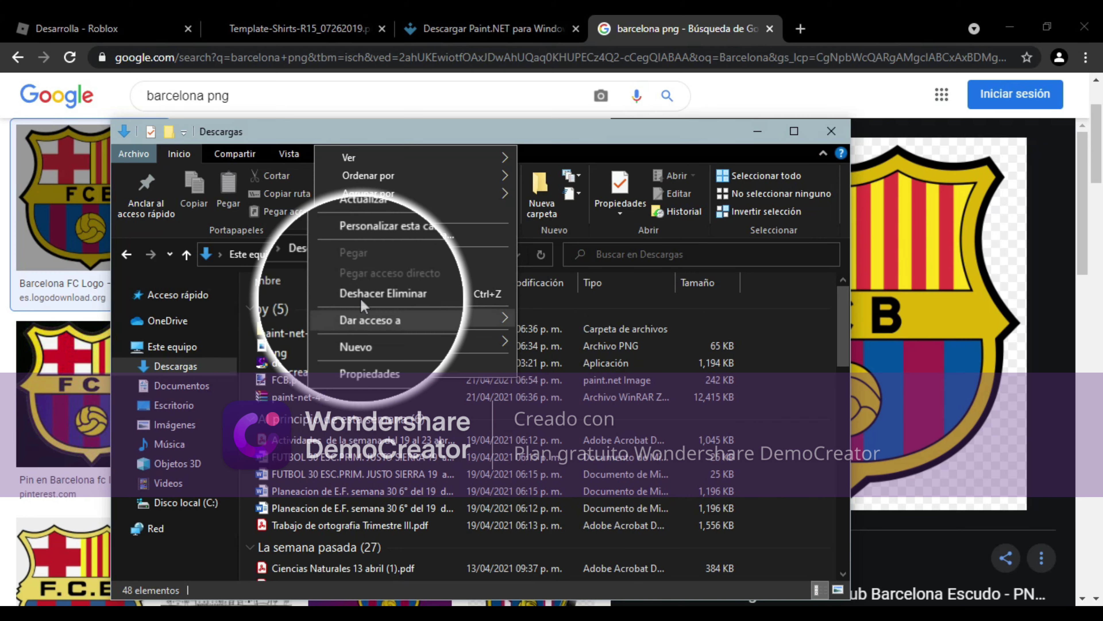
click(281, 381)
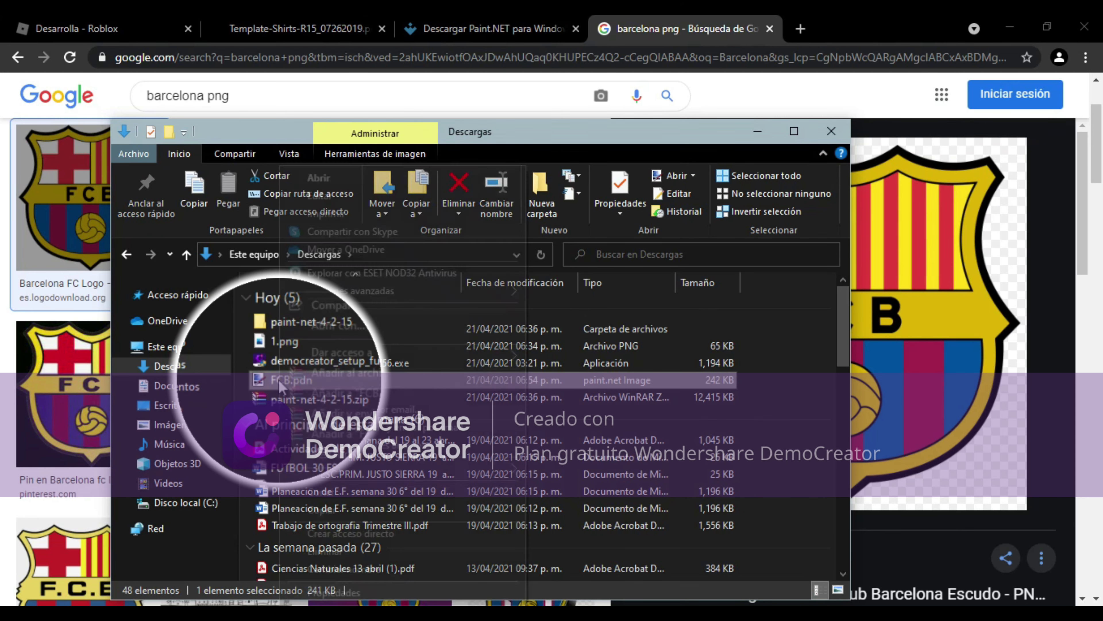
right_click(280, 380)
click(322, 554)
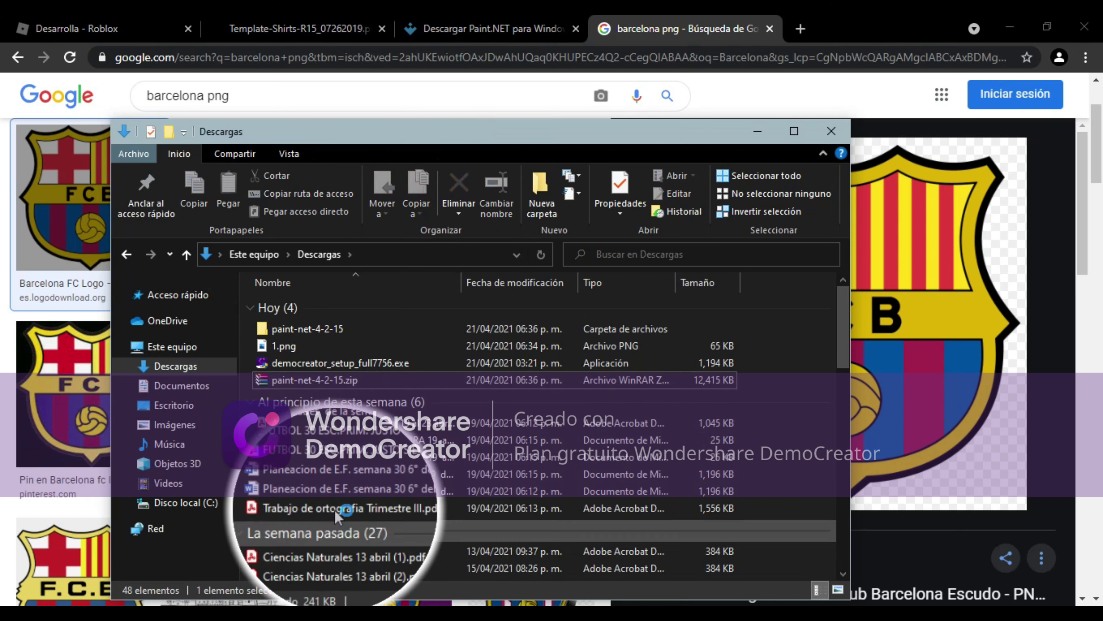
mouse_move(135, 610)
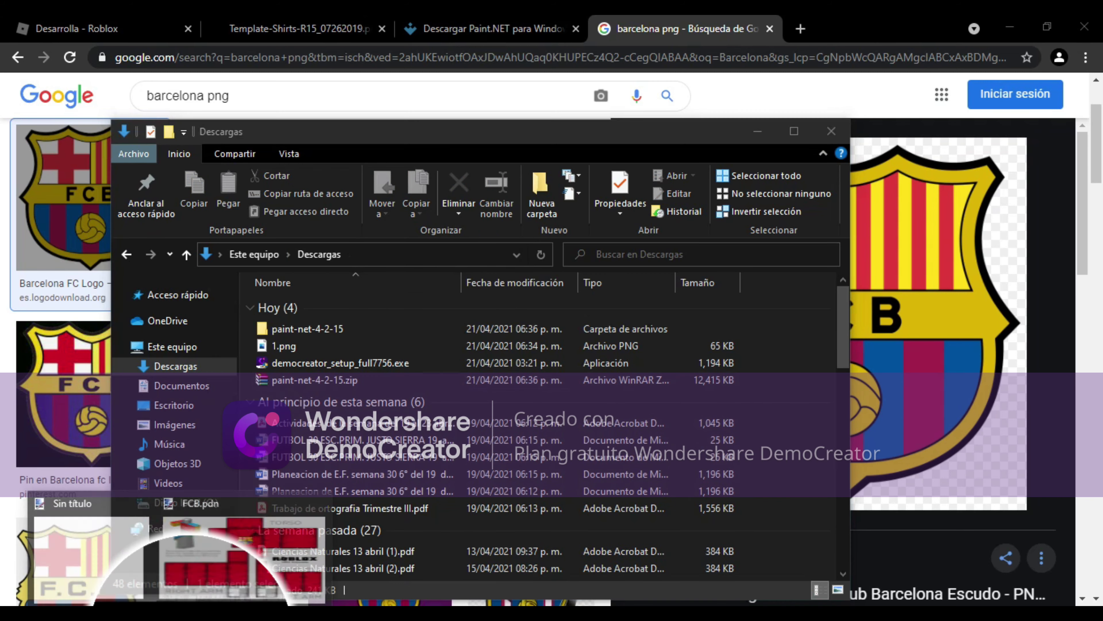
click(197, 563)
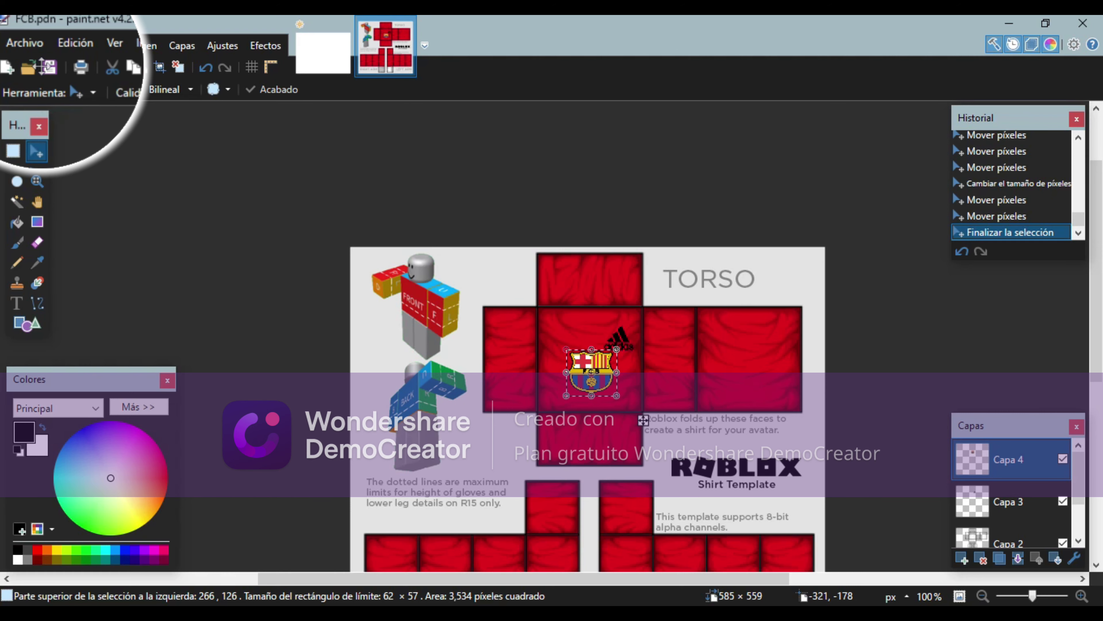
- Save the design as PNG file FCB.png, accepting default settings and flattening the layers
click(27, 55)
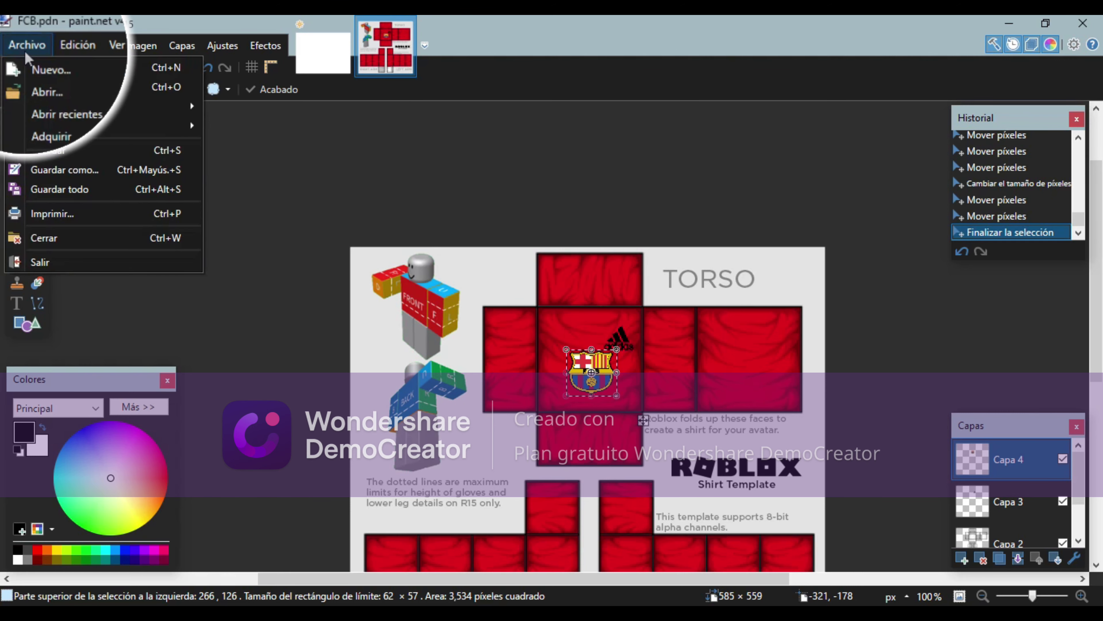
click(56, 157)
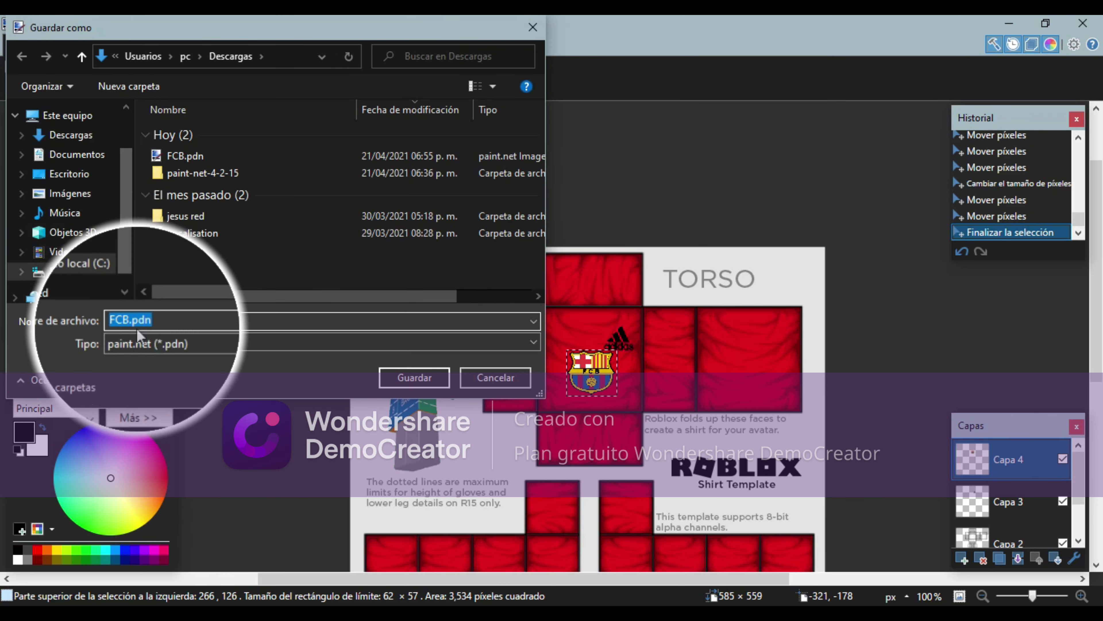
click(174, 339)
click(161, 370)
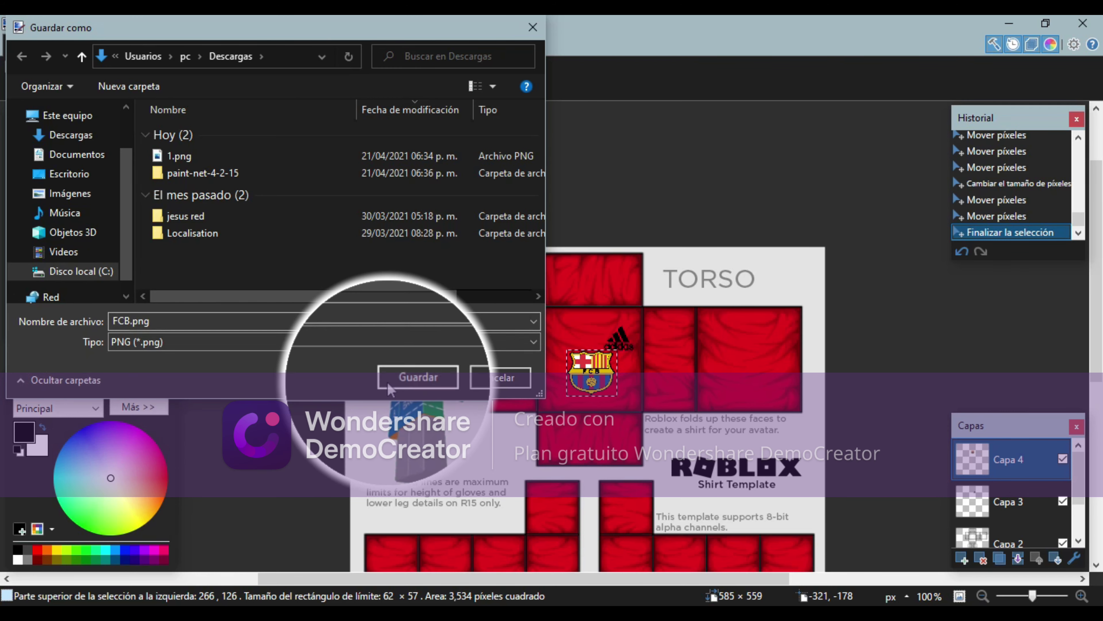
click(415, 377)
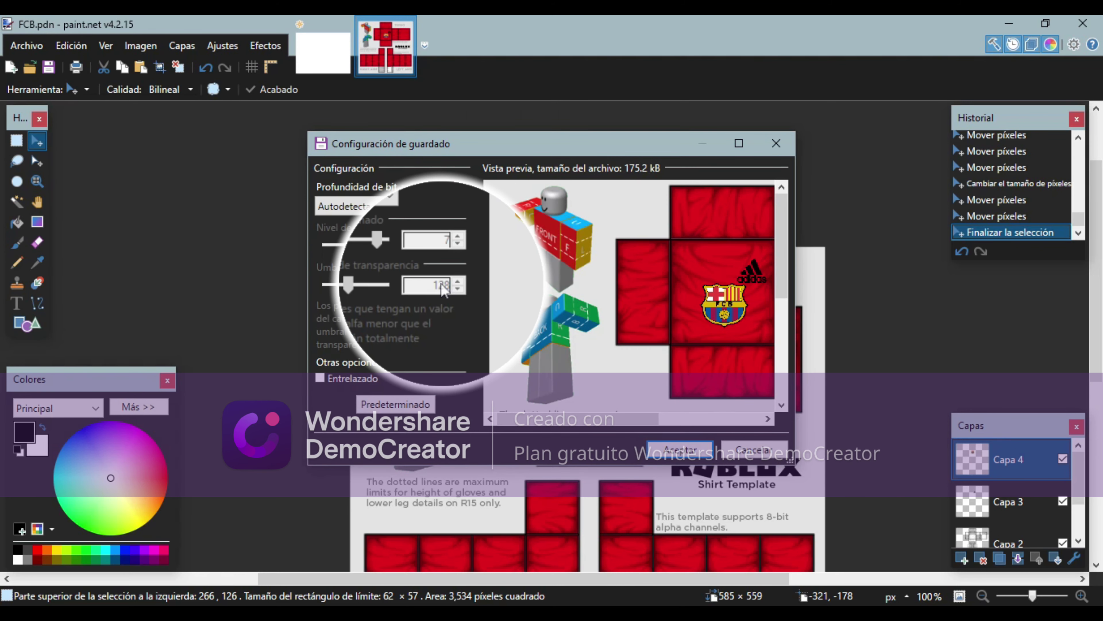
click(689, 448)
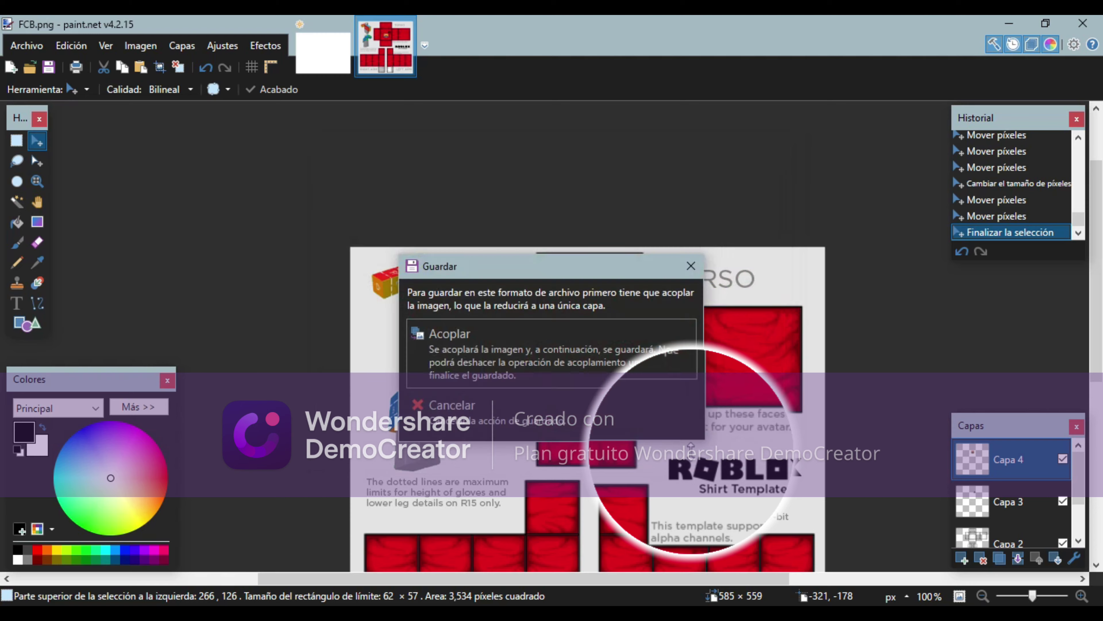
click(543, 339)
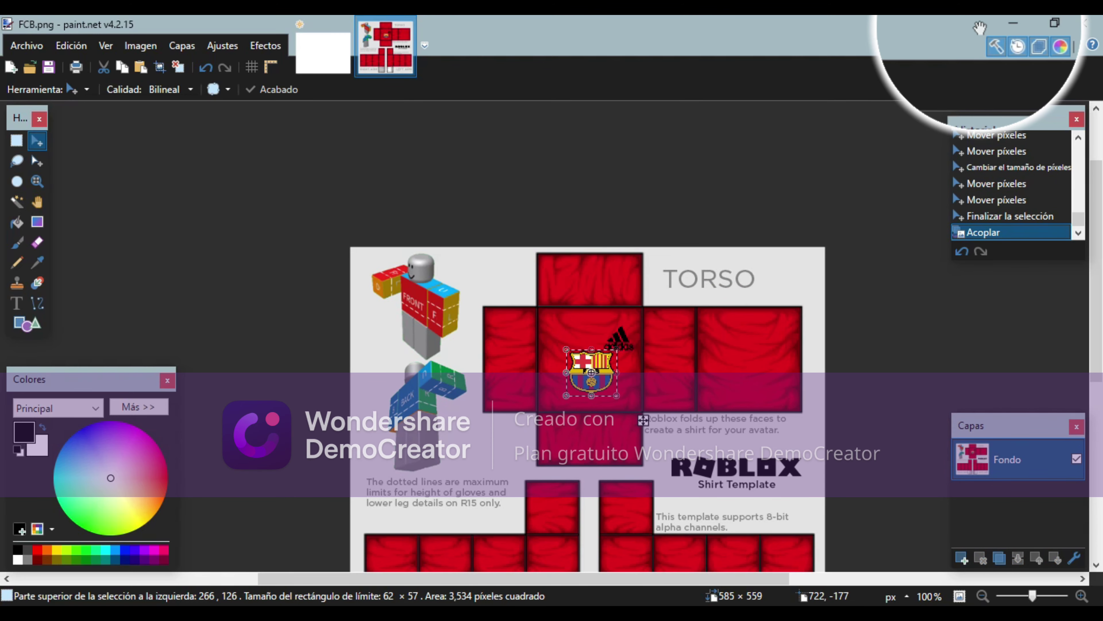
click(1012, 24)
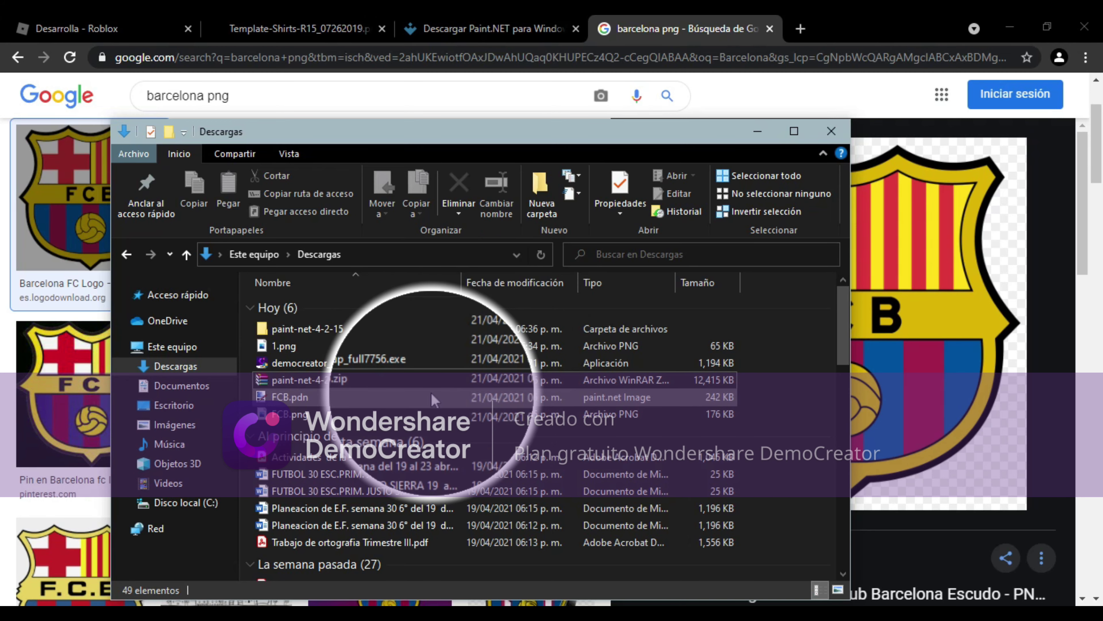
- Close the Descargas Explorer window plus the barcelona png, Paint.NET download and template tabs
click(840, 124)
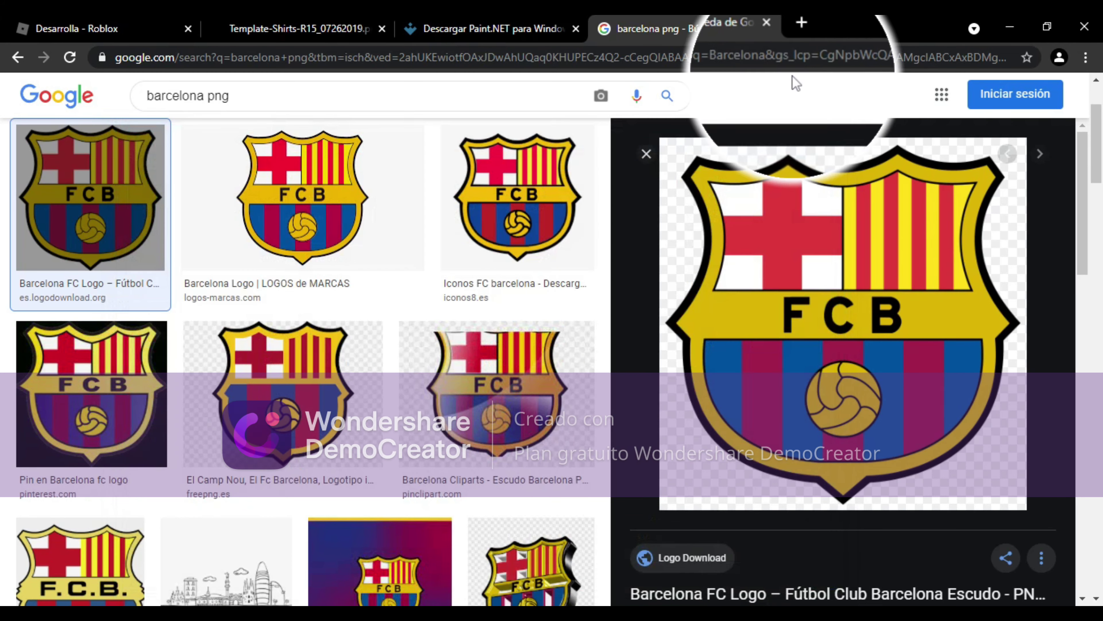
click(770, 28)
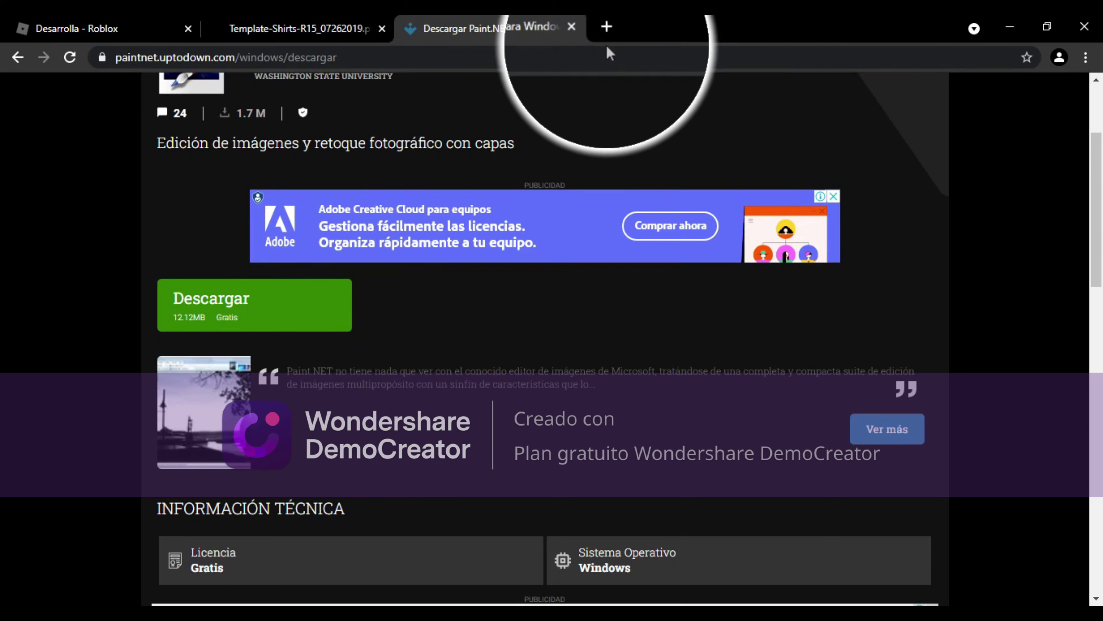
click(575, 29)
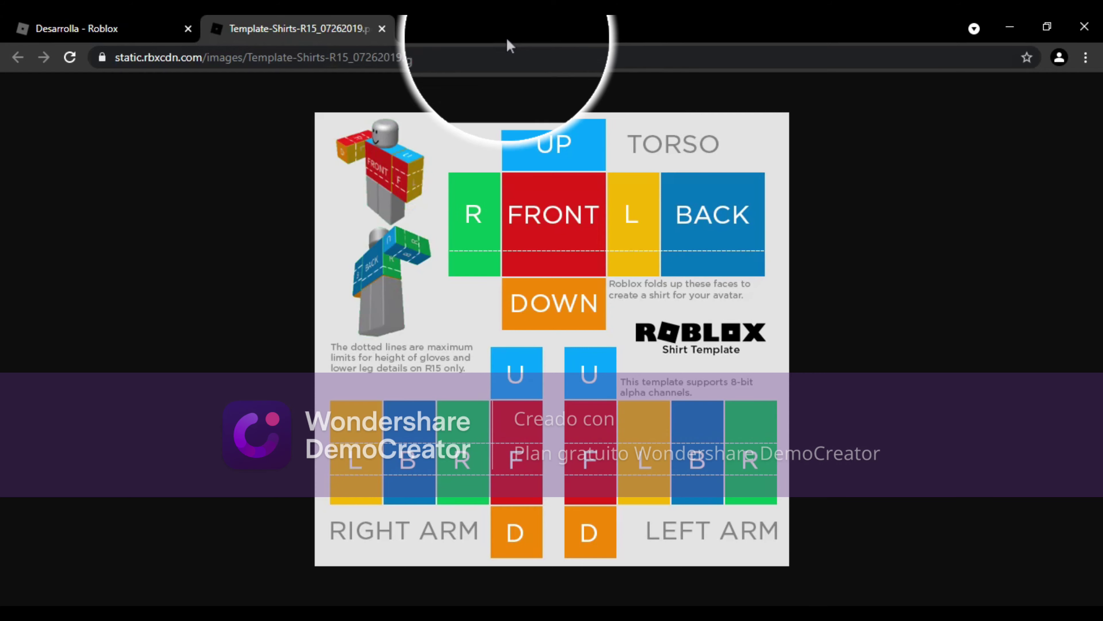
click(382, 28)
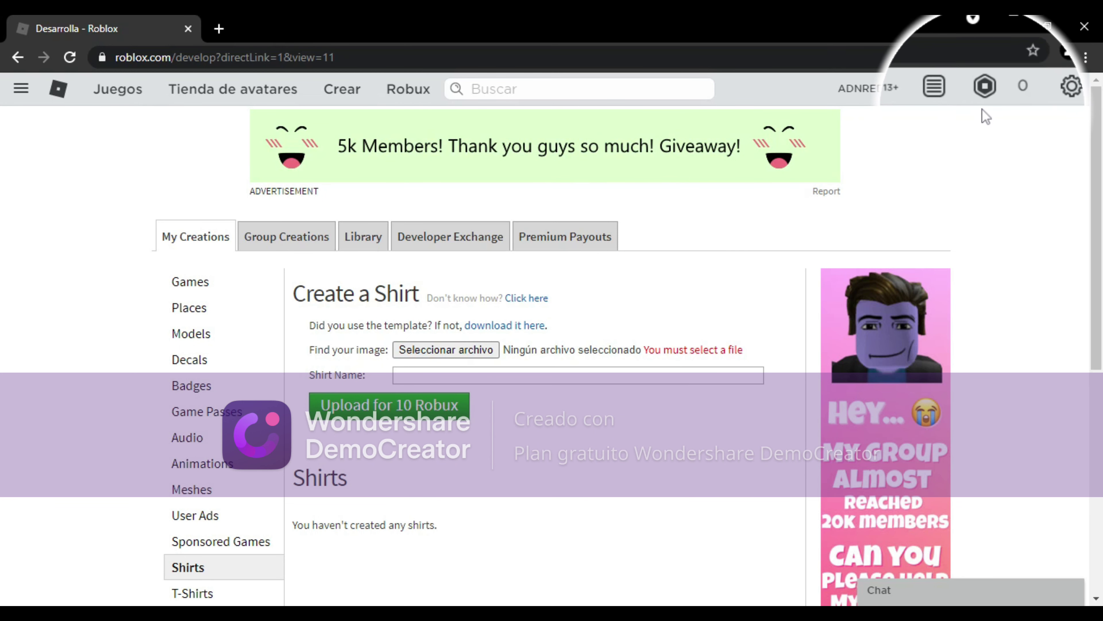